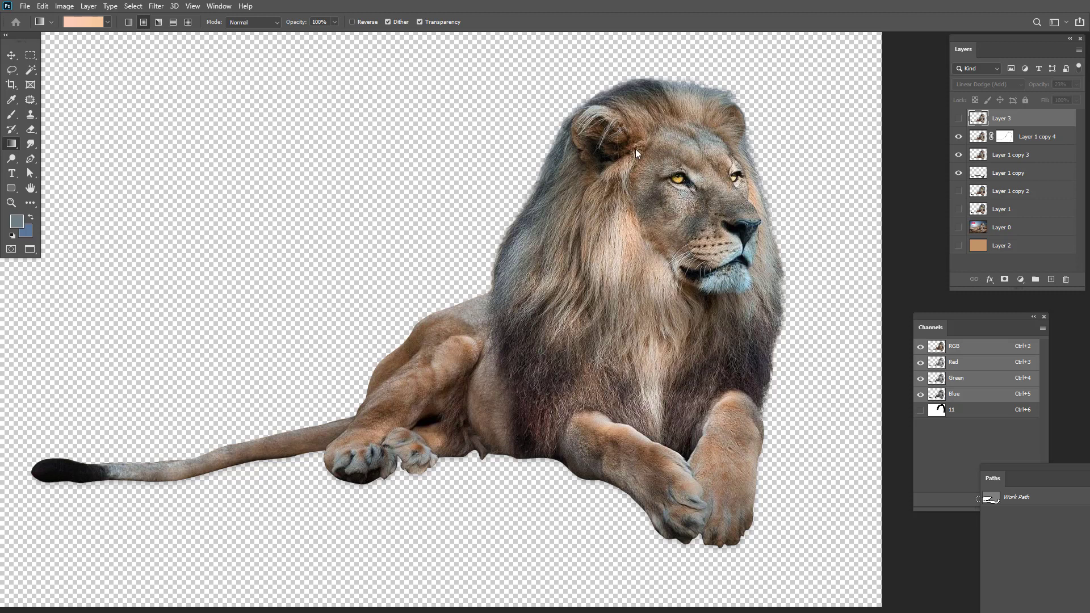
- Toggle the calendar background off and preview the cutout over the tan background
left_click(959, 228)
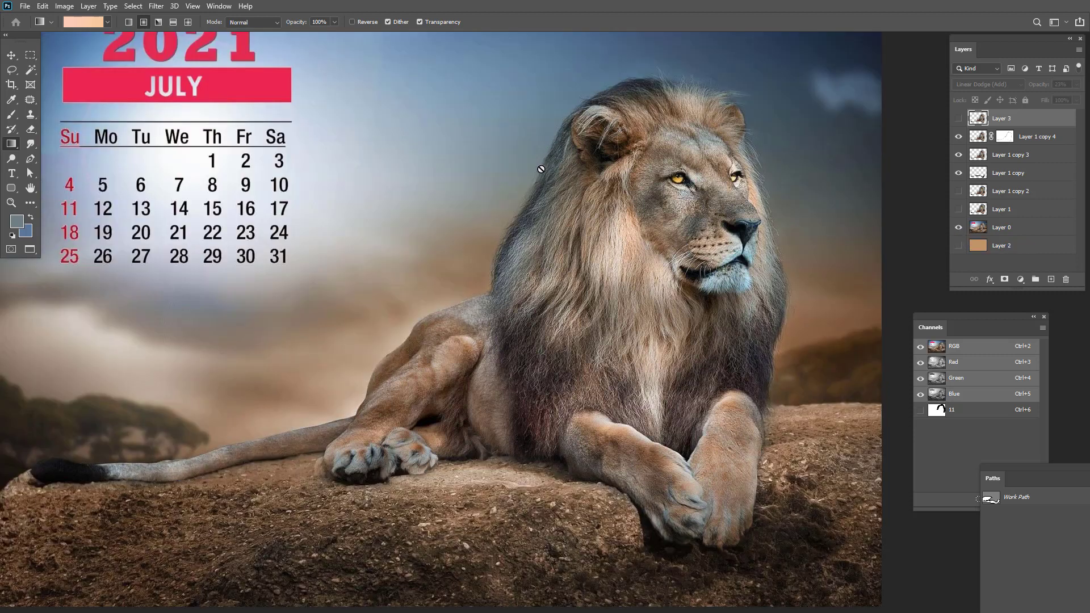
key("v")
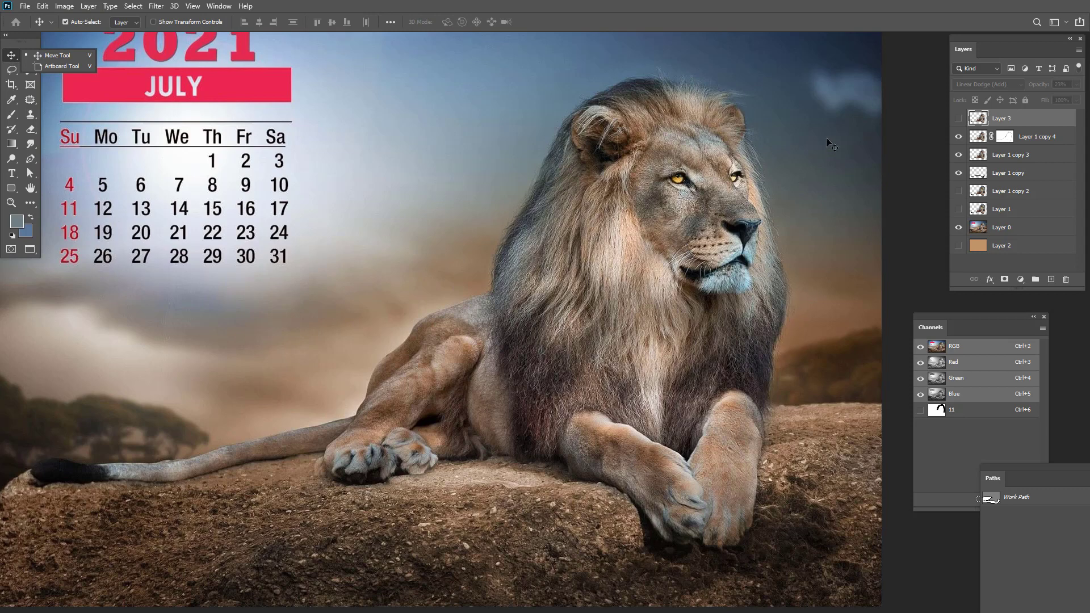
left_click(12, 69)
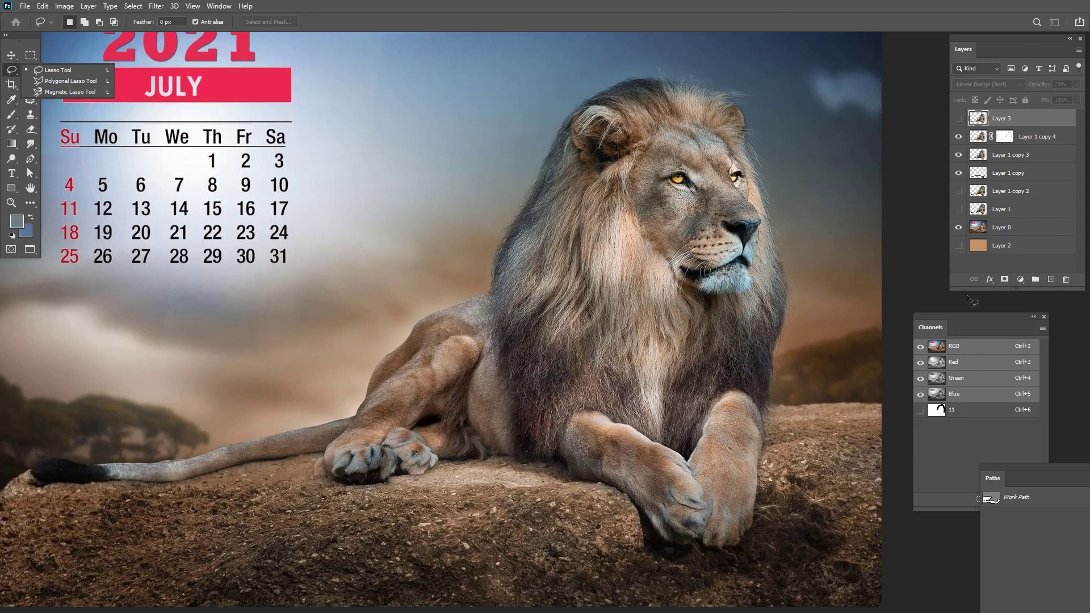
left_click(960, 229)
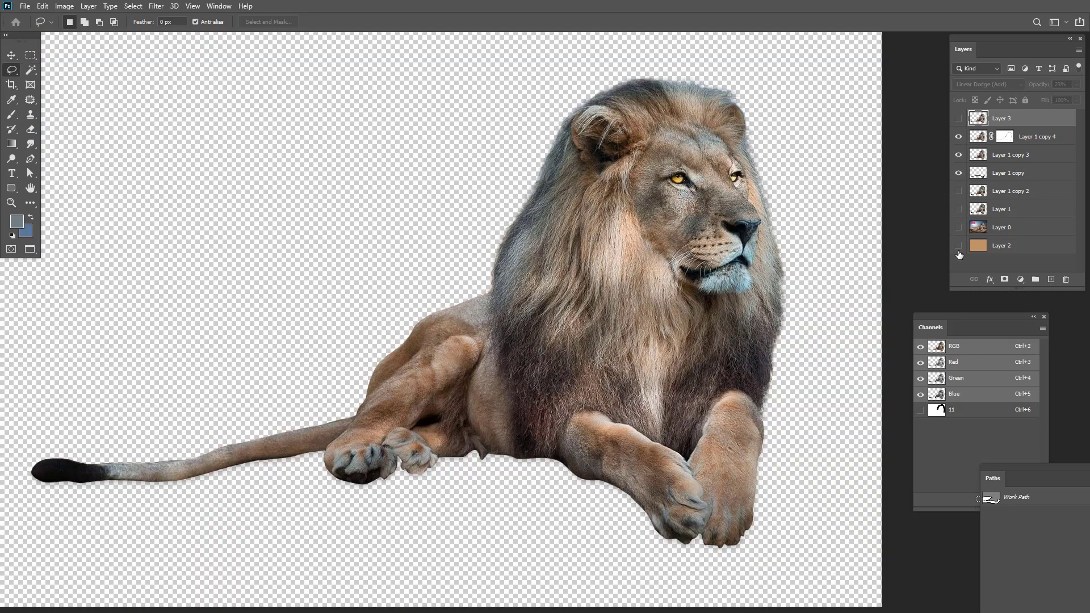
left_click(959, 246)
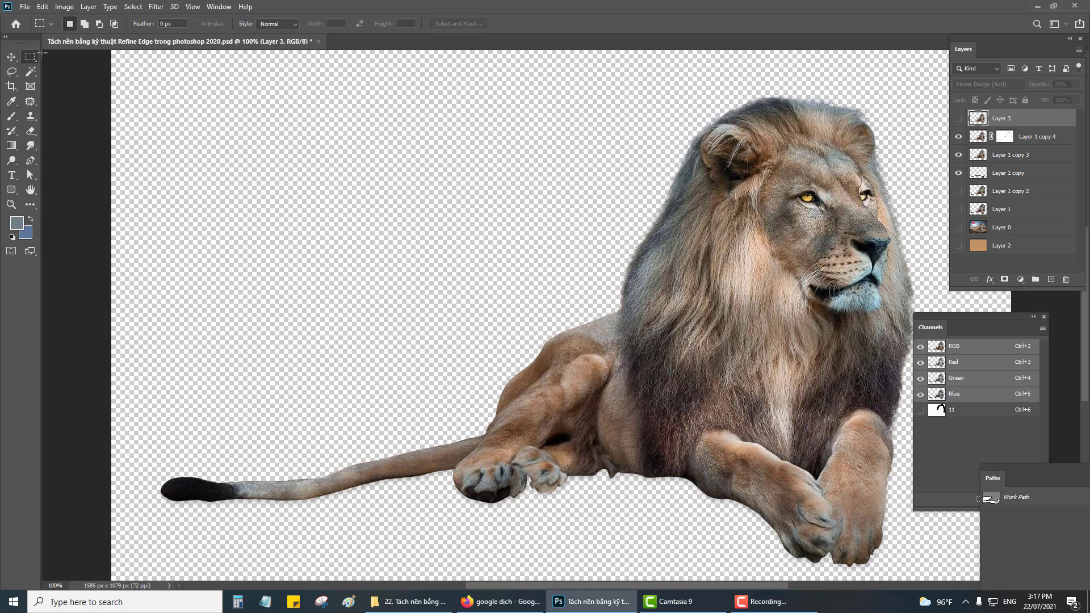
- Open the Begin calendar lion image
left_click(25, 6)
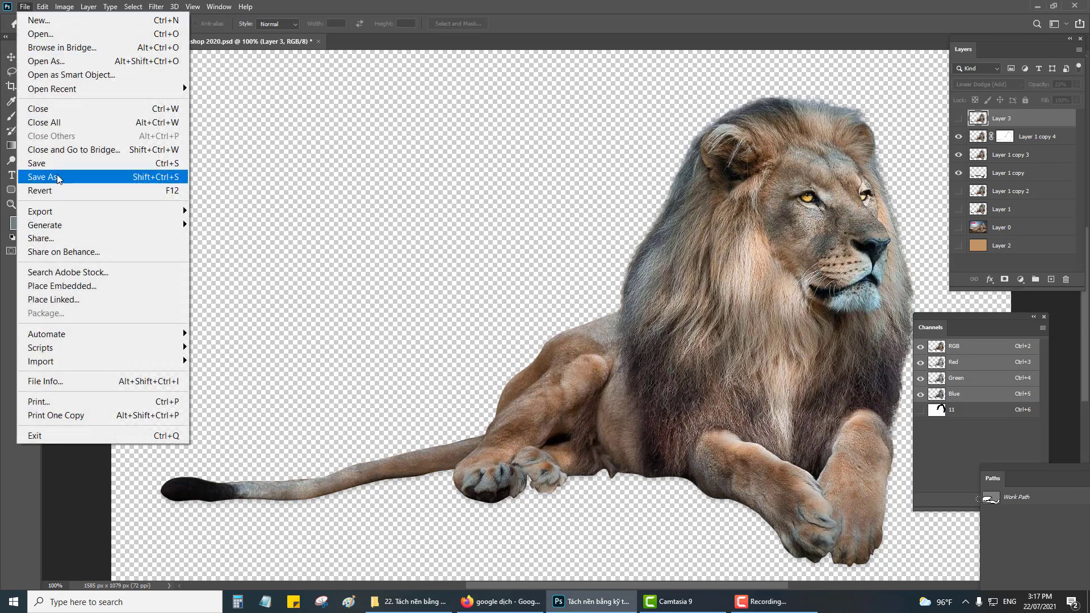
left_click(75, 35)
left_click(264, 111)
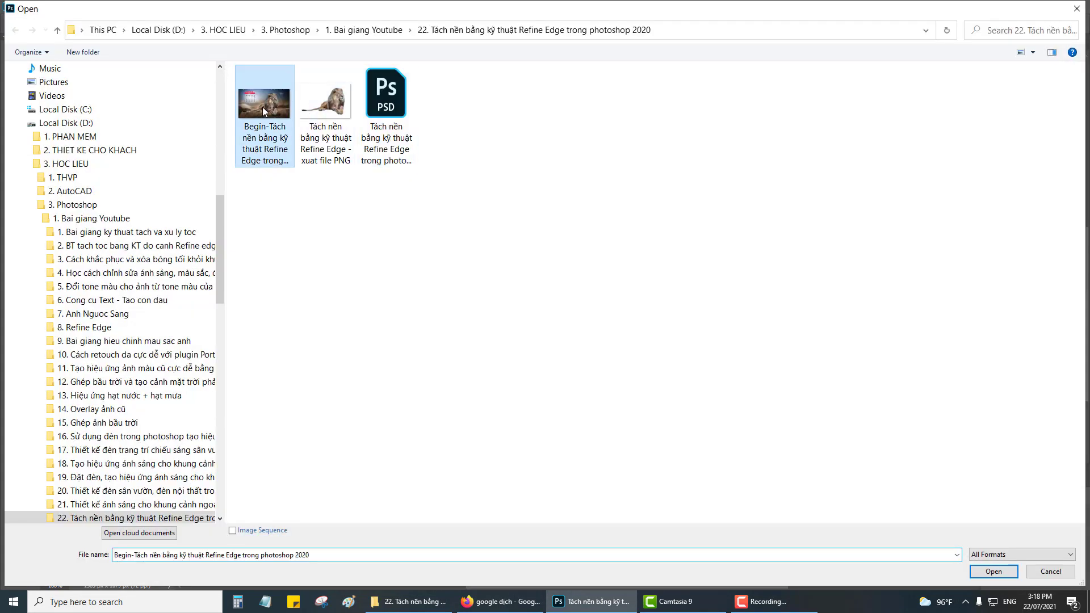
double_click(264, 112)
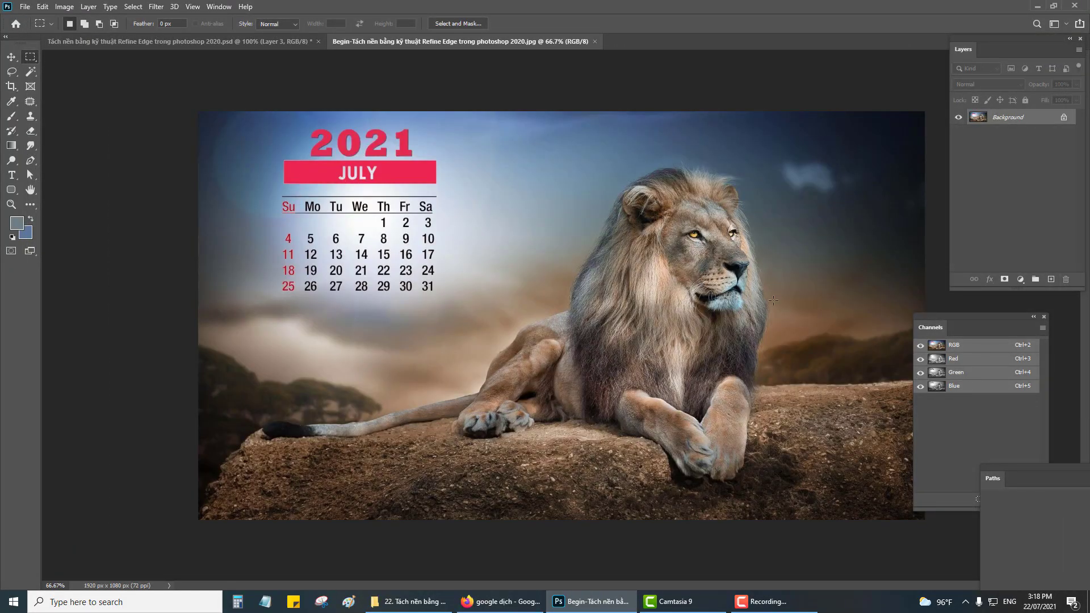
- Crop the image to a 1530 × 1080 px centre rectangle and view at 100%
left_click(64, 6)
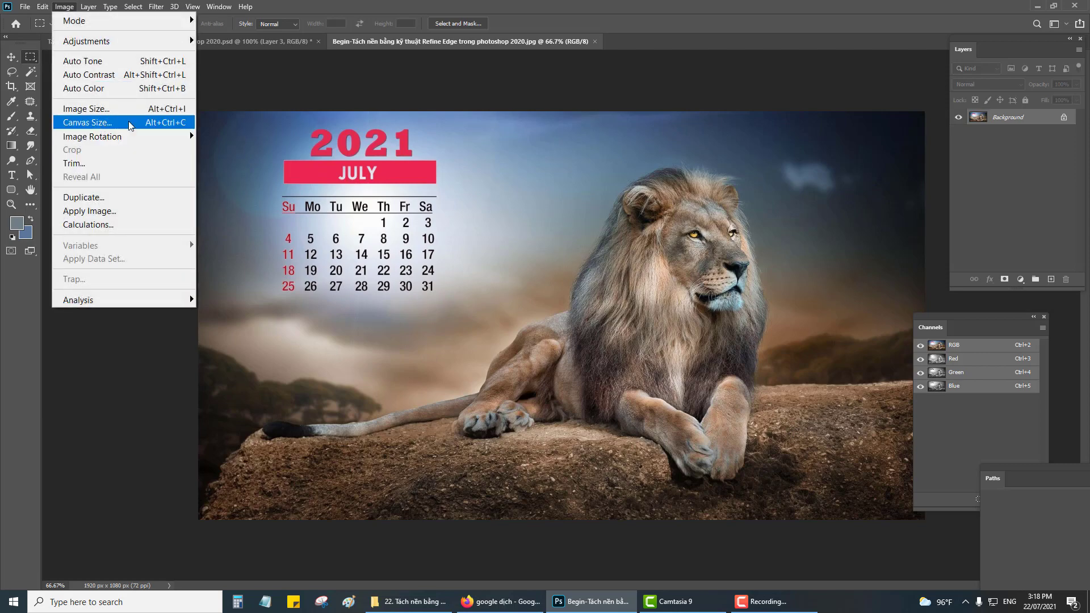
left_click(256, 94)
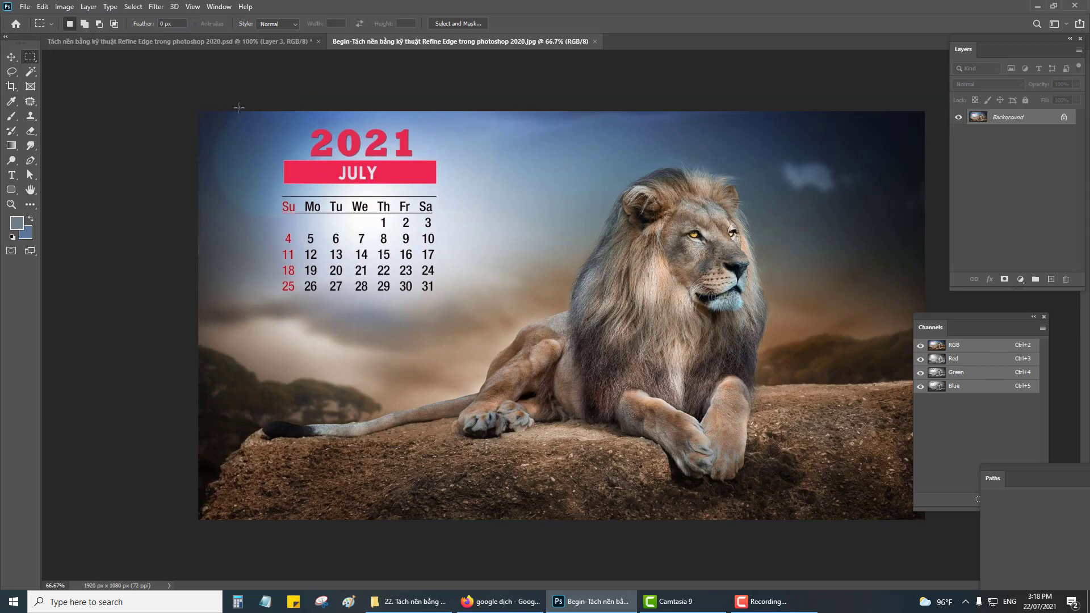
left_click_drag(240, 107, 819, 520)
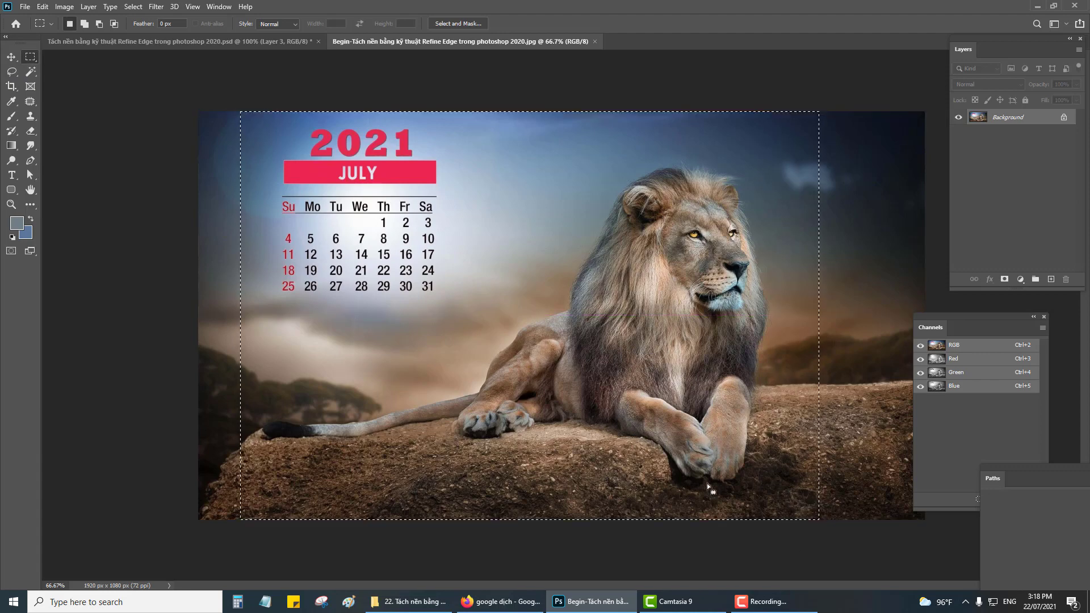
left_click(65, 7)
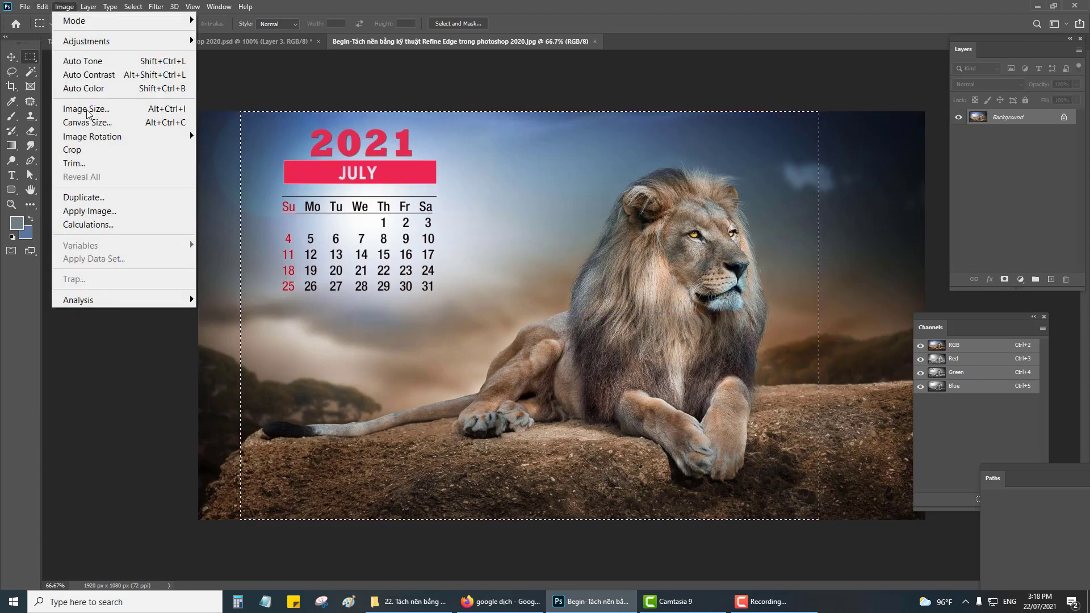
left_click(91, 150)
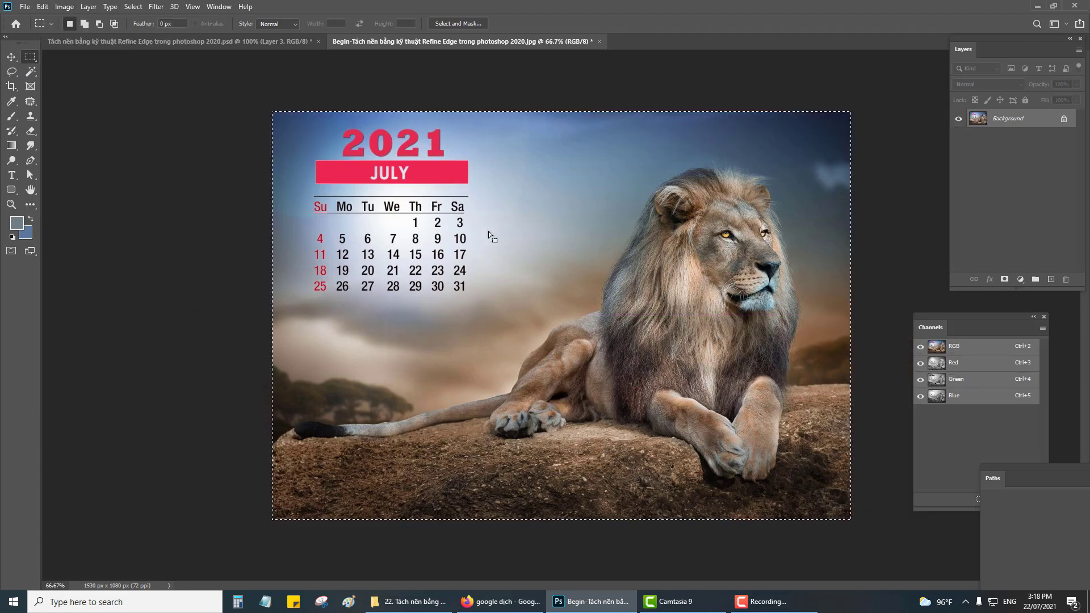
key("ctrl+d")
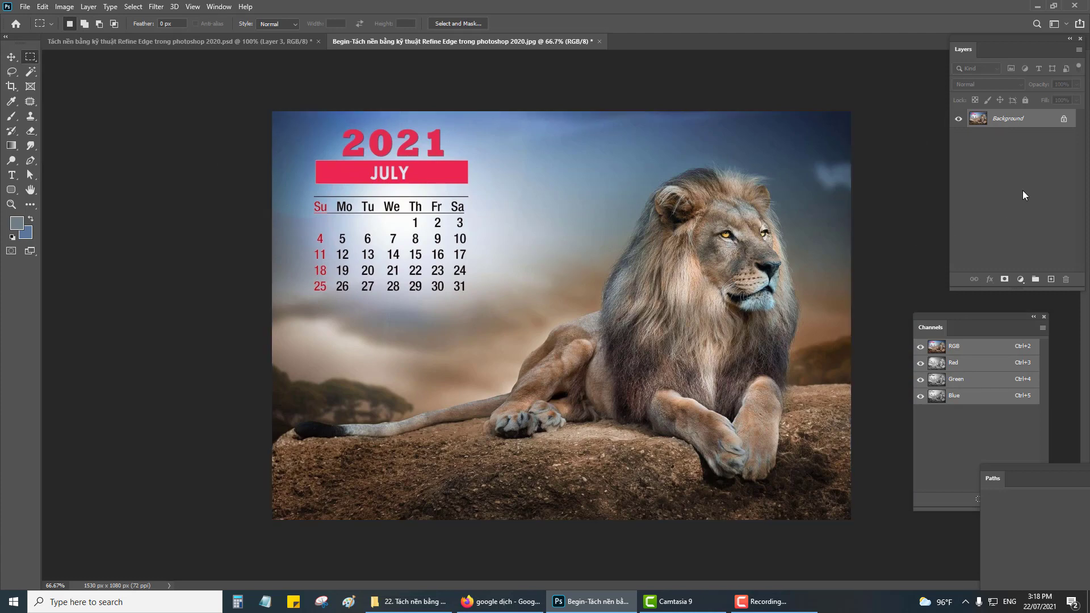
key("ctrl+1")
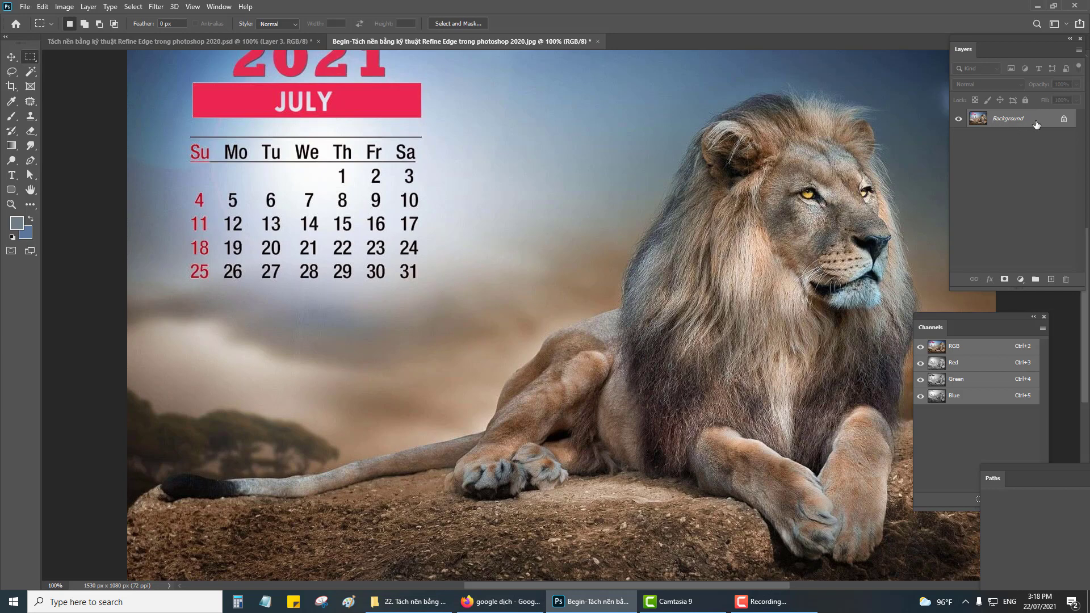
- Convert Background to Layer 0, duplicate it, and hide the original Layer 0
double_click(1036, 125)
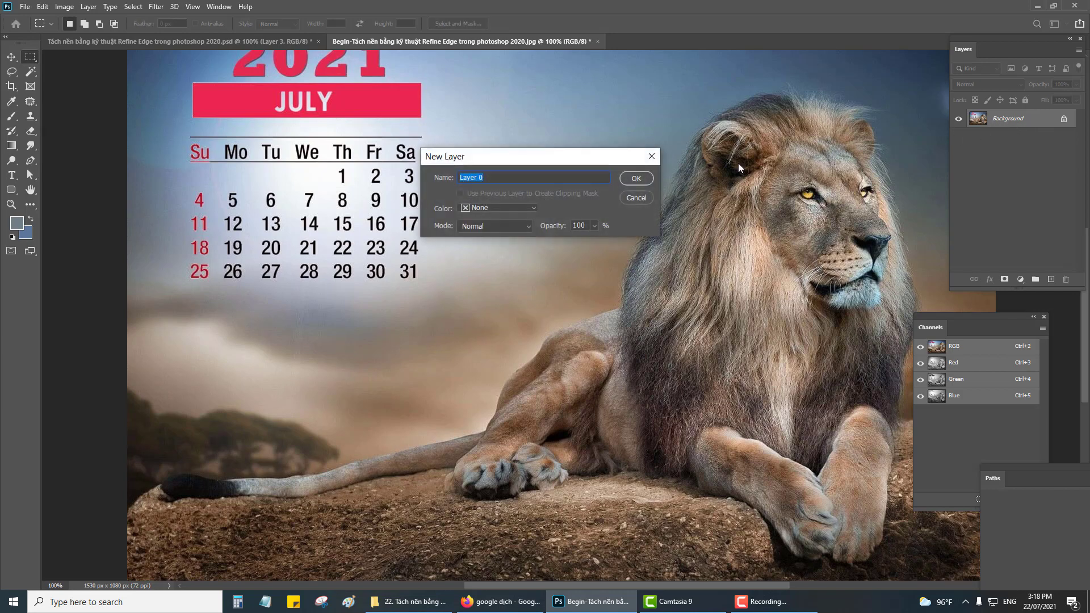
left_click(633, 178)
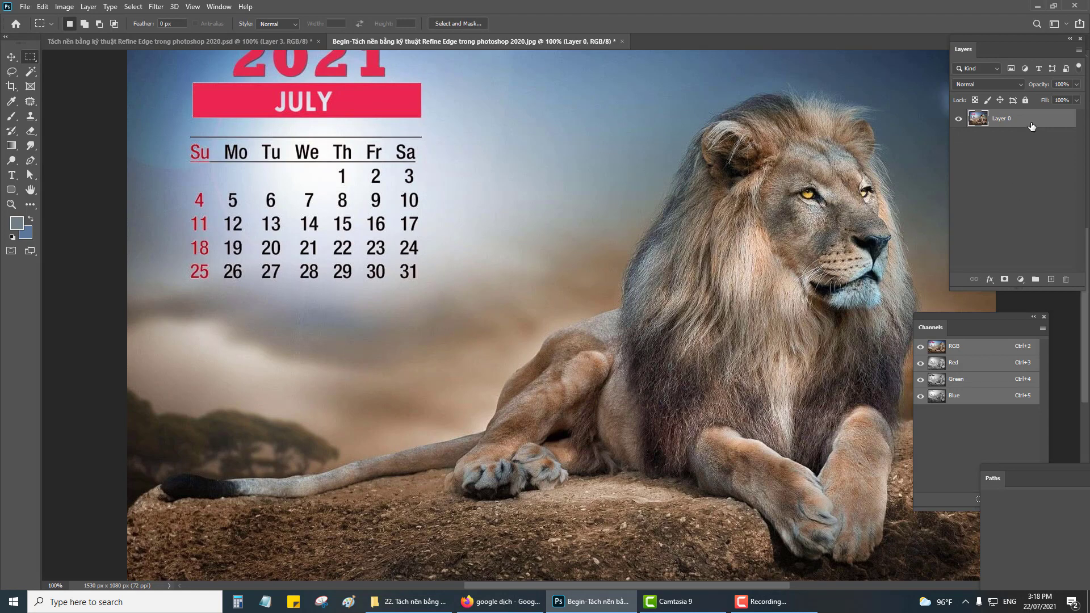
left_click_drag(1021, 120, 1051, 279)
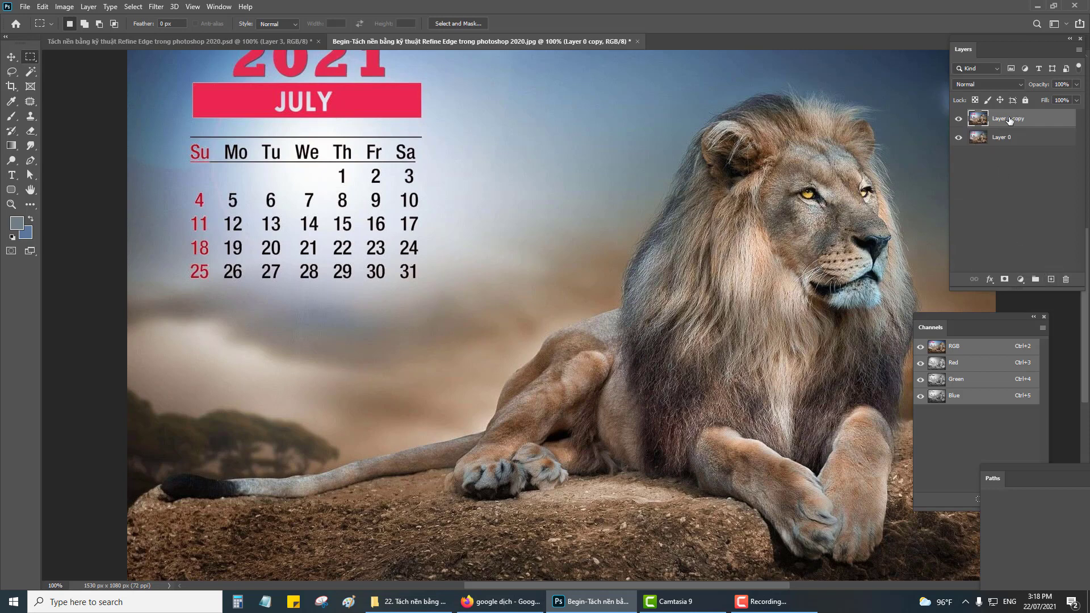
left_click(959, 138)
- Compare the calendar lion and lion cutout documents at fit and 100% zoom
key("ctrl+minus")
key("ctrl+plus")
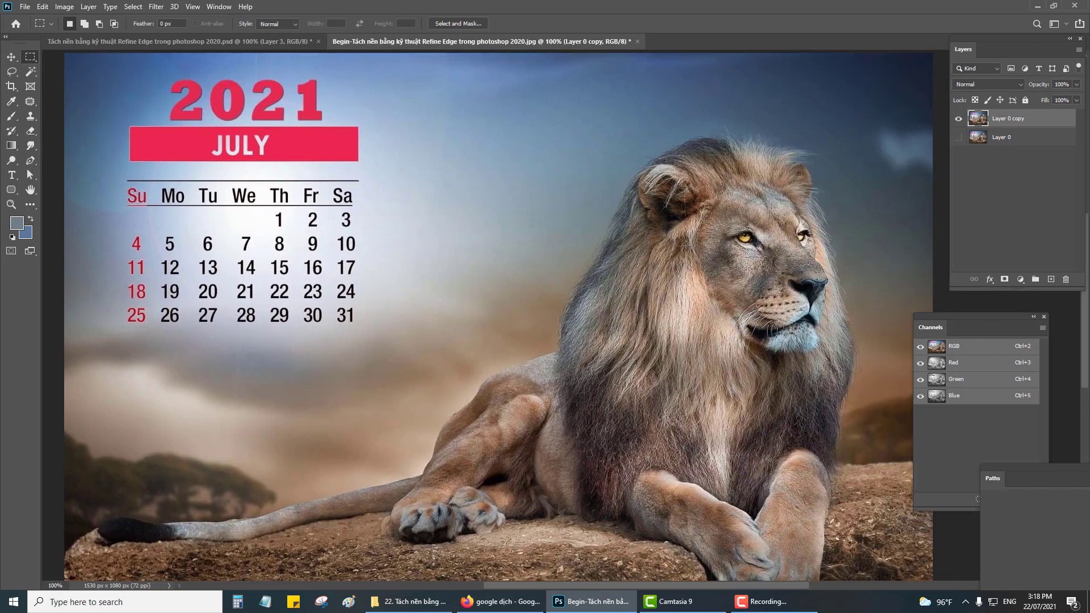
key("ctrl+minus")
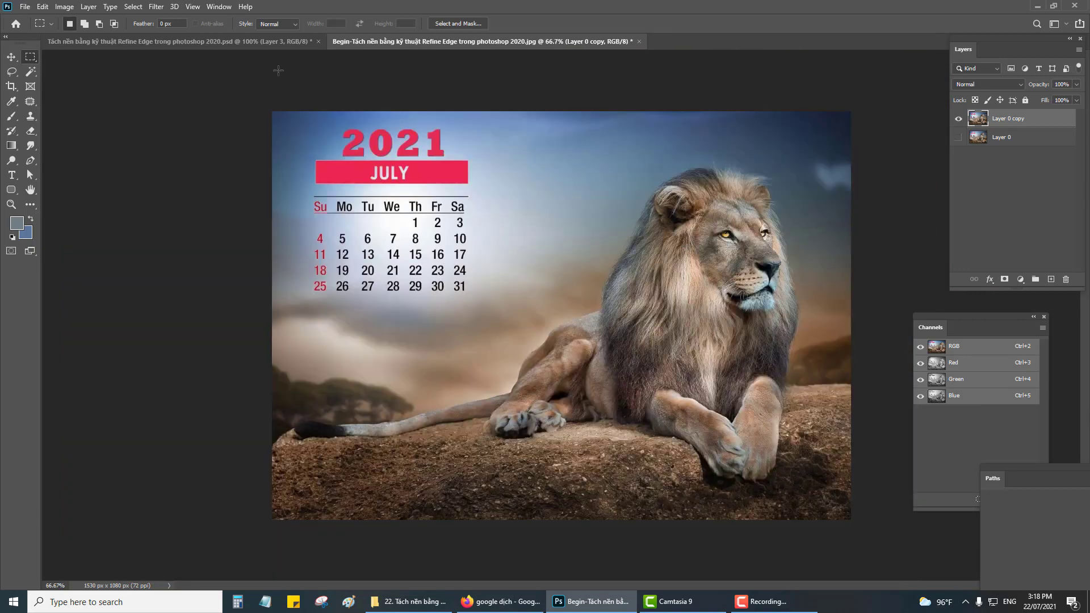
left_click(268, 43)
left_click(426, 43)
key("ctrl+Tab")
key("ctrl+minus")
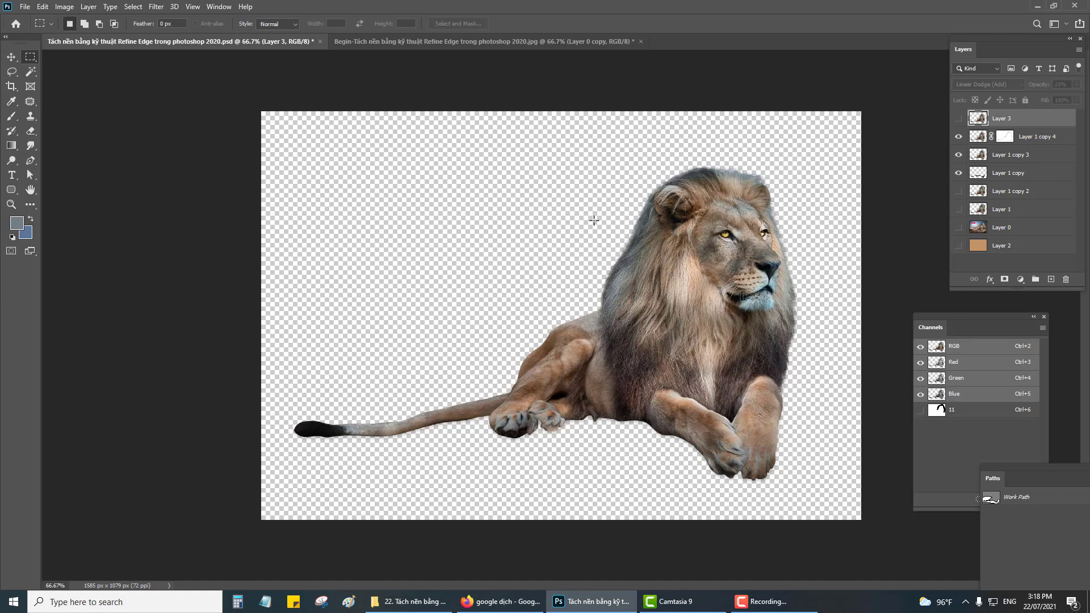
left_click(425, 43)
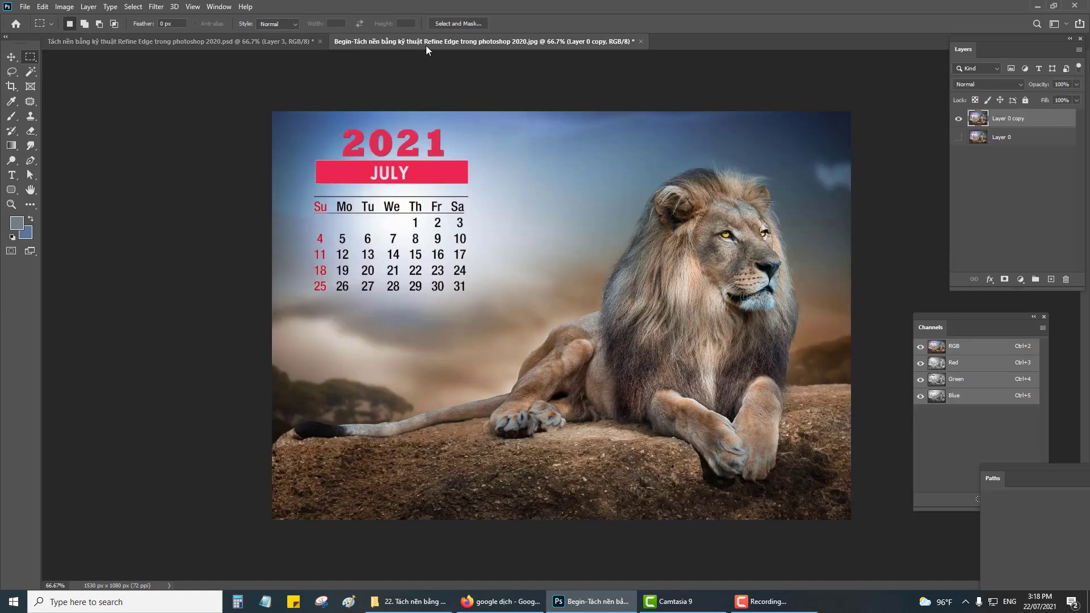
key("ctrl+plus")
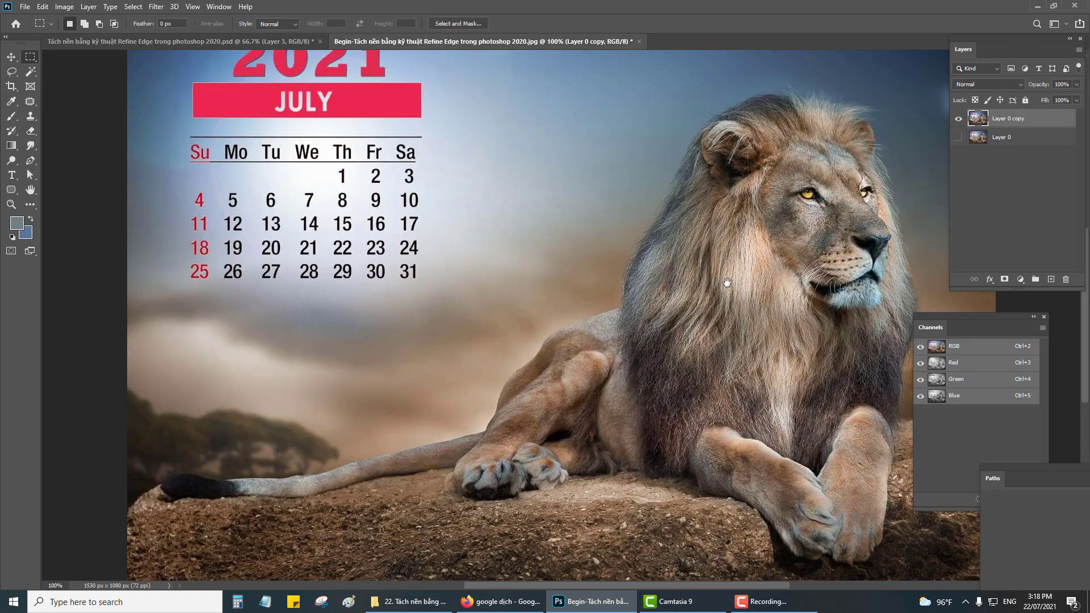
mouse_move(726, 282)
left_mouse_down()
mouse_move(566, 277)
mouse_move(585, 301)
left_mouse_up()
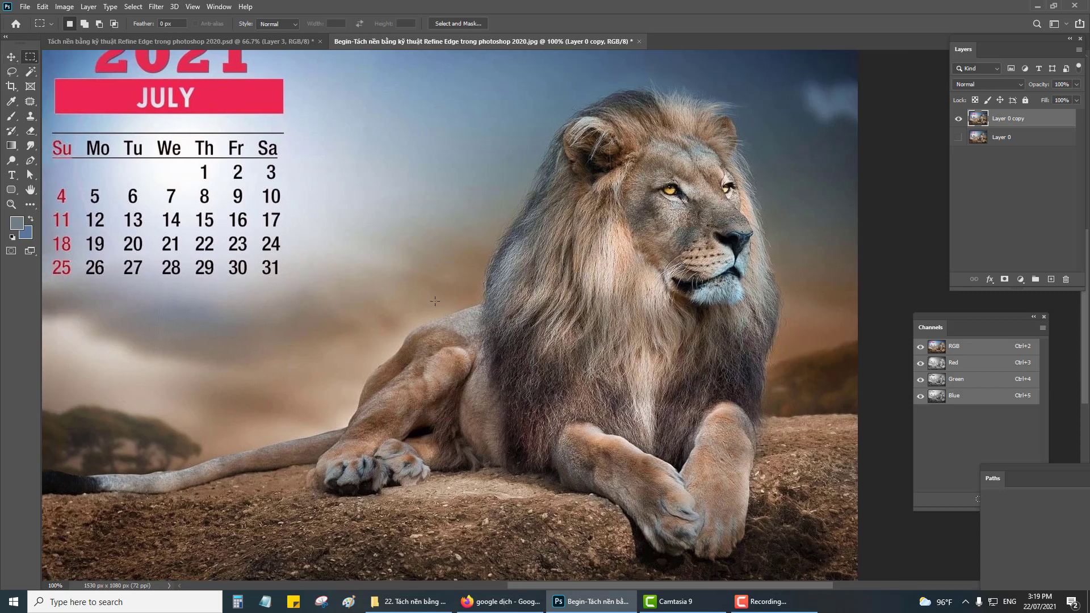
key("ctrl+minus")
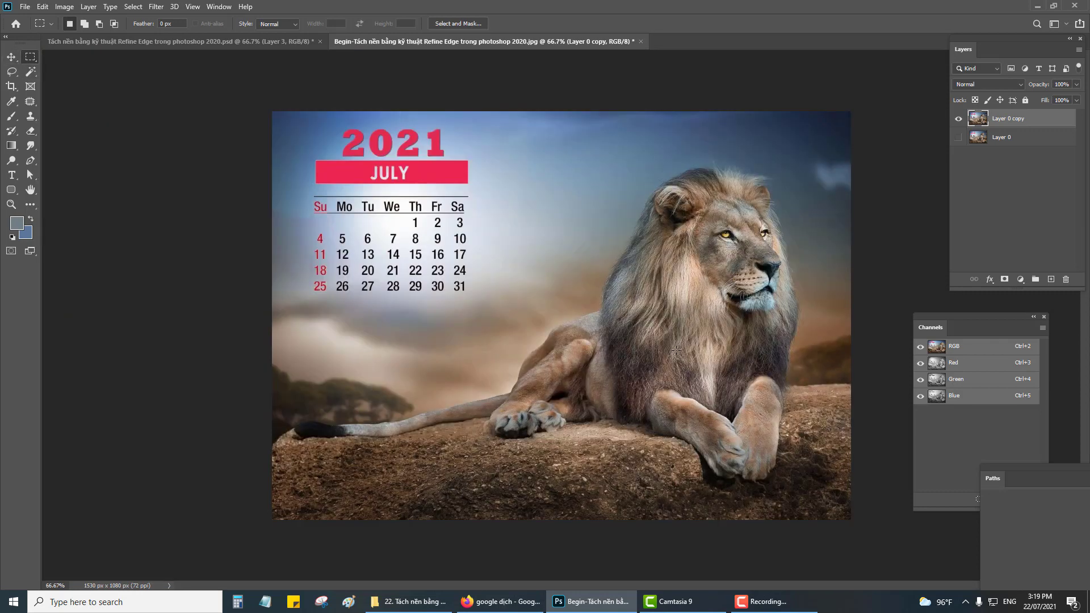
- Lasso a rough freehand selection around the lion's mane, tail and rock edge
left_click(11, 71)
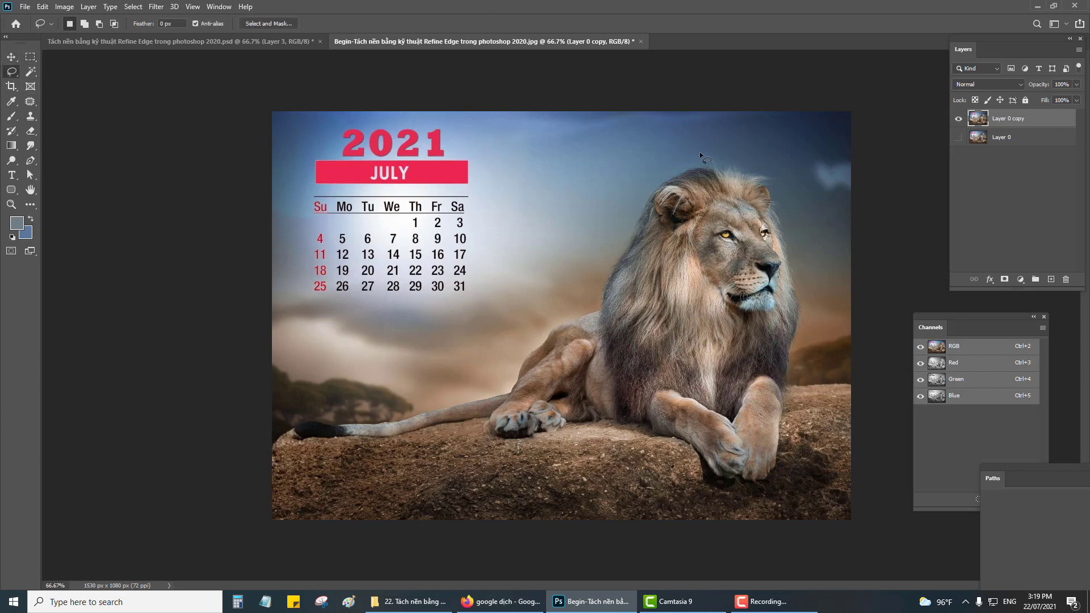
key("ctrl+plus")
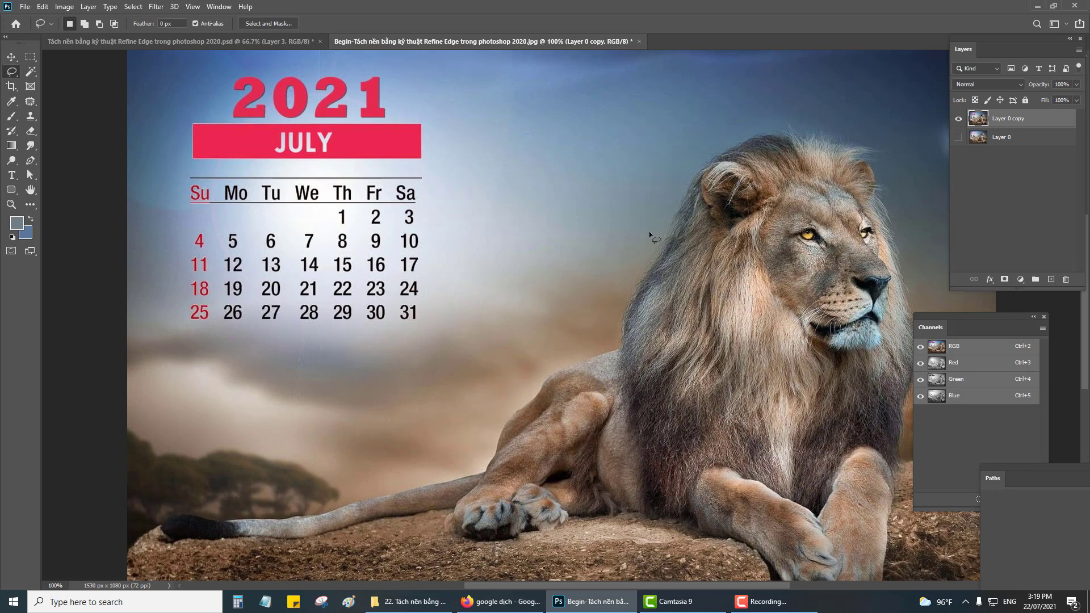
key("ctrl+minus")
left_click_drag(674, 152, 544, 318)
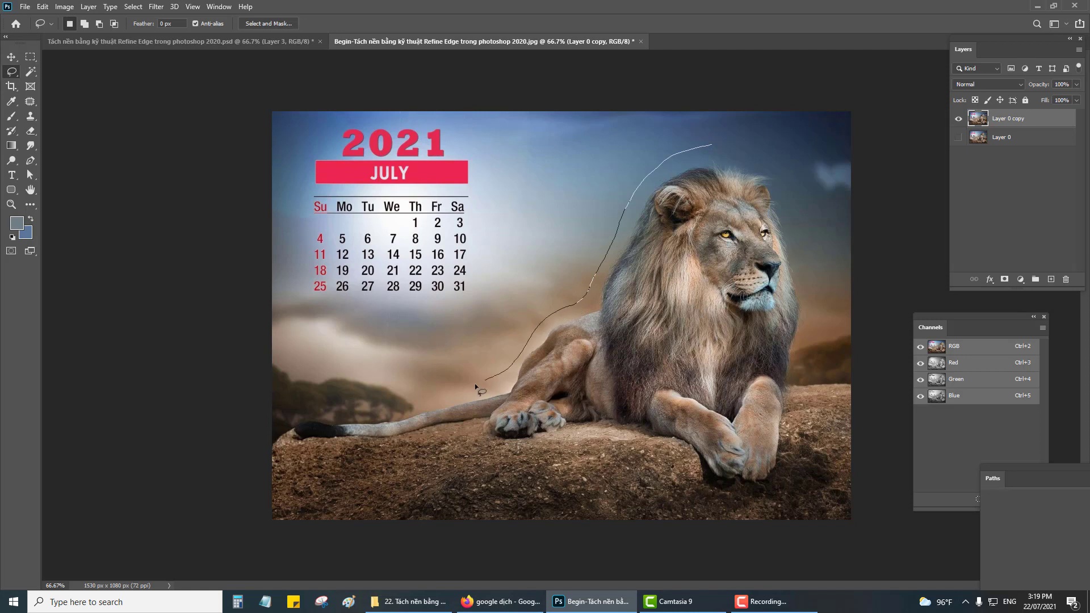
left_click_drag(361, 406, 286, 421)
mouse_move(331, 451)
left_mouse_down()
mouse_move(679, 476)
mouse_move(827, 307)
mouse_move(715, 145)
left_mouse_up()
scroll(717, 214, "up", 2)
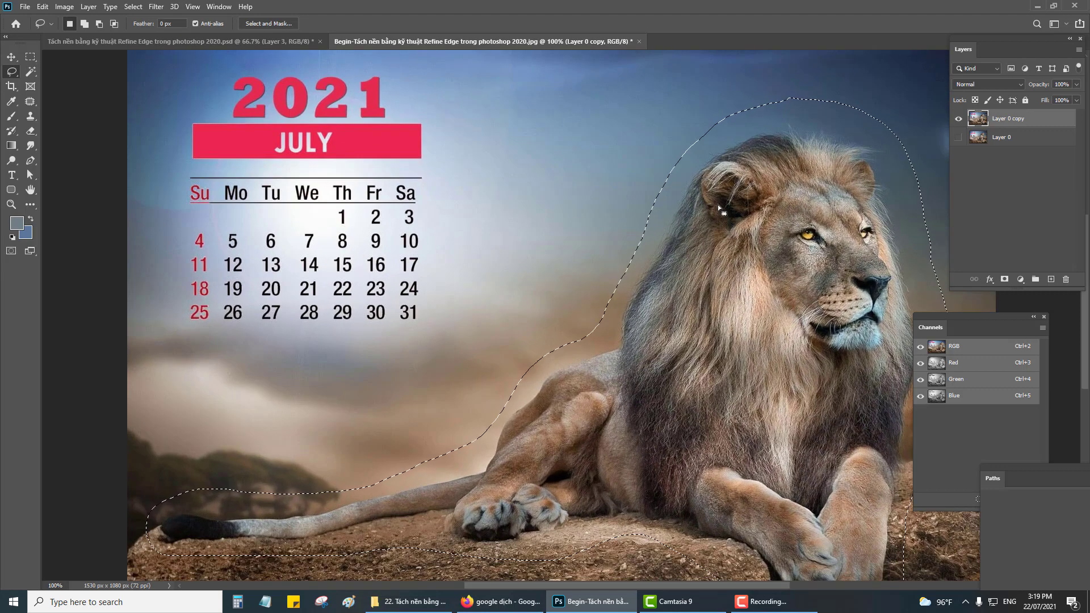
- Invert the selection, delete the surrounding background, then deselect
left_click(134, 8)
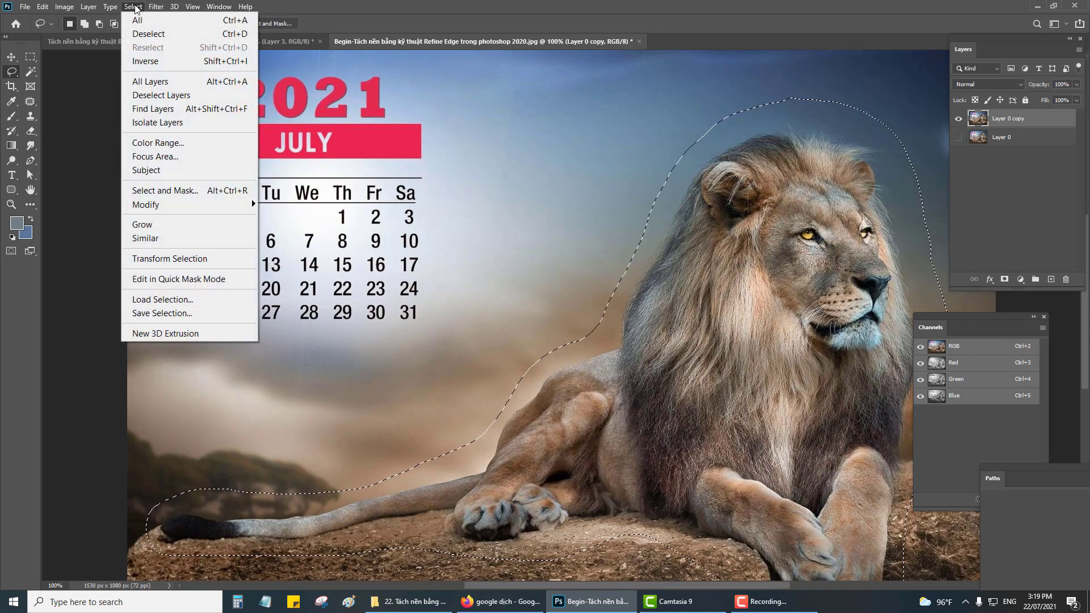
left_click(145, 61)
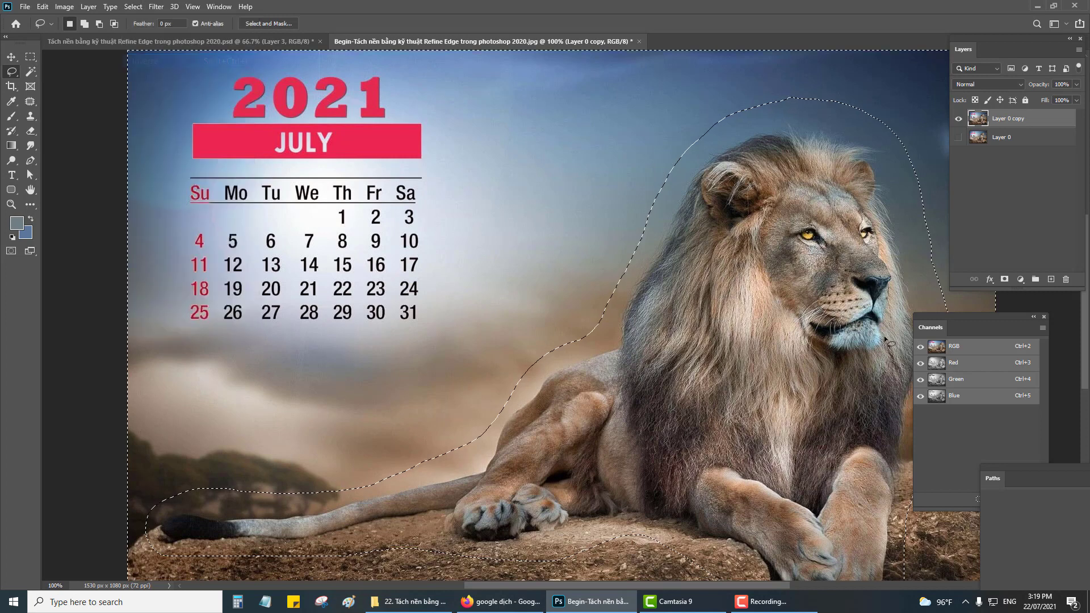
key("Delete")
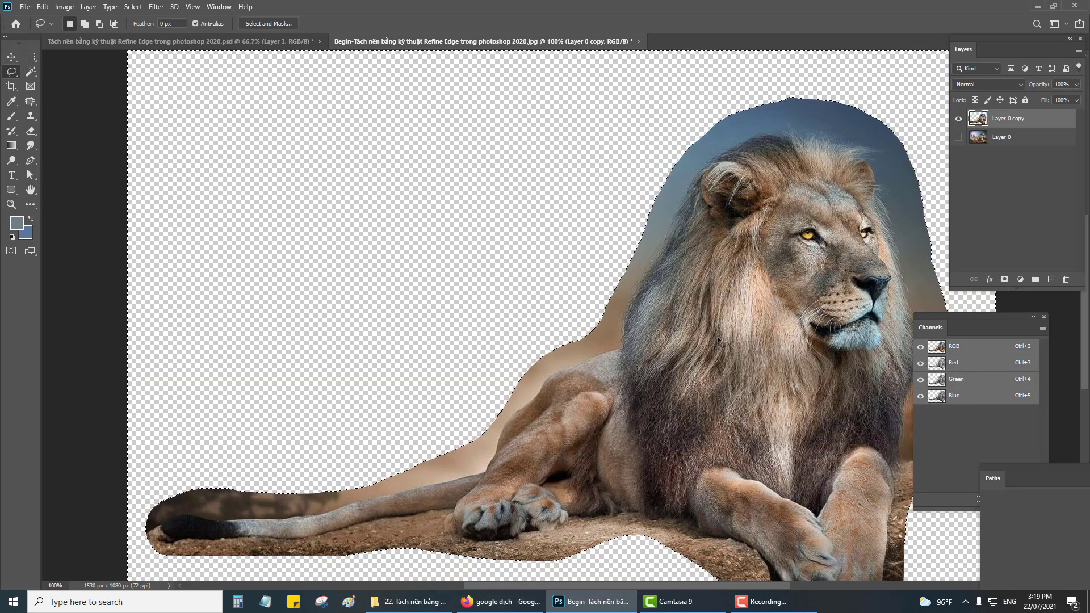
left_click(132, 7)
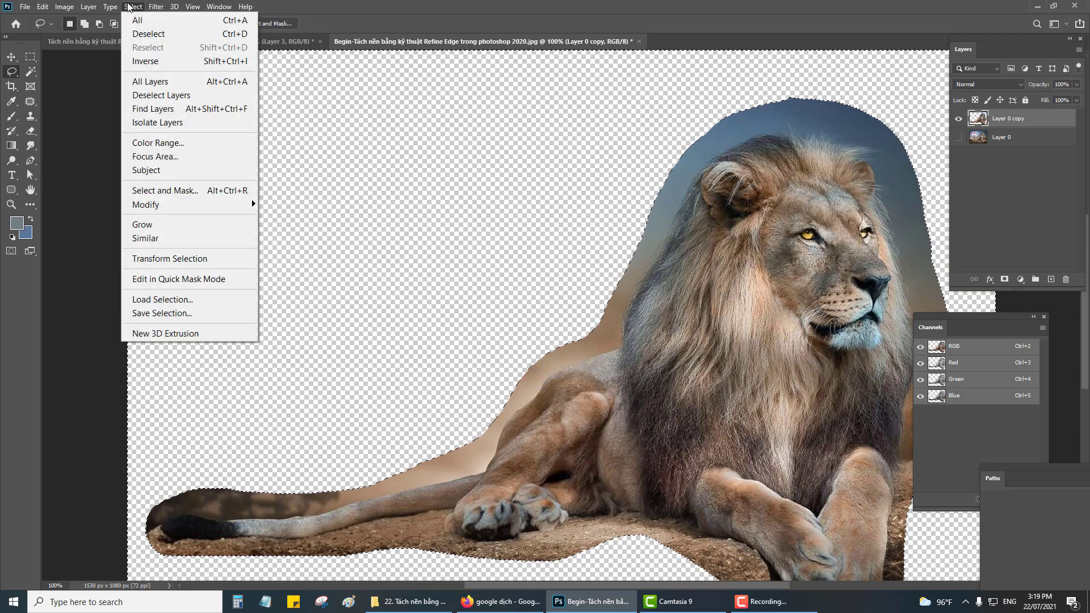
left_click(162, 62)
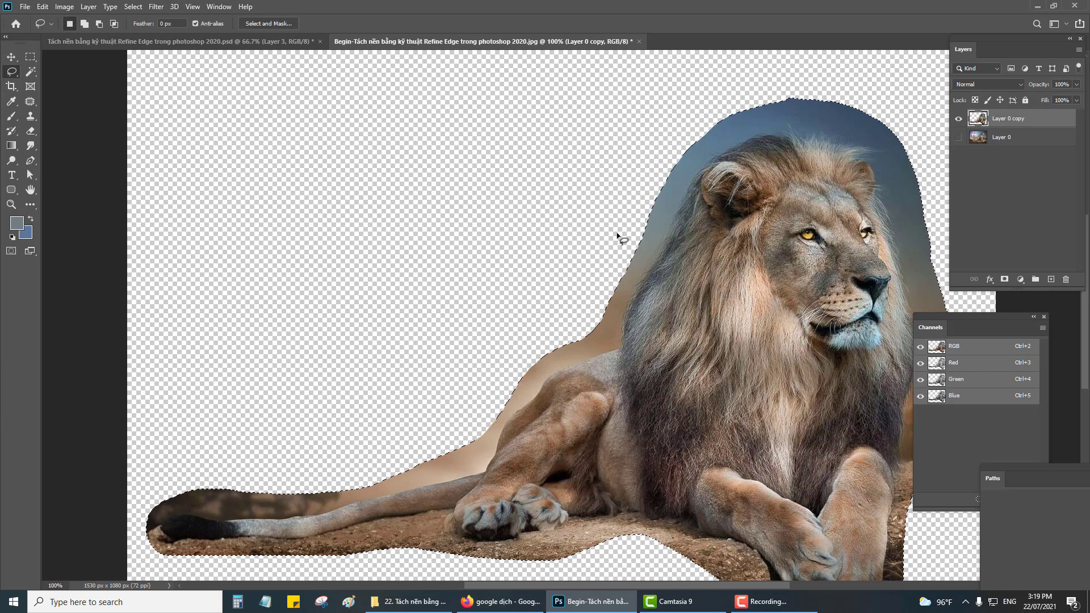
key("ctrl+minus")
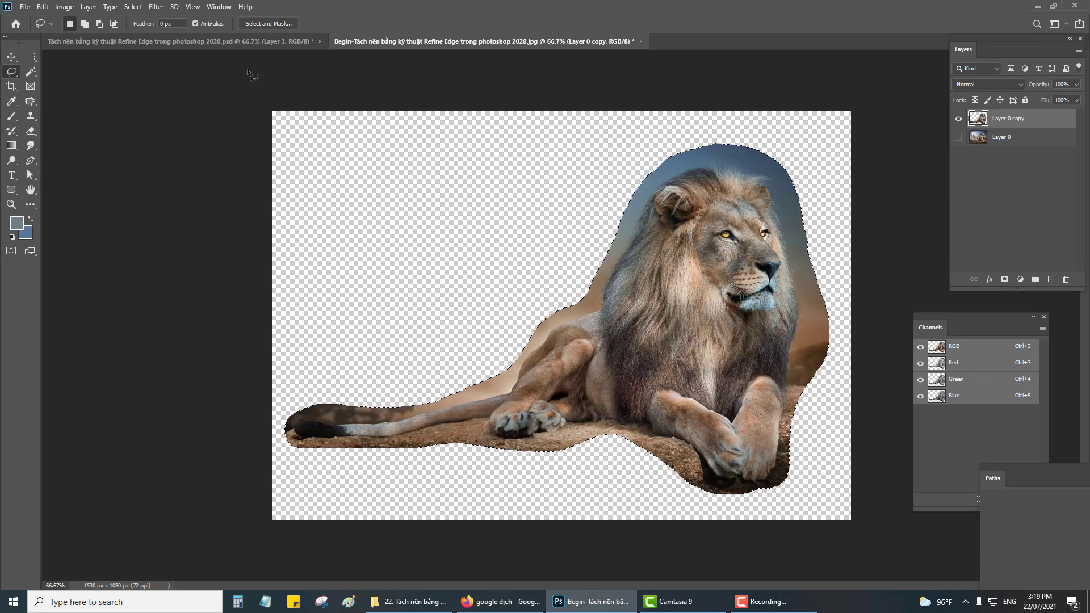
left_click(132, 7)
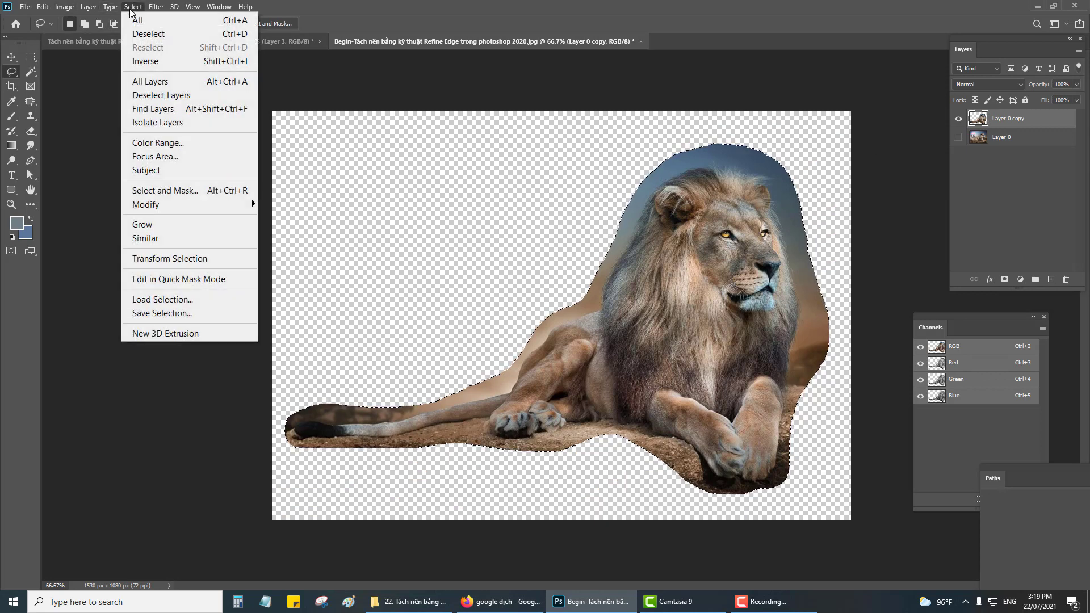
left_click(162, 35)
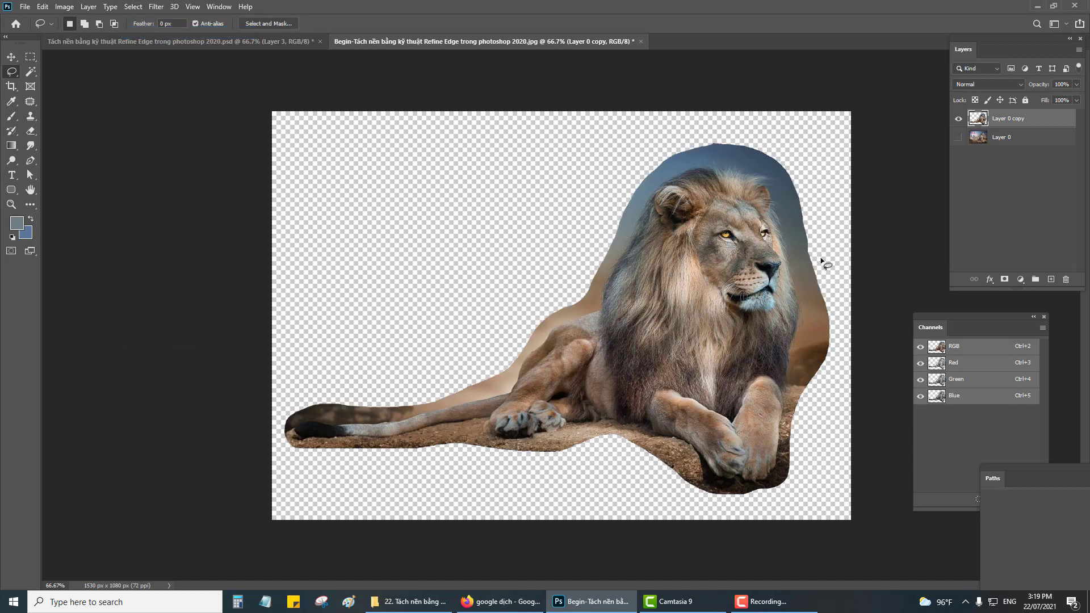
left_click(11, 57)
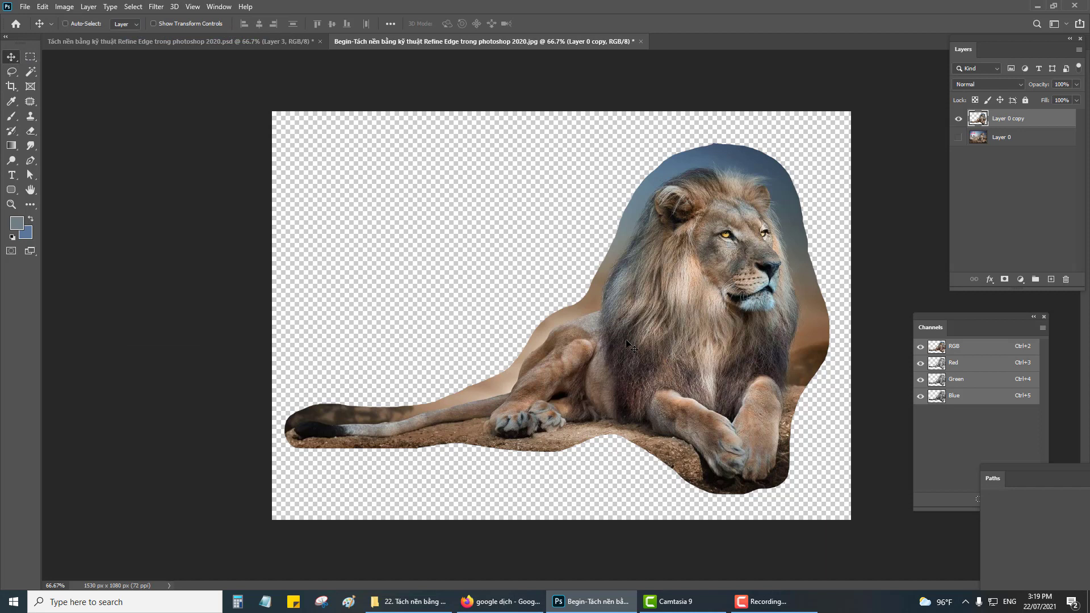
key("ctrl+1")
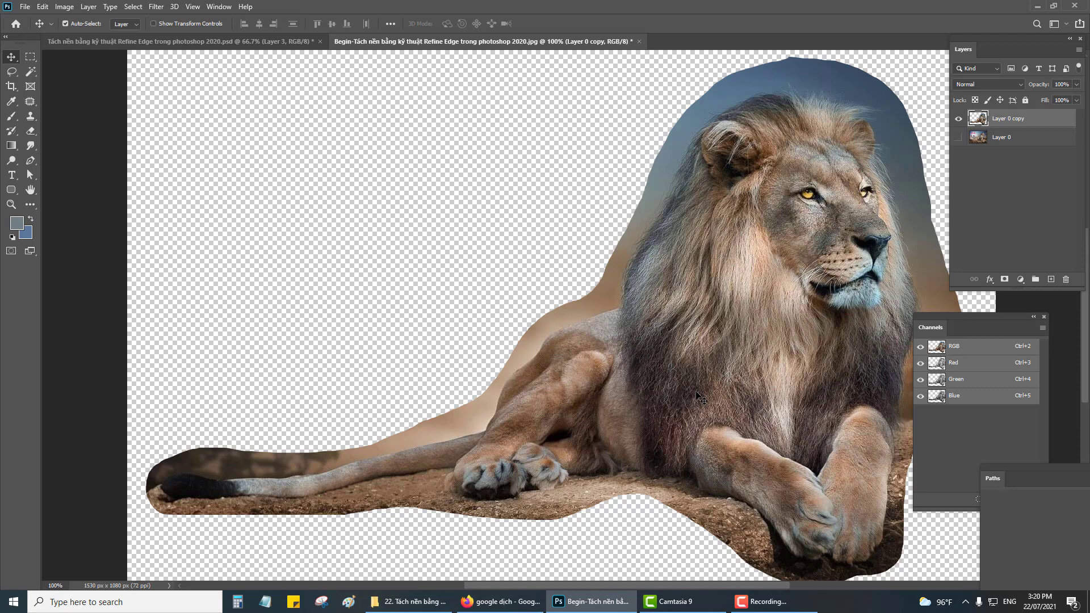
key("ctrl+0")
key("ctrl+1")
scroll(628, 305, "down", 3)
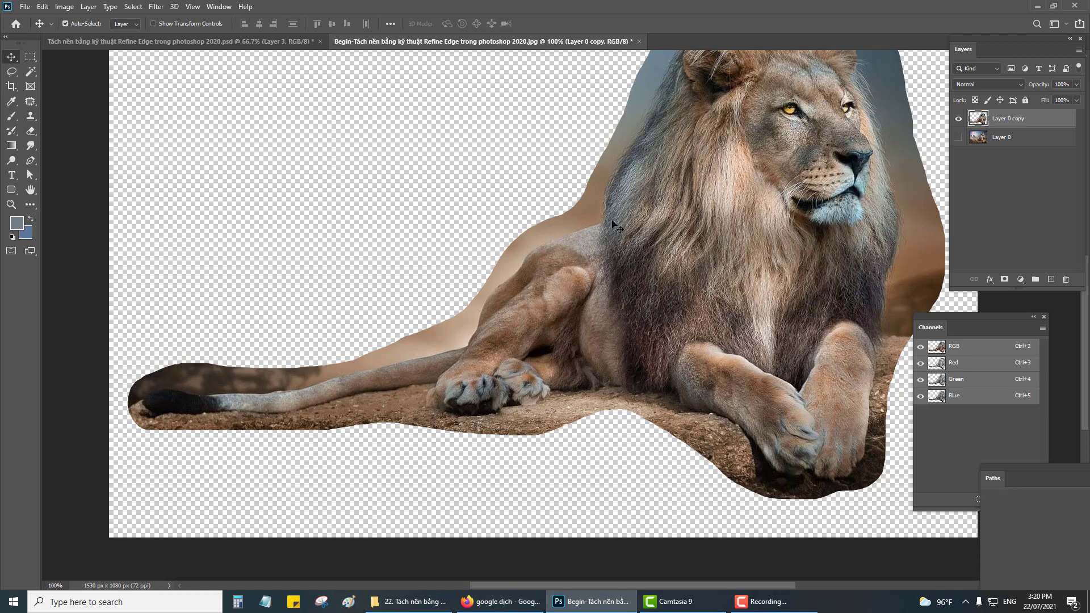
scroll(656, 113, "up", 3)
scroll(653, 111, "right", 3)
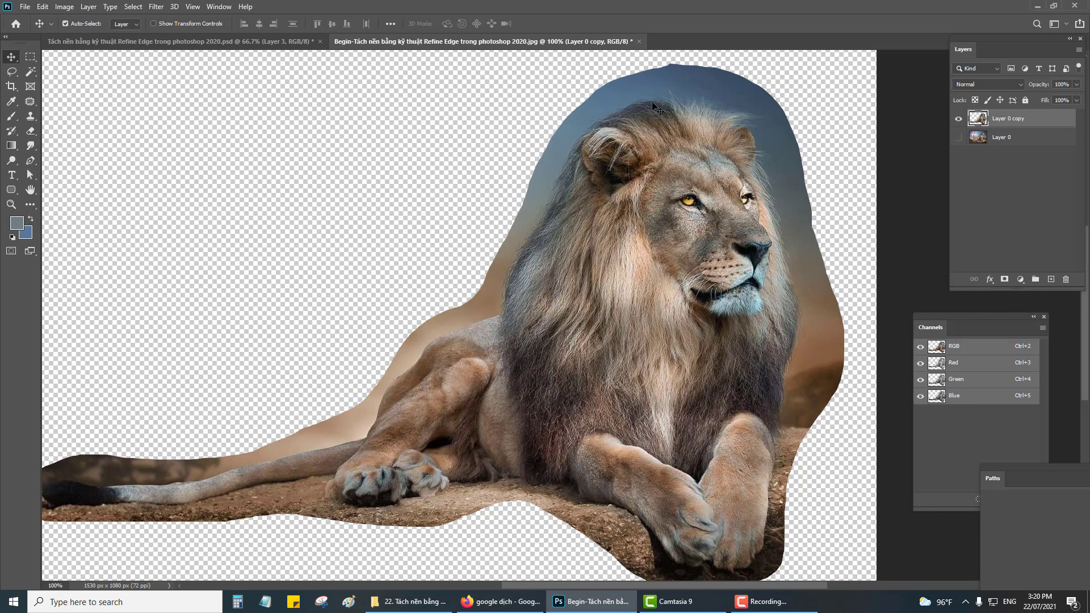
left_click(34, 161)
- With the Pen in Path mode, place curved anchors along the lion's shoulder edge
left_click(87, 24)
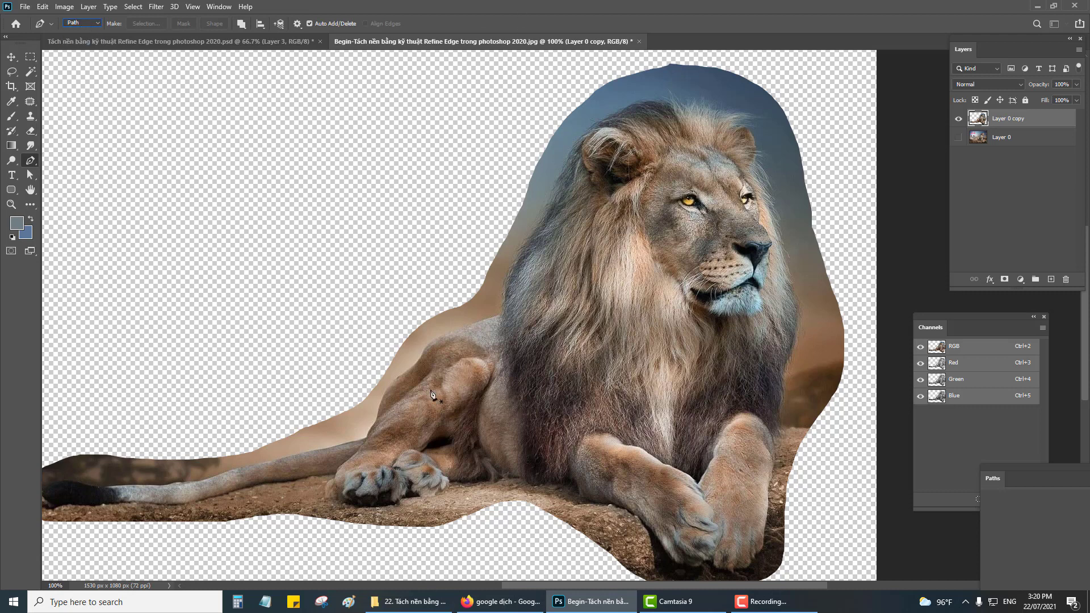
left_click_drag(433, 389, 566, 257)
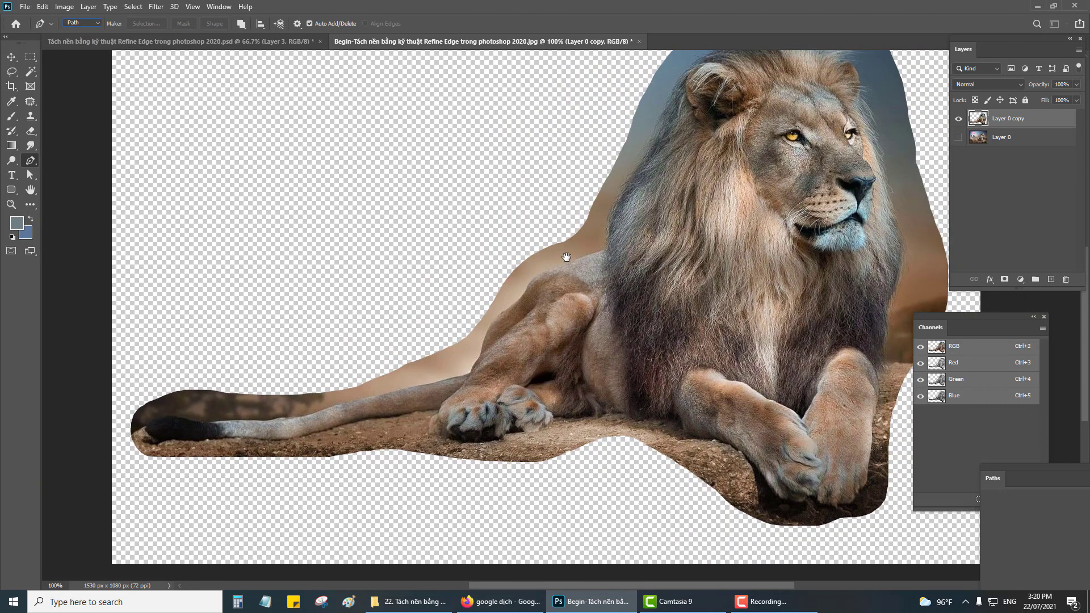
scroll(573, 267, "up", 4)
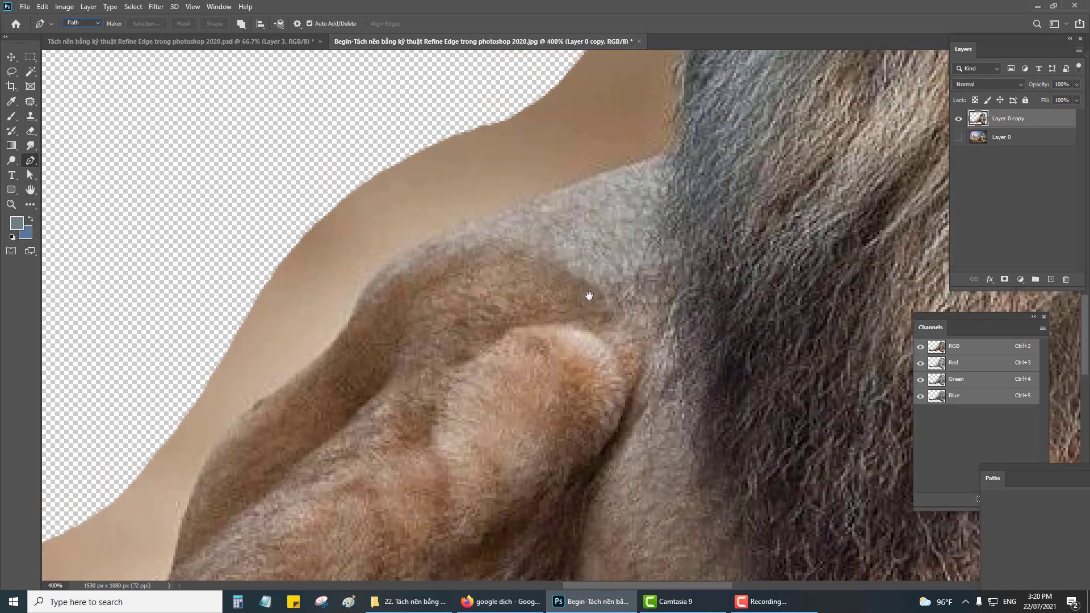
left_click(638, 210)
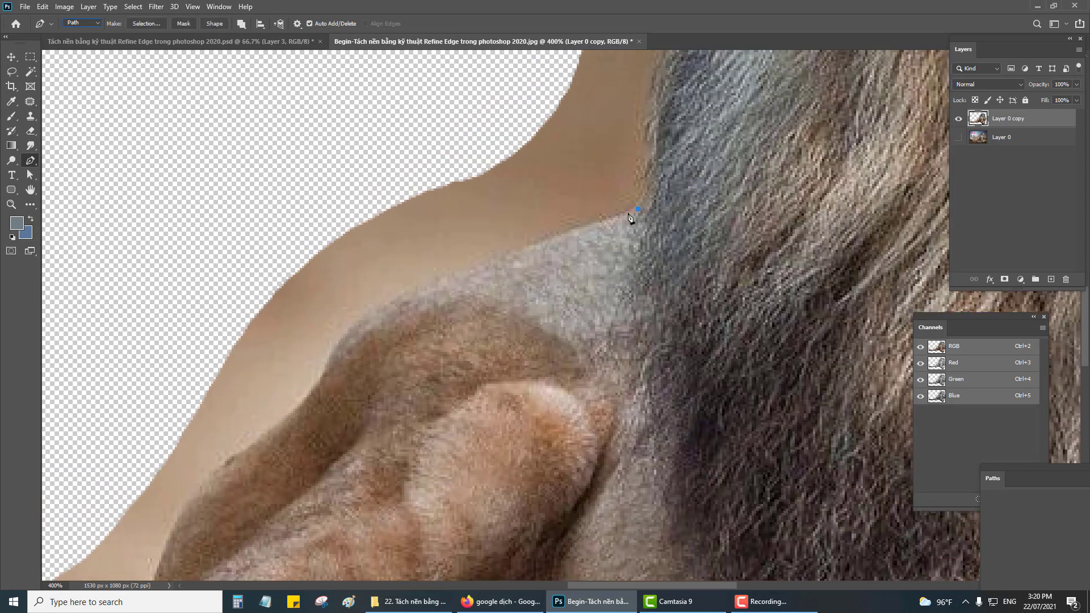
left_click(552, 238)
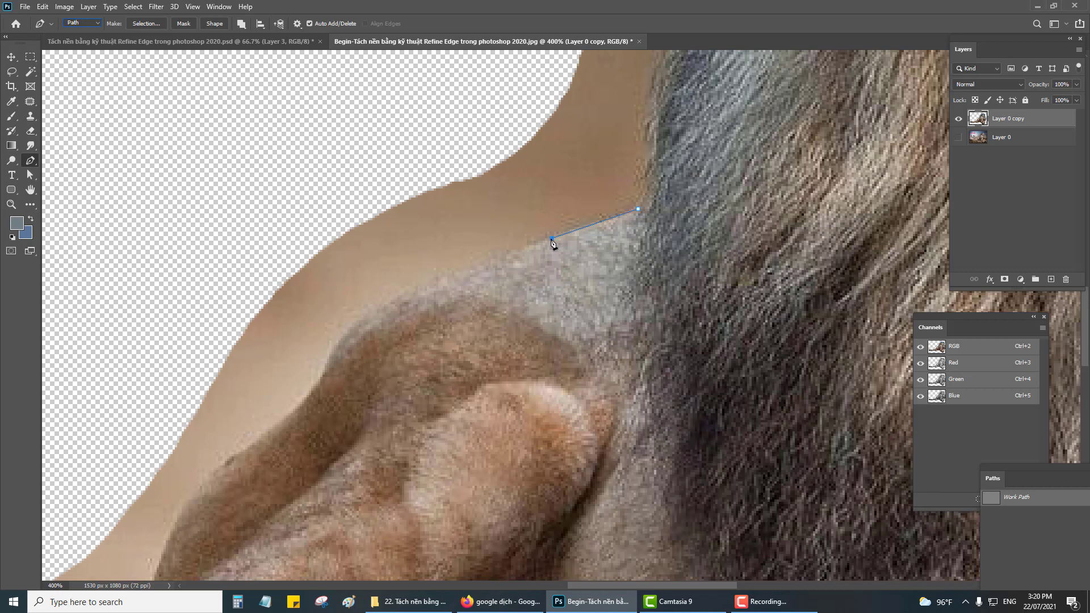
left_click_drag(524, 248, 519, 252)
left_click_drag(445, 278, 436, 279)
left_click_drag(377, 309, 360, 320)
- Continue the path with curved anchors down the lion's leg edge
left_click_drag(339, 365, 460, 261)
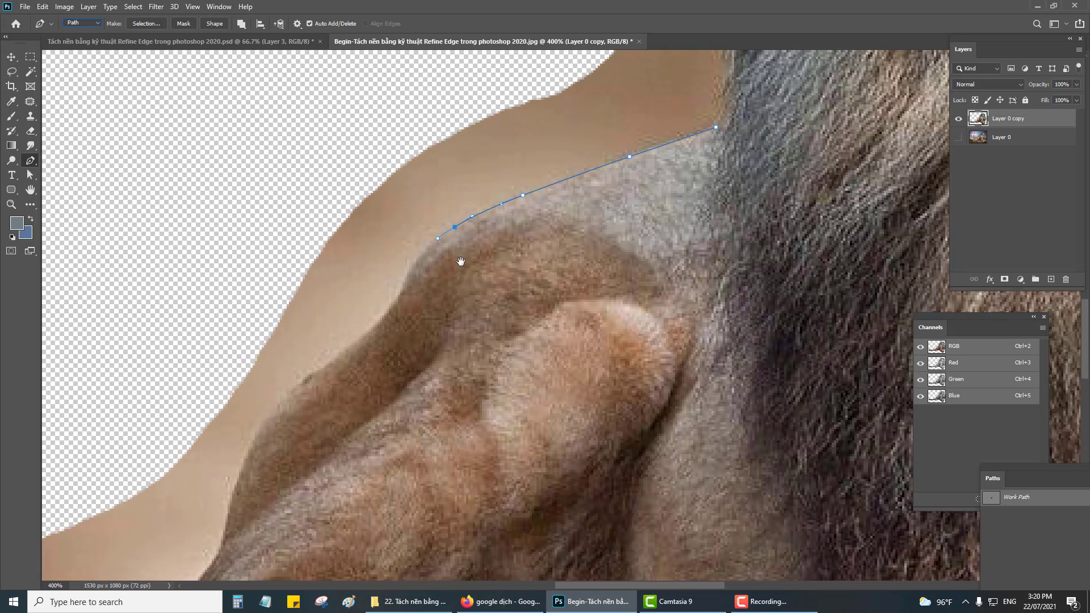
scroll(460, 261, "up", 1)
scroll(461, 261, "up", 1)
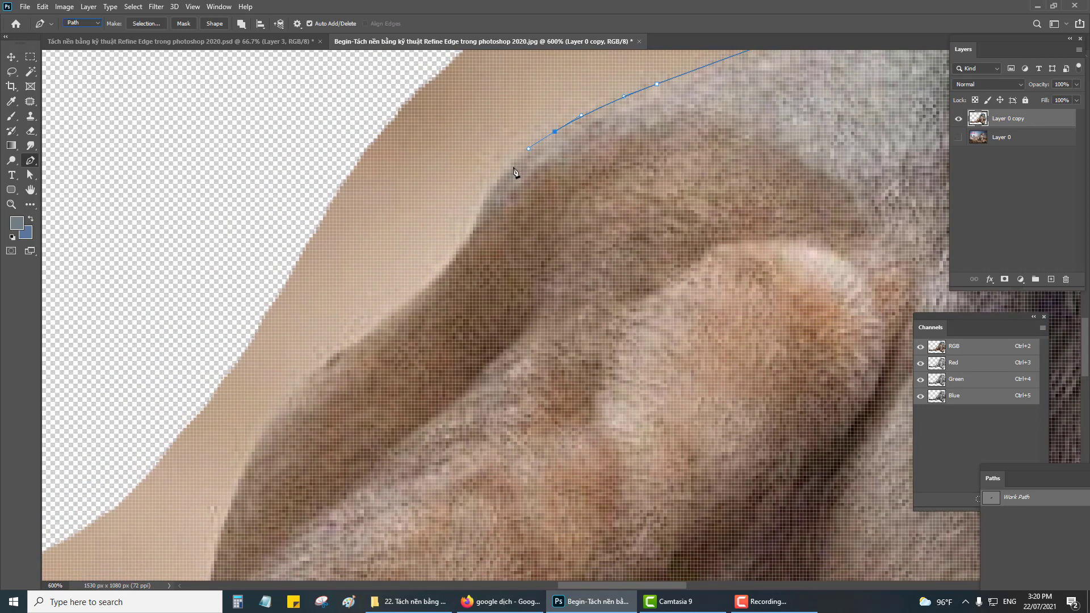
scroll(522, 161, "up", 1)
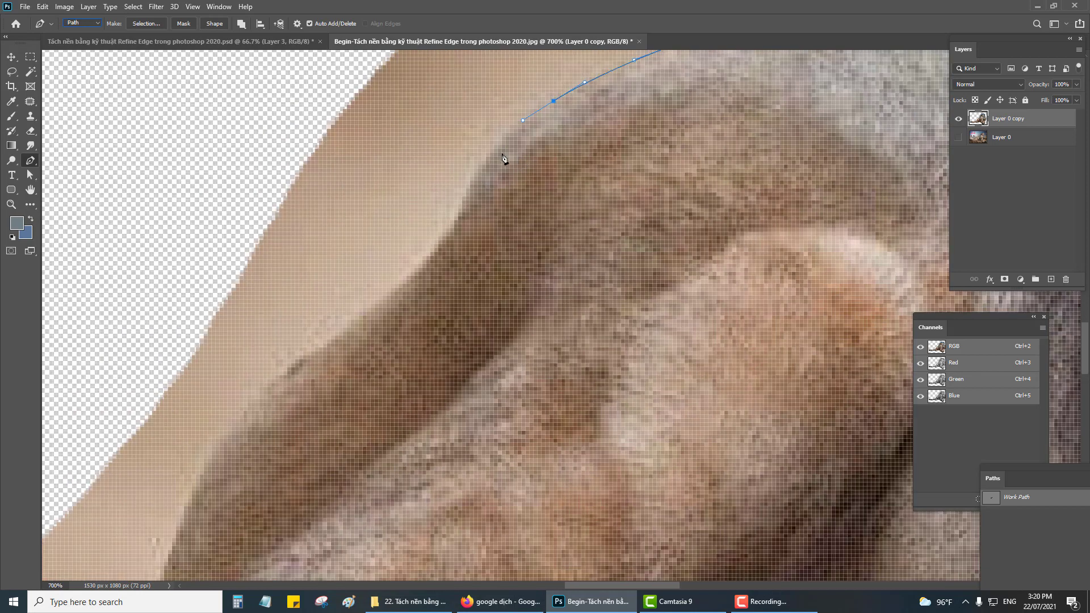
left_click_drag(486, 156, 477, 174)
left_click_drag(454, 220, 438, 244)
mouse_move(412, 300)
left_mouse_down()
mouse_move(474, 248)
mouse_move(431, 262)
left_mouse_up()
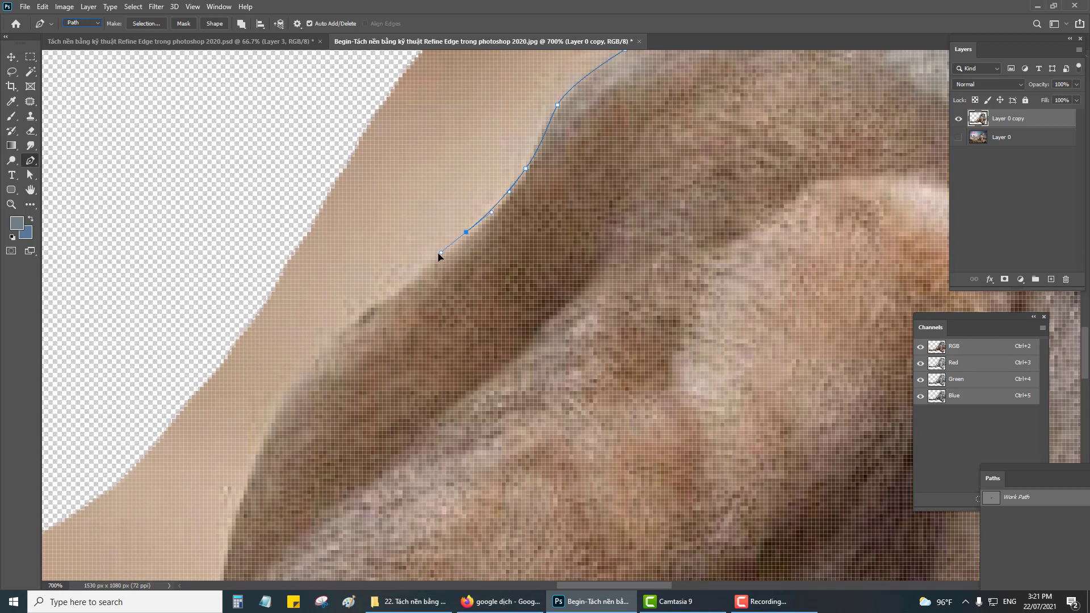
mouse_move(397, 325)
left_mouse_down()
mouse_move(459, 260)
mouse_move(386, 281)
left_mouse_up()
left_click_drag(419, 331, 531, 245)
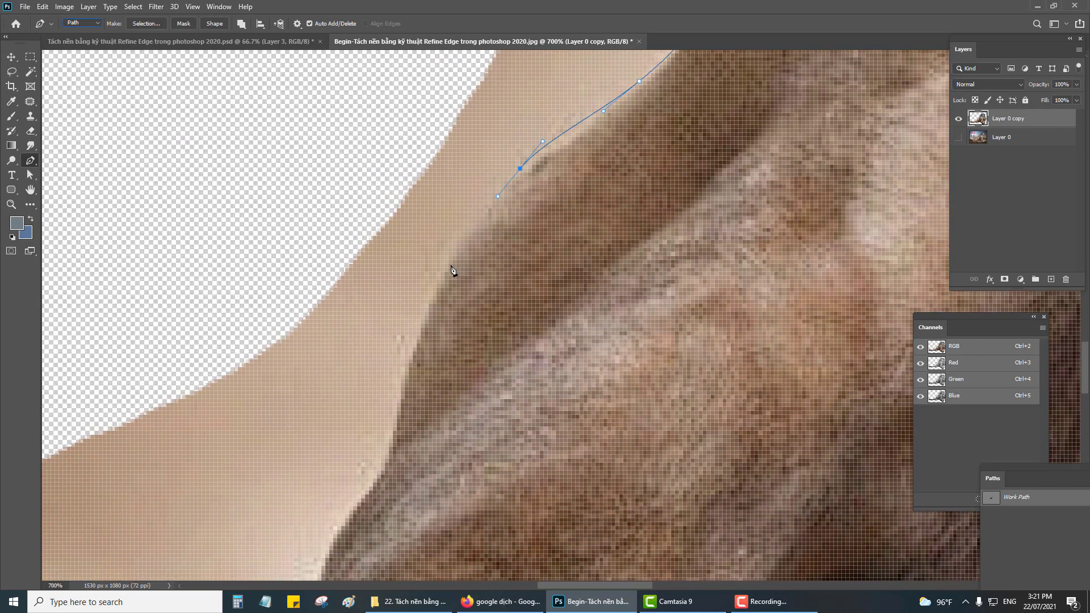
left_click_drag(444, 267, 430, 300)
- Extend the path around the bend and along the back's lower edge
mouse_move(449, 372)
left_mouse_down()
mouse_move(474, 273)
mouse_move(429, 309)
mouse_move(429, 328)
left_mouse_up()
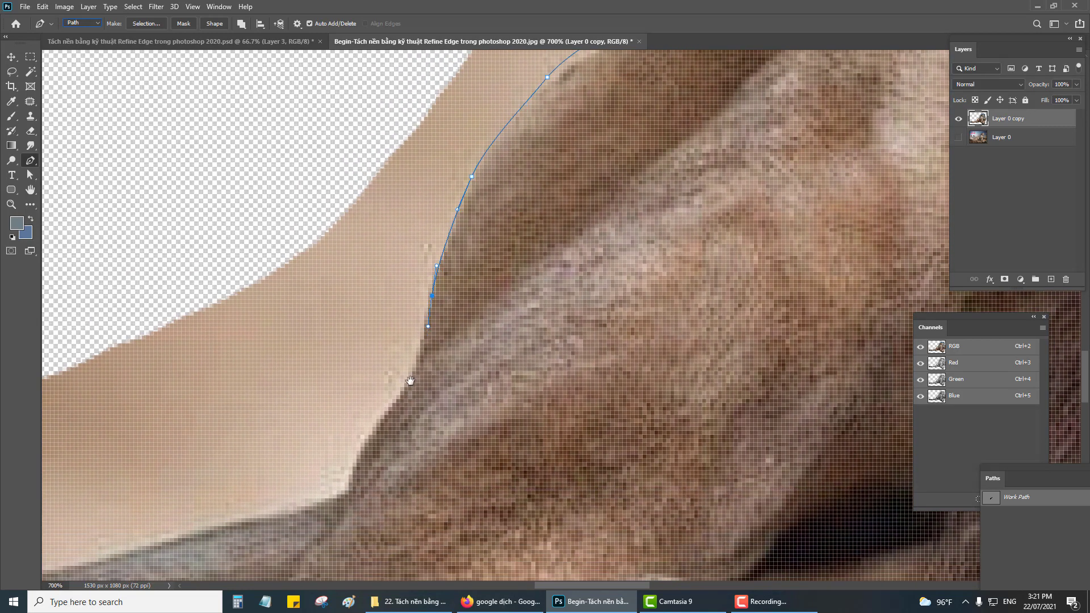
mouse_move(410, 380)
left_mouse_down()
mouse_move(460, 343)
mouse_move(455, 352)
left_mouse_up()
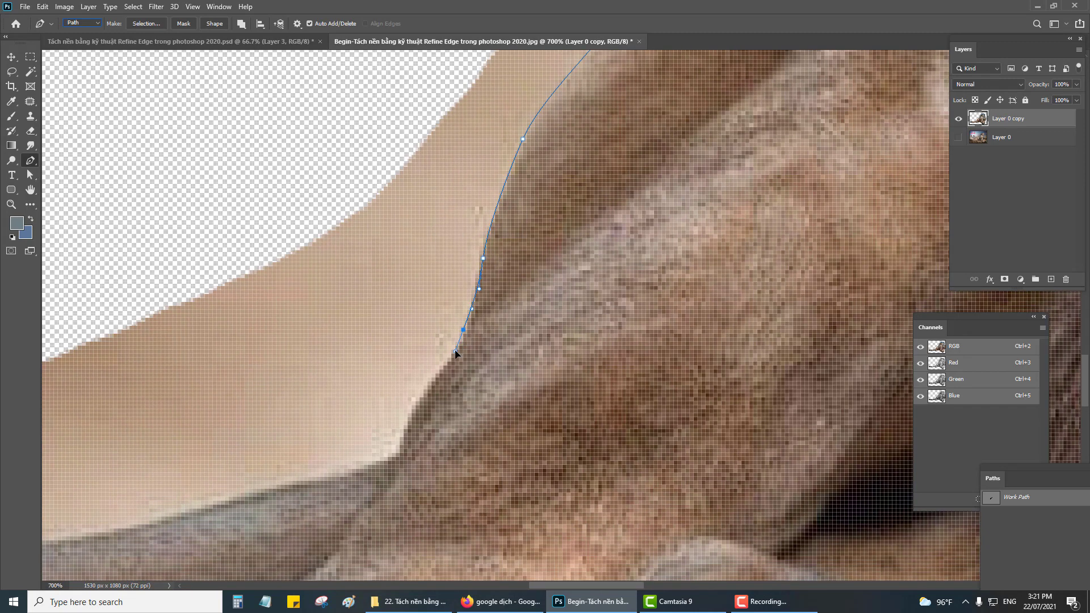
left_click_drag(425, 392, 544, 331)
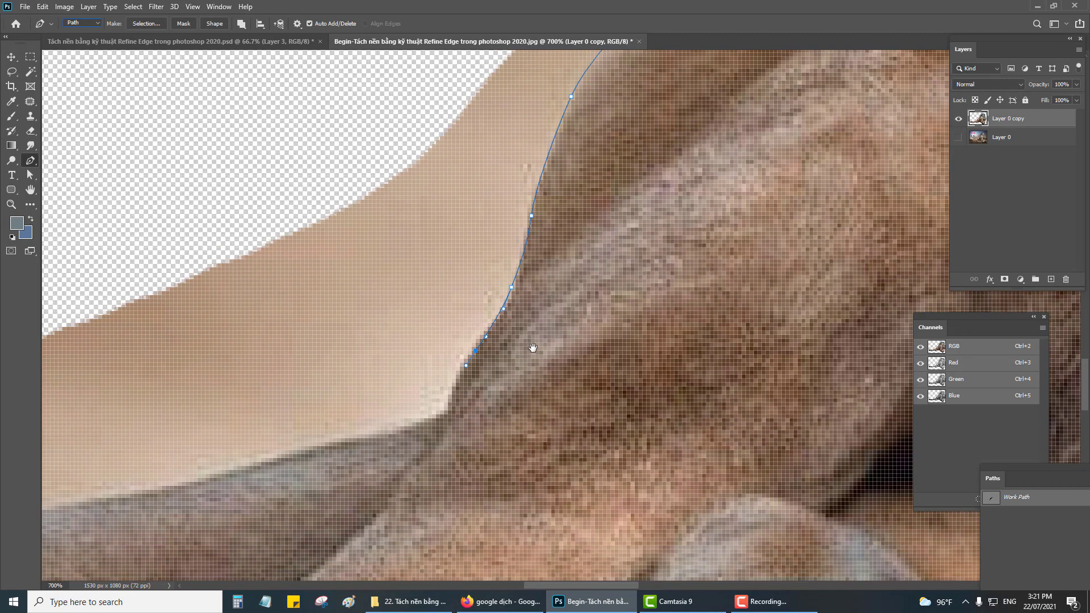
scroll(536, 337, "up", 1)
scroll(509, 360, "up", 1)
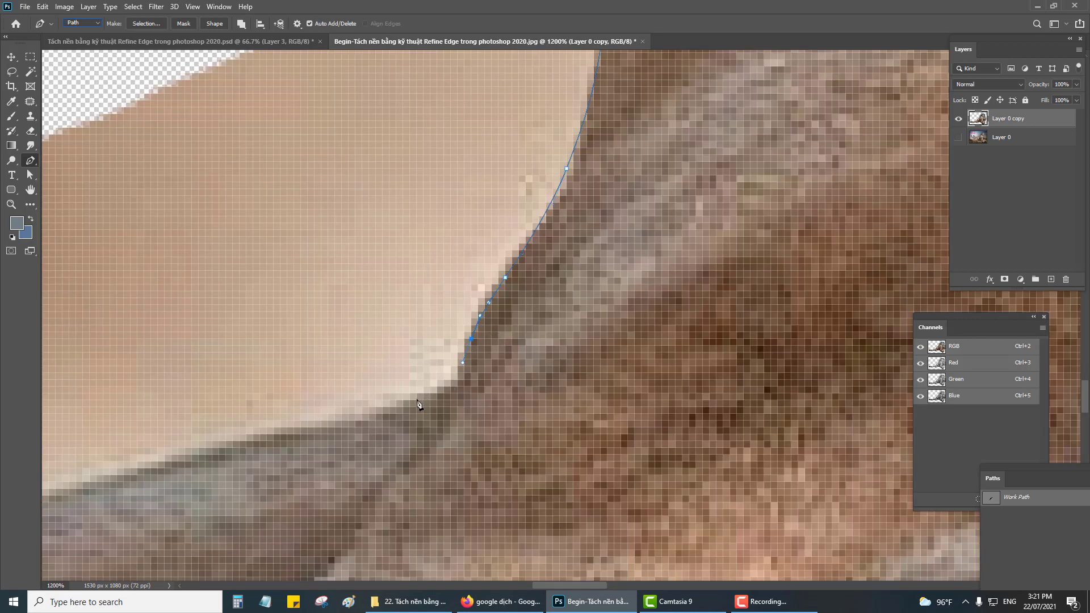
left_click_drag(417, 400, 356, 420)
left_click_drag(247, 423, 371, 329)
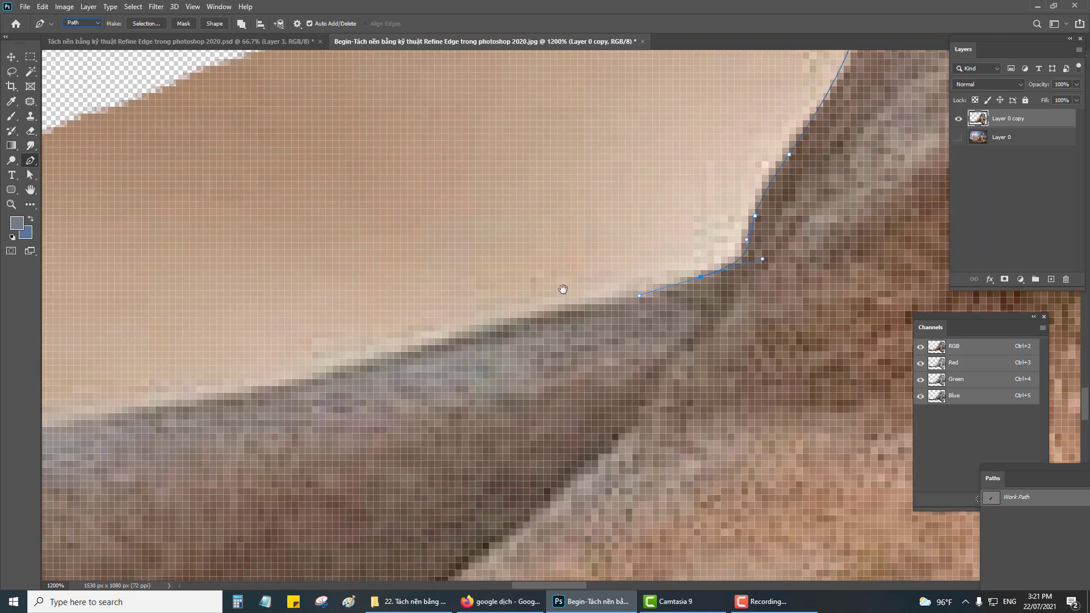
left_click_drag(469, 331, 625, 243)
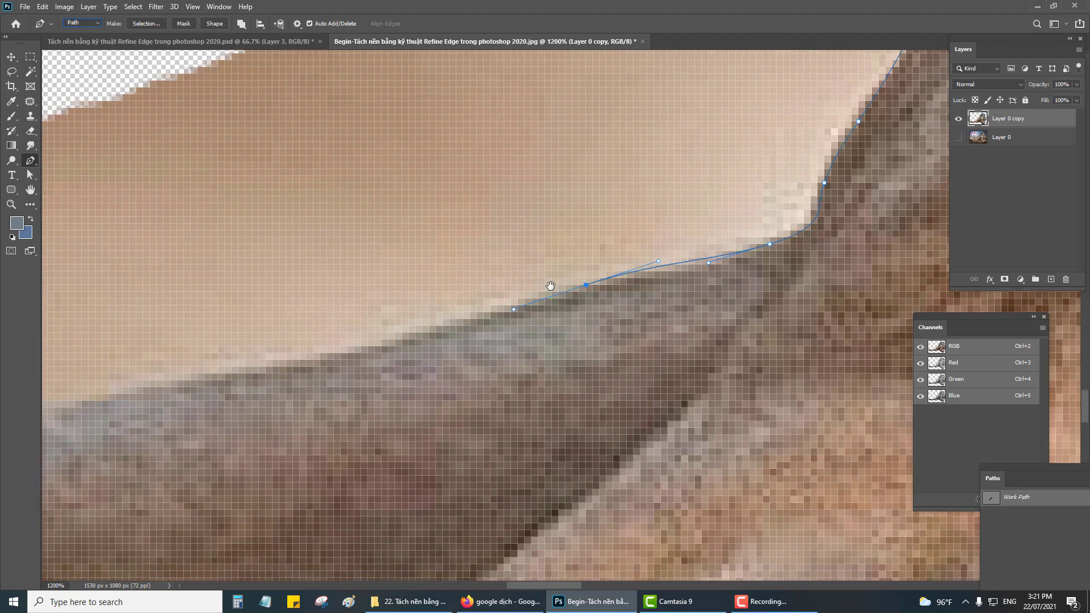
mouse_move(469, 275)
left_mouse_down()
mouse_move(380, 288)
mouse_move(671, 147)
mouse_move(647, 231)
left_mouse_up()
scroll(355, 296, "down", 2)
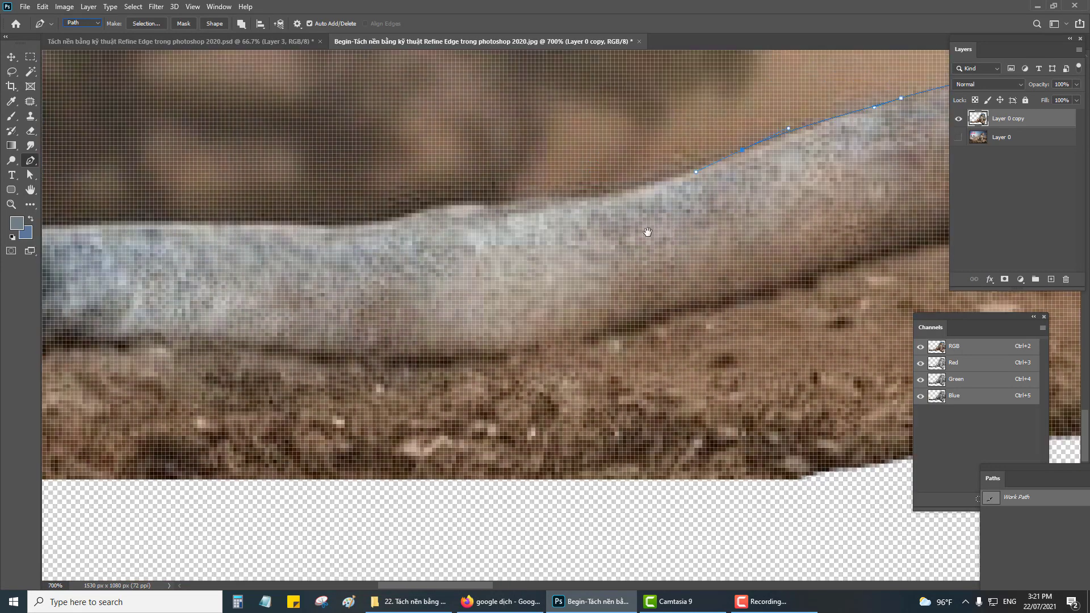
- Extend the pen path along the top edge of the tail and its dark tip
left_click(463, 200)
left_click_drag(463, 200, 757, 229)
left_click_drag(584, 240, 630, 242)
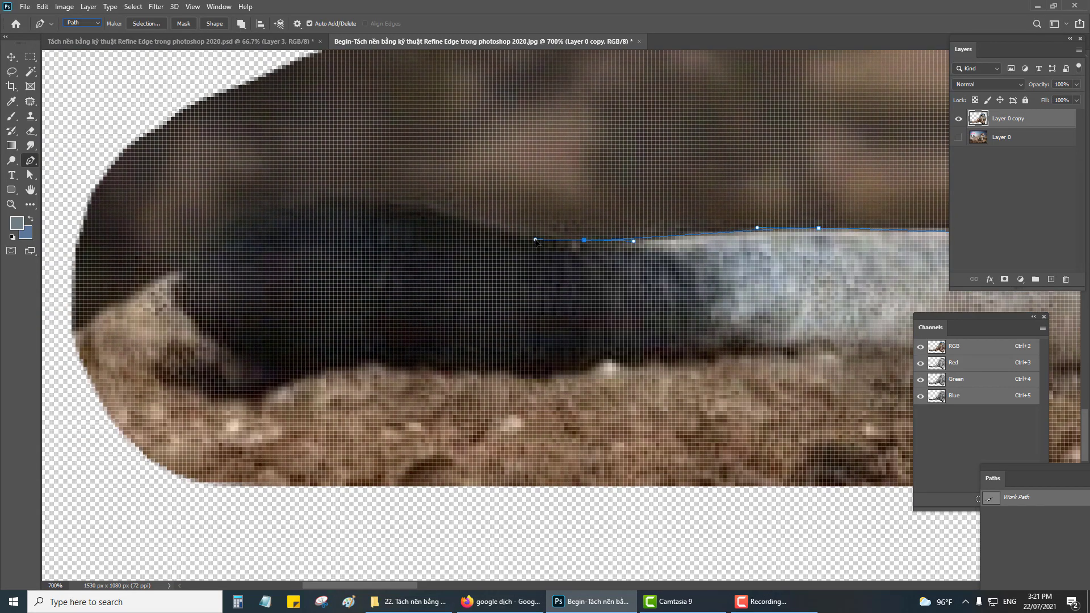
left_click_drag(409, 204, 374, 203)
left_click_drag(246, 232, 227, 242)
left_click(182, 264)
left_click_drag(175, 296, 179, 308)
- Add curved anchors along the tail's bottom edge and underside
left_click(239, 363)
left_click(355, 368)
left_click(491, 379)
left_click_drag(492, 379, 128, 363)
left_click_drag(471, 340, 358, 318)
left_click(531, 323)
left_click_drag(531, 322, 342, 318)
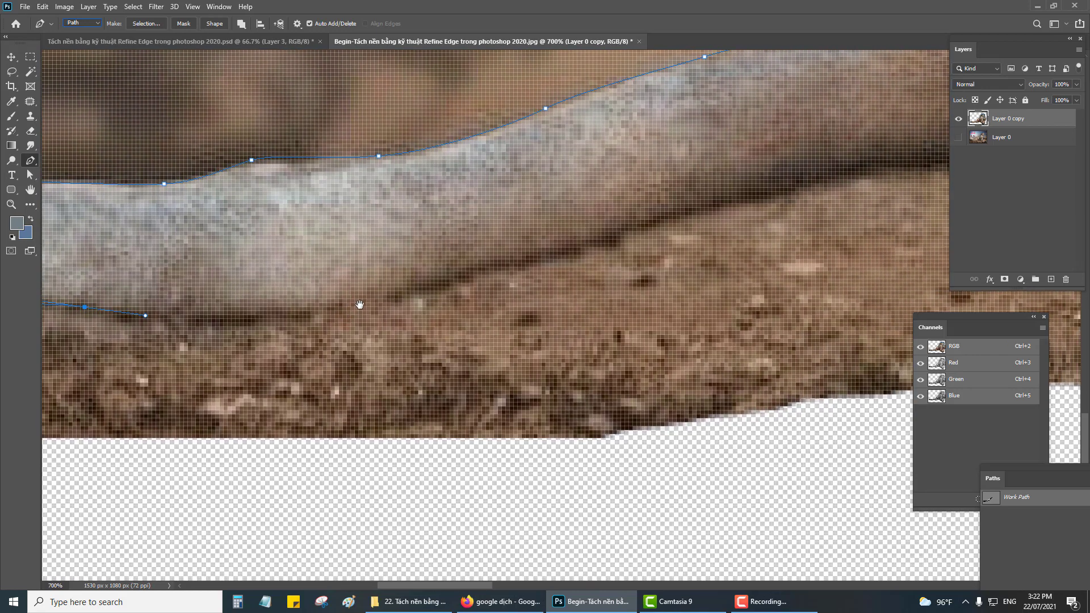
left_click(552, 254)
left_click(585, 248)
left_click_drag(585, 249, 439, 228)
left_click(625, 212)
left_click_drag(625, 211, 493, 218)
- Bring the front paw into view and add anchors along its lower edge
scroll(497, 220, "down", 2)
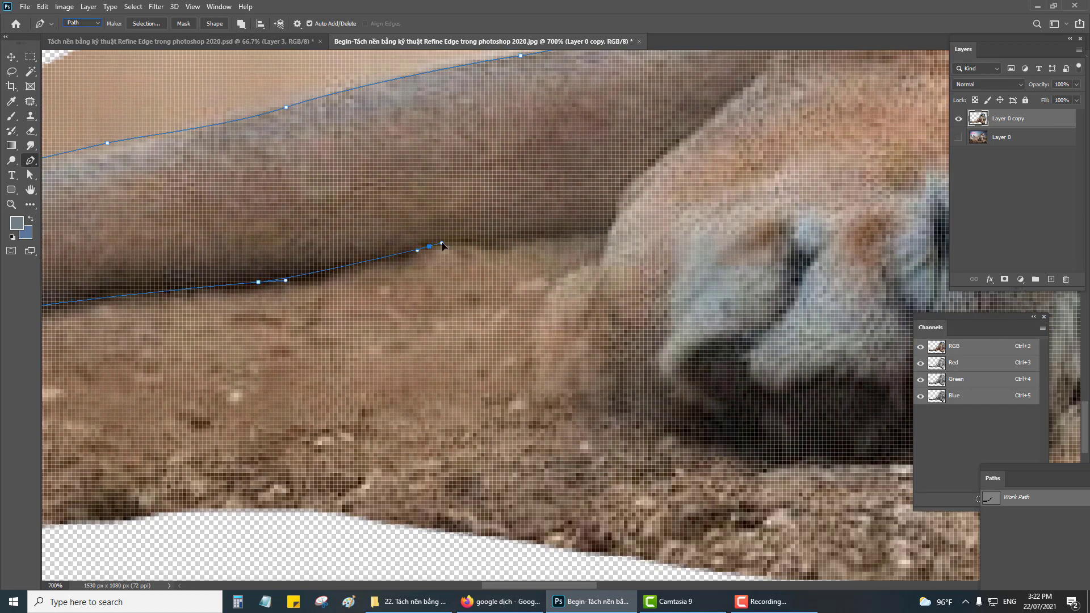
left_click_drag(597, 272, 437, 262)
scroll(437, 261, "up", 1)
left_click(421, 249)
left_click(438, 321)
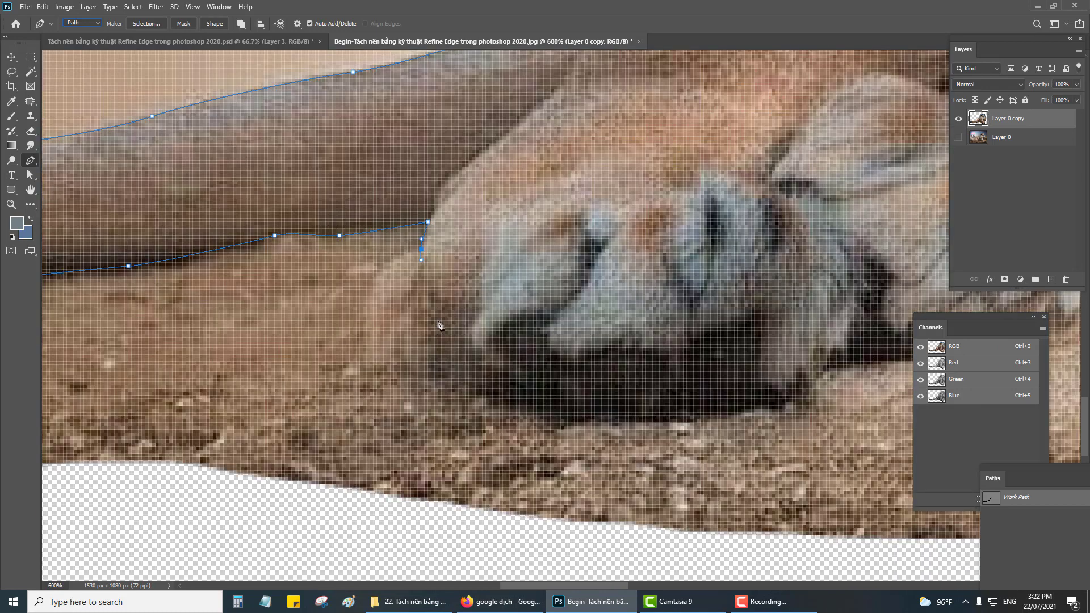
left_click(506, 365)
left_click(582, 365)
- Trace the path around the paw's toe
left_click(670, 358)
left_click(755, 314)
left_click(766, 344)
left_click(786, 392)
left_click_drag(786, 392, 443, 349)
left_click(487, 309)
- Undo the misplaced paw points and redraw the curve beneath the paw
scroll(494, 343, "down", 2)
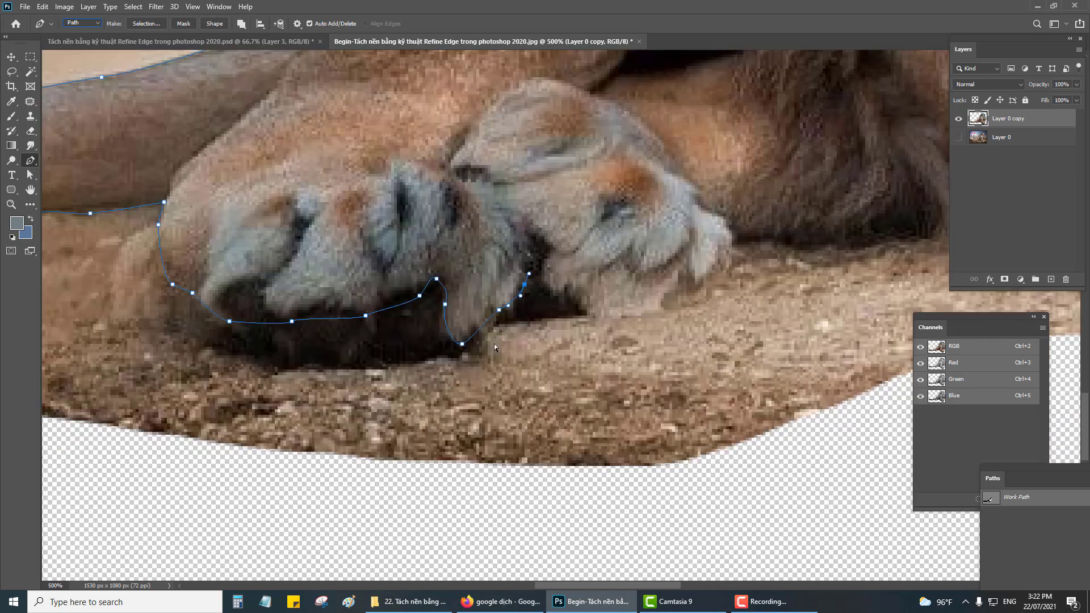
scroll(601, 305, "down", 2)
scroll(593, 308, "up", 2)
key("ctrl+z")
key("ctrl+z")
key("ctrl+z")
key("ctrl+z")
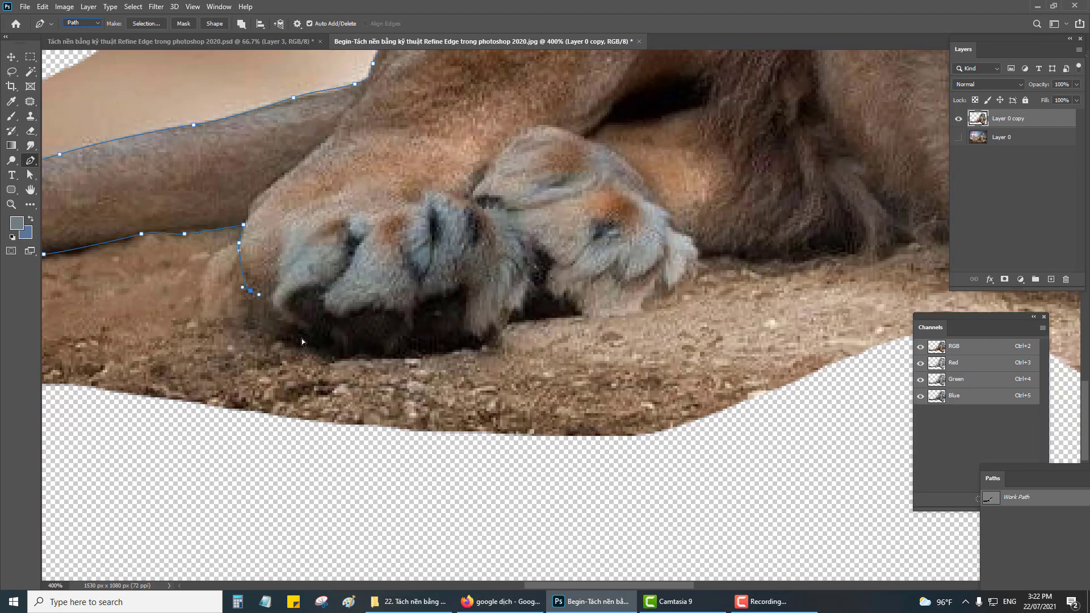
key("ctrl+z")
key("ctrl+z")
key("ctrl+z")
left_click(251, 284)
left_click(312, 336)
left_click(403, 343)
left_click_drag(483, 336, 532, 297)
- Extend the path along the ground edge past the paw
left_click(546, 268)
left_click(648, 293)
left_click(703, 250)
left_click_drag(736, 226, 306, 280)
left_click(327, 306)
left_click(450, 306)
left_click_drag(486, 295, 503, 299)
left_click(596, 315)
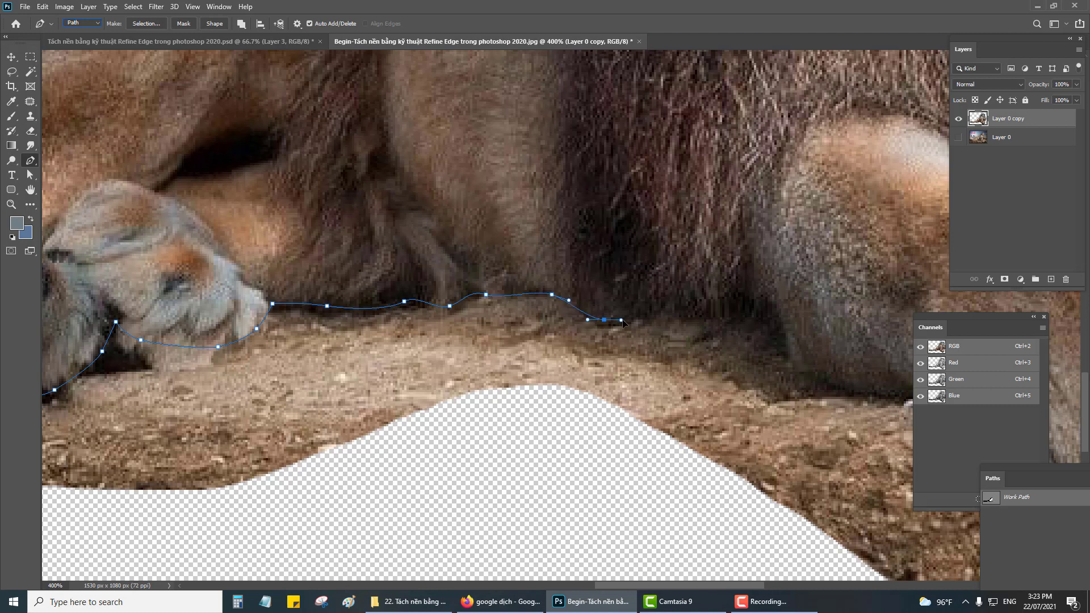
left_click_drag(761, 340, 783, 340)
mouse_move(886, 382)
left_mouse_down()
mouse_move(502, 360)
mouse_move(351, 173)
left_mouse_up()
- Continue the path with anchors along the paw's underside
left_click(337, 156)
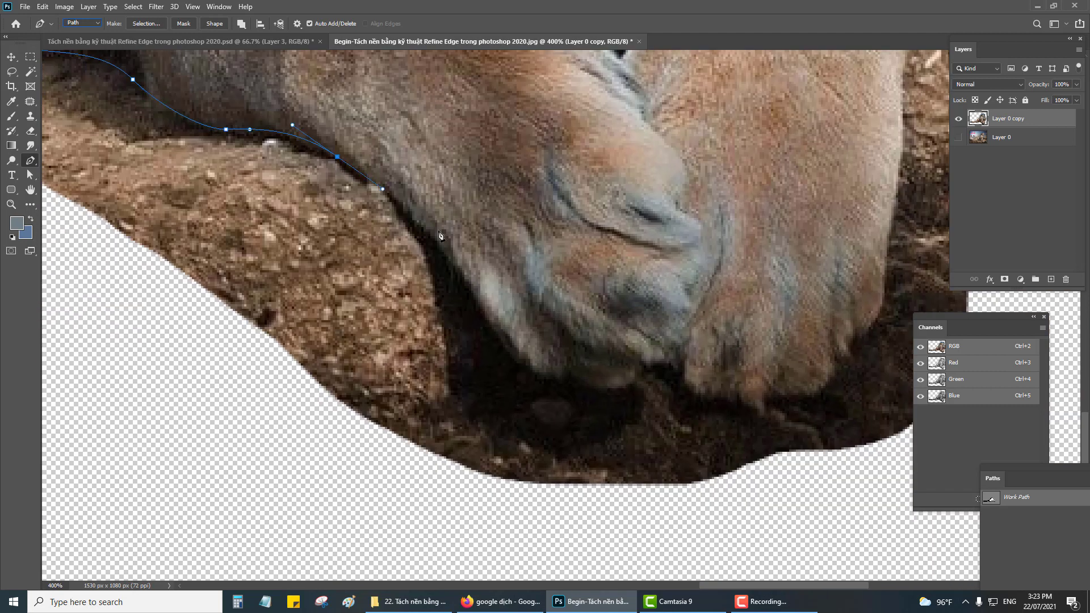
left_click(462, 273)
left_click(530, 368)
left_click_drag(614, 387, 628, 386)
left_click_drag(634, 368, 638, 362)
key("ctrl+minus")
mouse_move(452, 381)
left_mouse_down()
mouse_move(318, 190)
mouse_move(398, 398)
left_mouse_up()
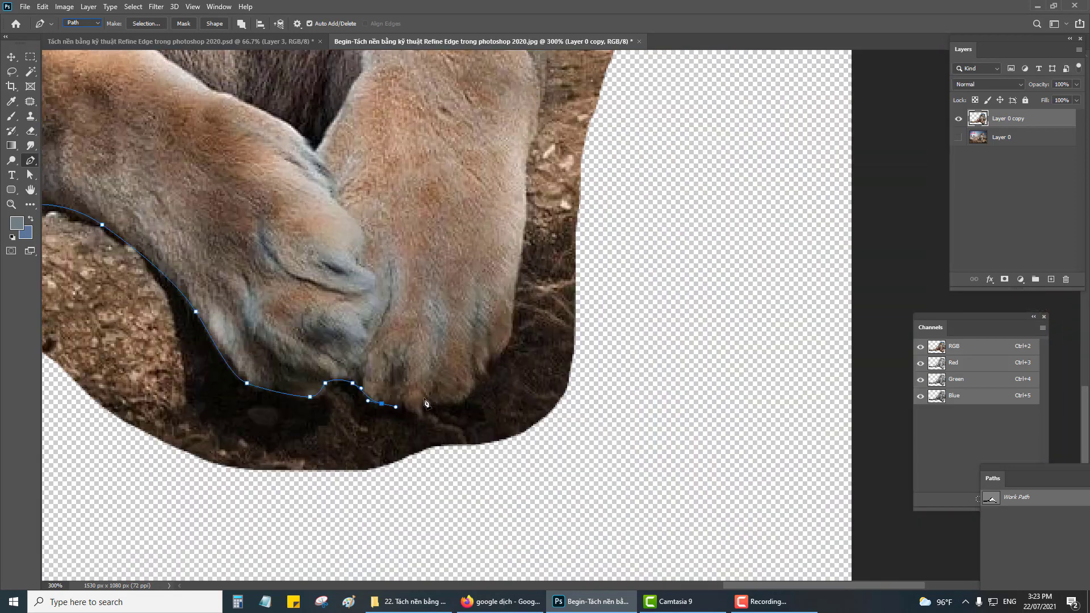
- Curve the path around the front paw and up the right foreleg to the mane
left_click(422, 405)
left_click(456, 402)
mouse_move(481, 370)
left_mouse_down()
mouse_move(524, 295)
mouse_move(526, 266)
left_mouse_up()
left_click(505, 346)
scroll(517, 285, "up", 5)
left_click(506, 437)
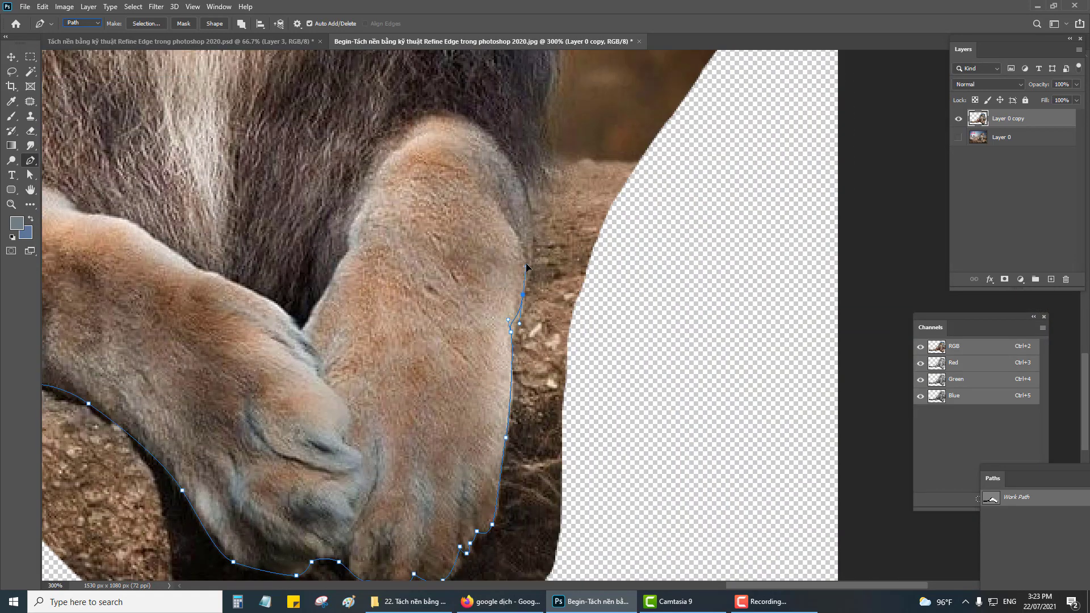
left_click_drag(511, 230, 500, 335)
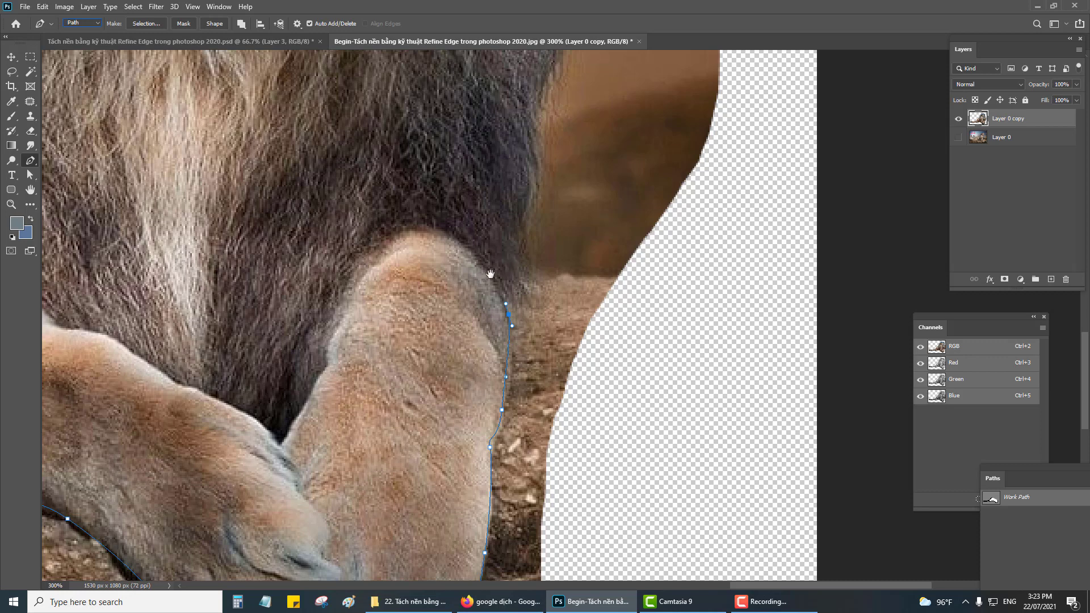
left_click_drag(491, 274, 462, 334)
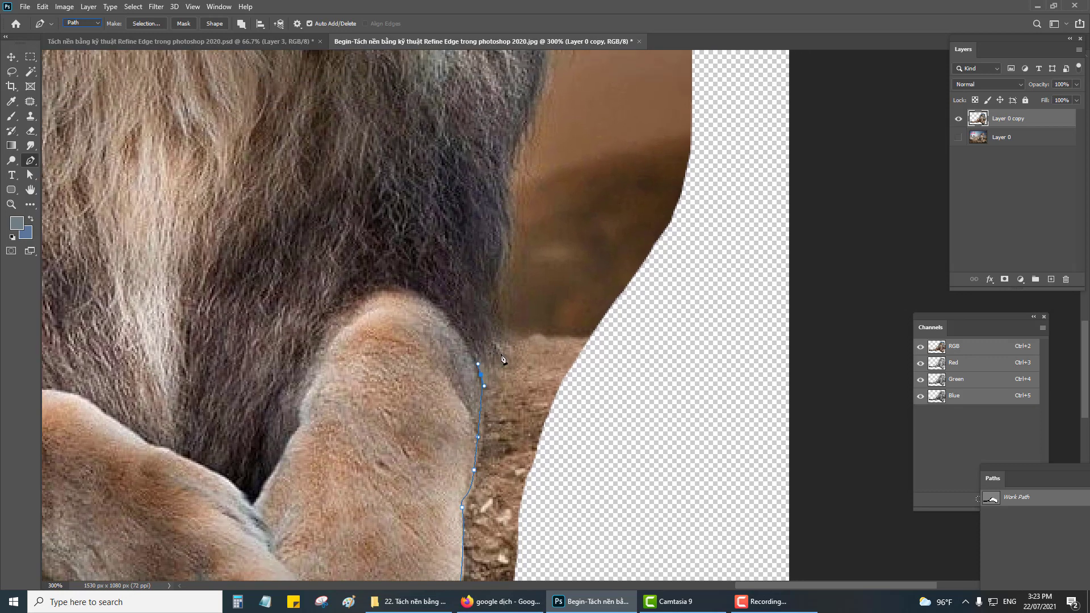
left_click(602, 328)
key("ctrl+minus")
key("ctrl+minus")
key("ctrl+minus")
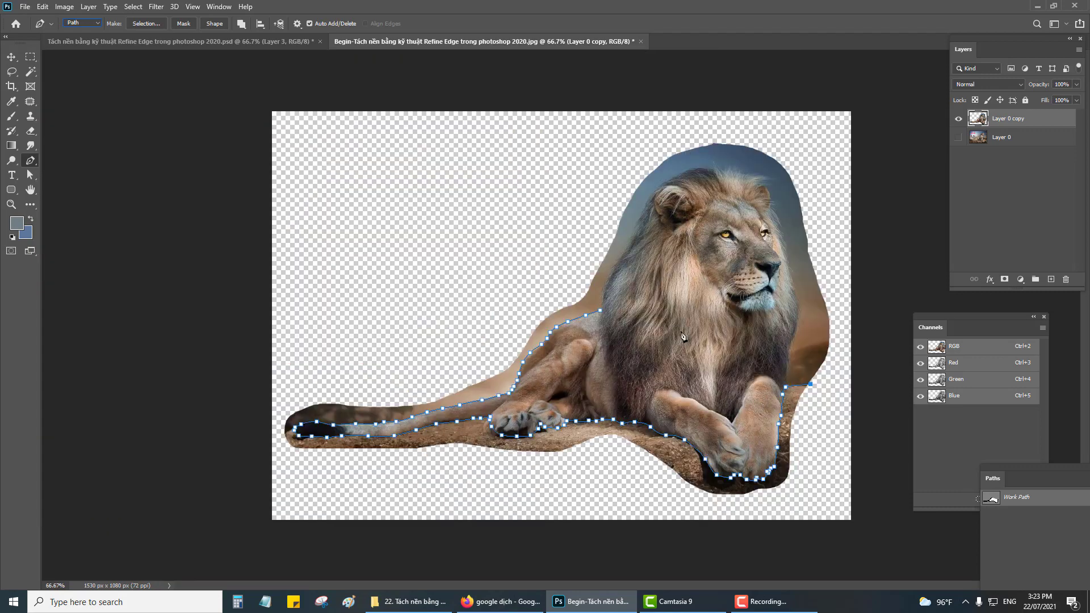
- Loop the path below the image edge and left of the tail, ending on the lion's back
key("ctrl+plus")
left_click(776, 439)
left_click(702, 519)
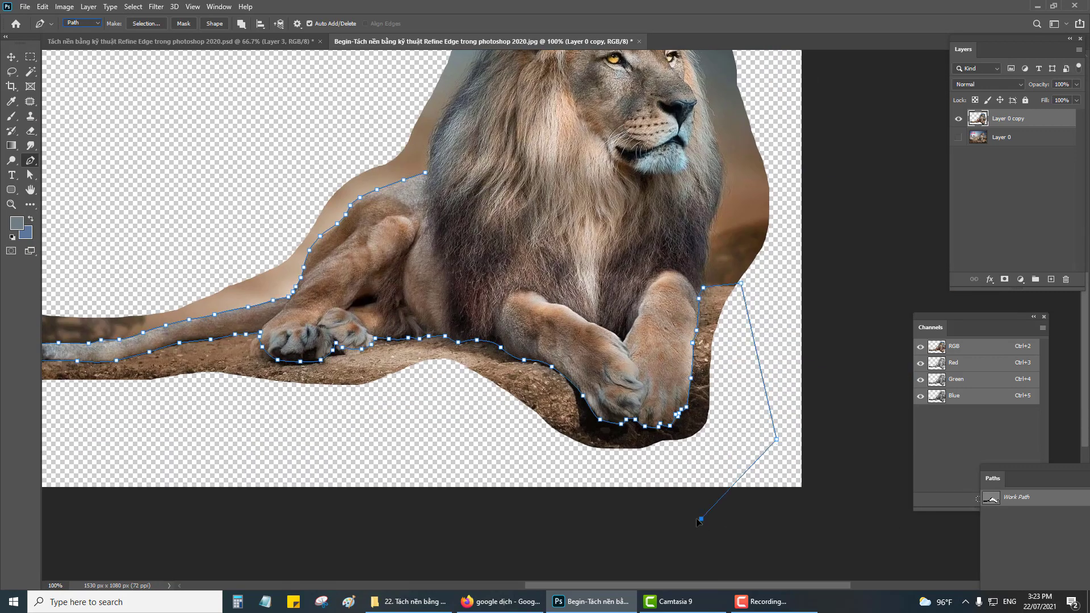
left_click(494, 483)
left_click_drag(319, 475, 609, 386)
left_click(318, 398)
left_click_drag(178, 335, 177, 306)
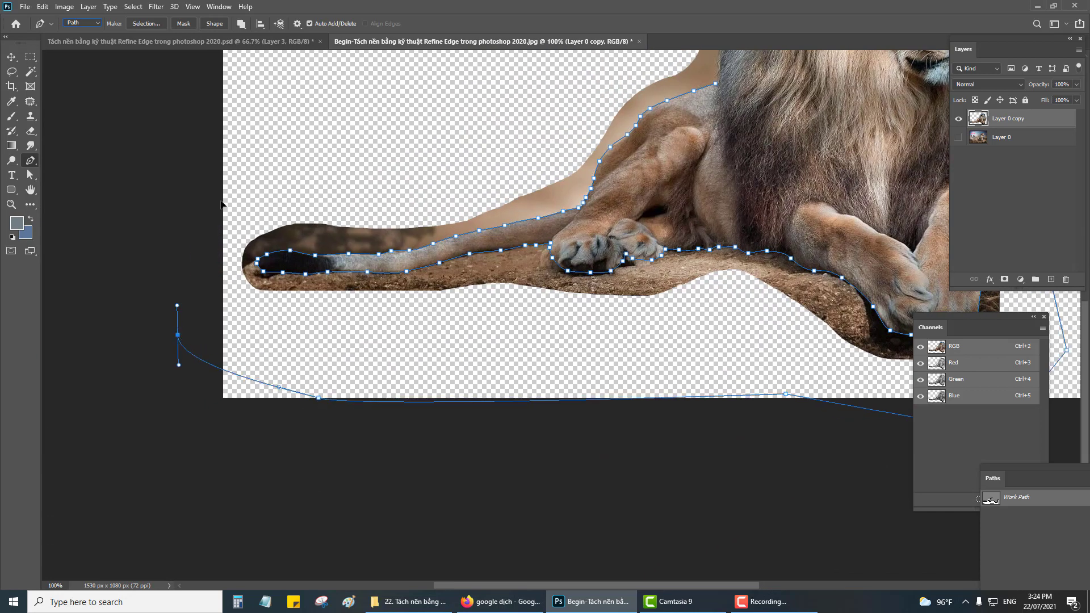
left_click_drag(506, 128, 382, 261)
left_click_drag(65, 347, 511, 138)
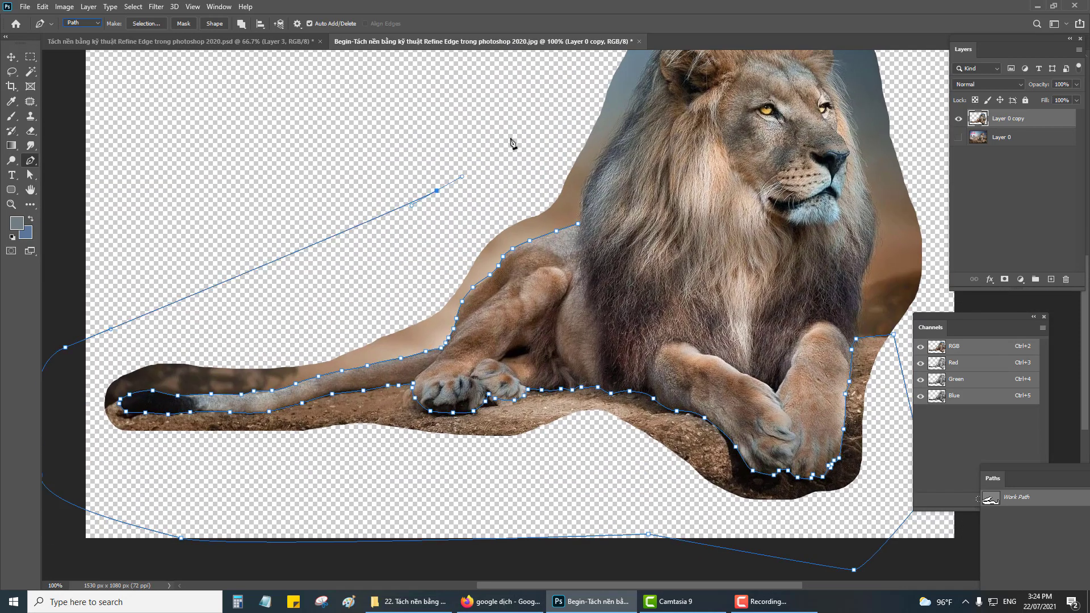
left_click(561, 196)
- Load the lion path as a selection and feather it by 0.2 pixels
key("ctrl+Return")
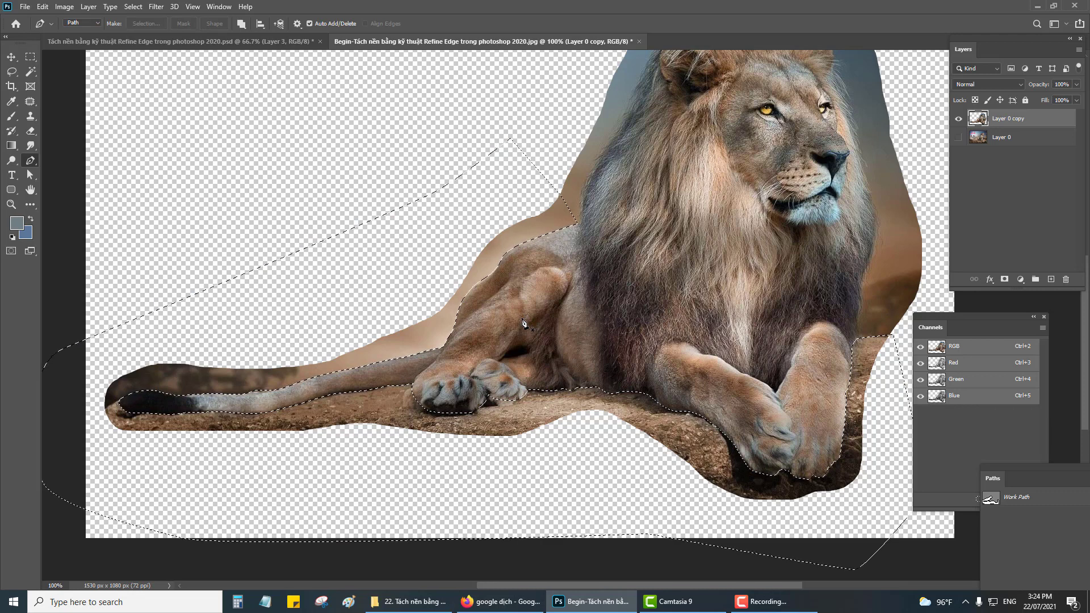
left_click(133, 6)
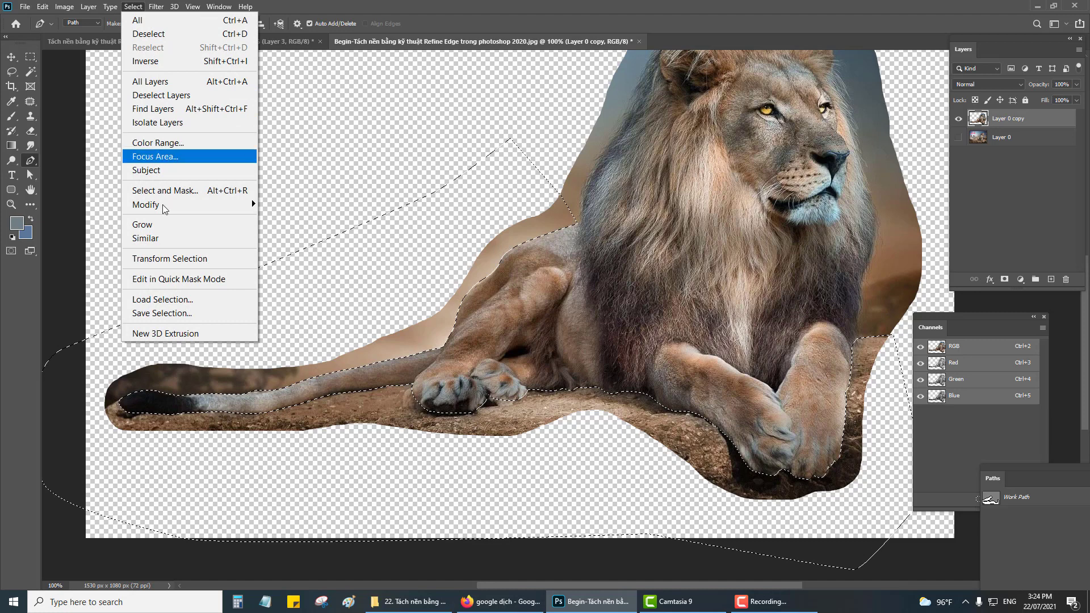
mouse_move(145, 205)
left_click(295, 260)
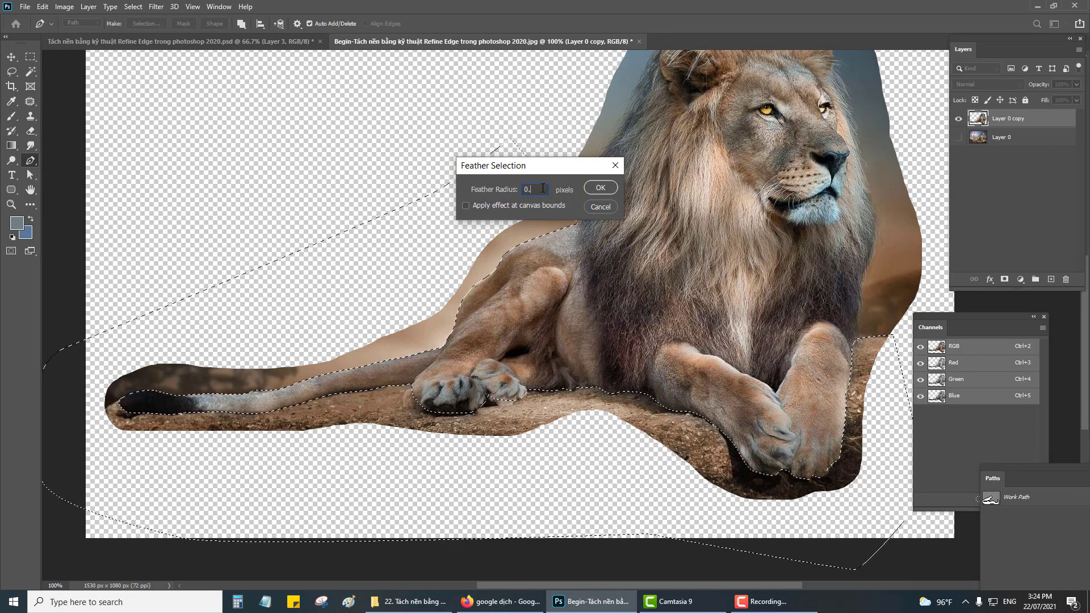
type("0.2")
left_click(608, 190)
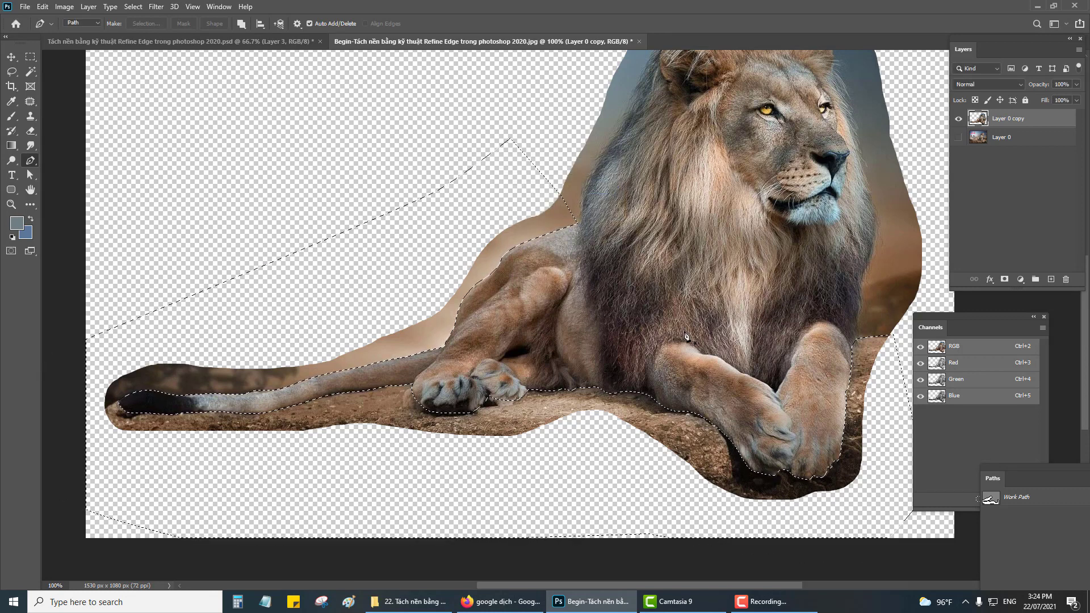
- Delete the selected background, deselect, and start checking the cut edges
key("Delete")
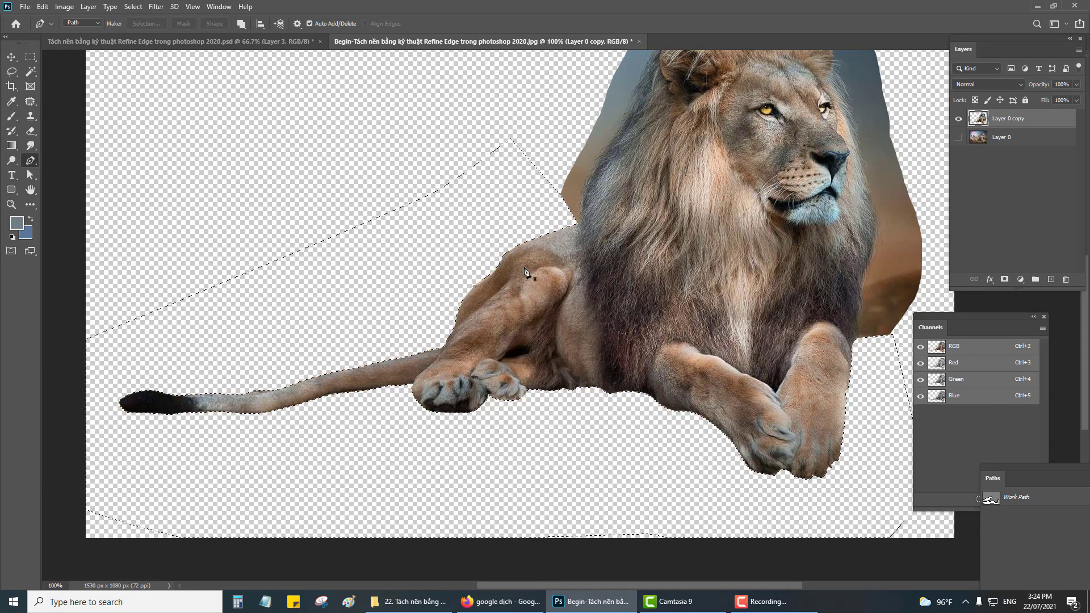
key("ctrl+d")
left_click_drag(548, 284, 485, 259)
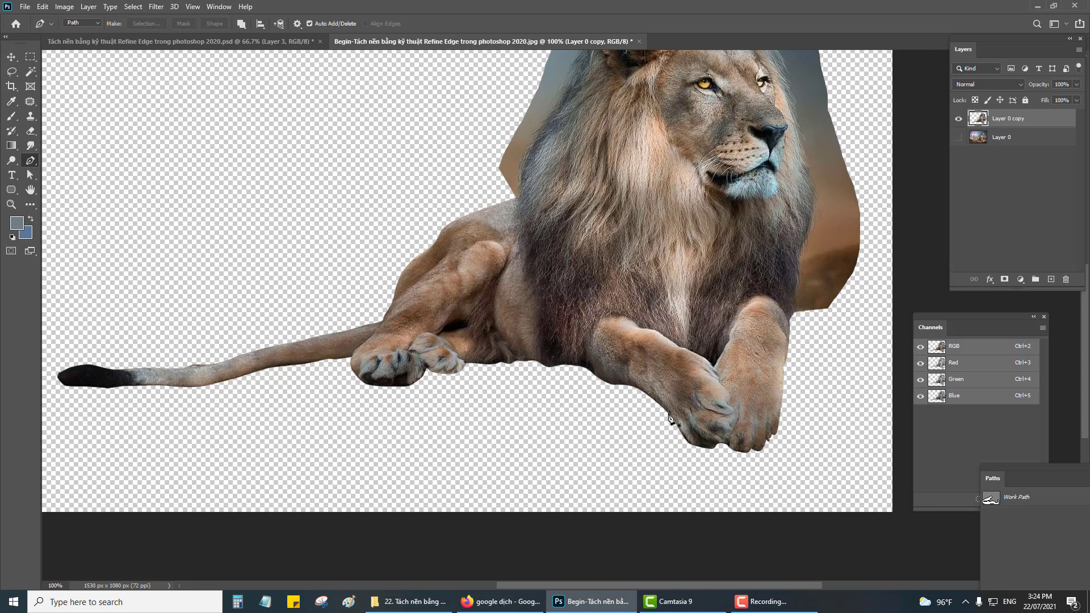
left_click_drag(588, 293, 570, 350)
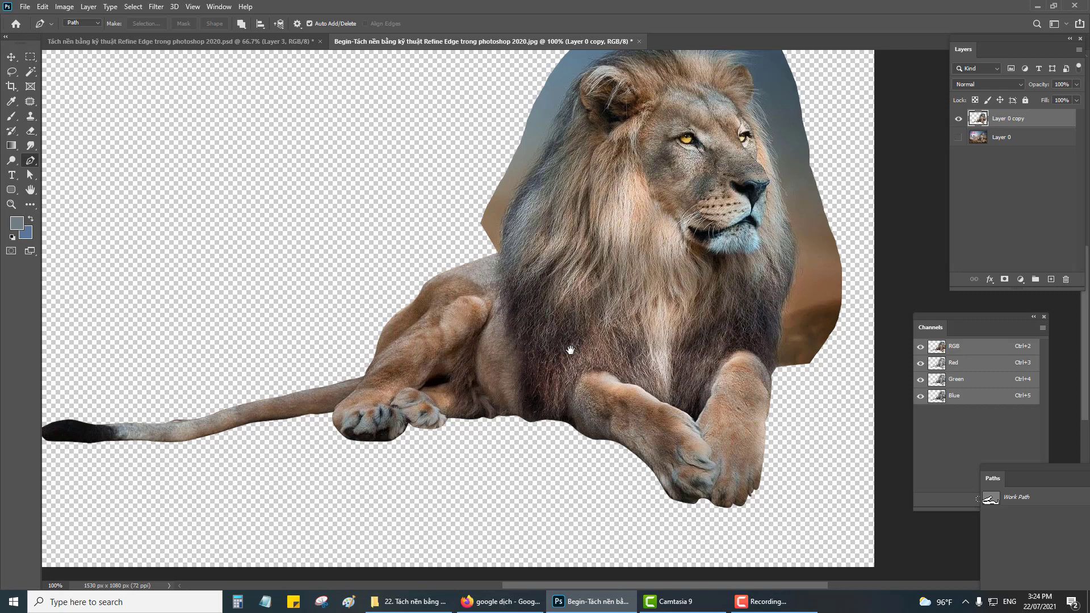
- Inspect the chest, paw and head edges up close, then fit the whole image in view
scroll(557, 332, "up", 1)
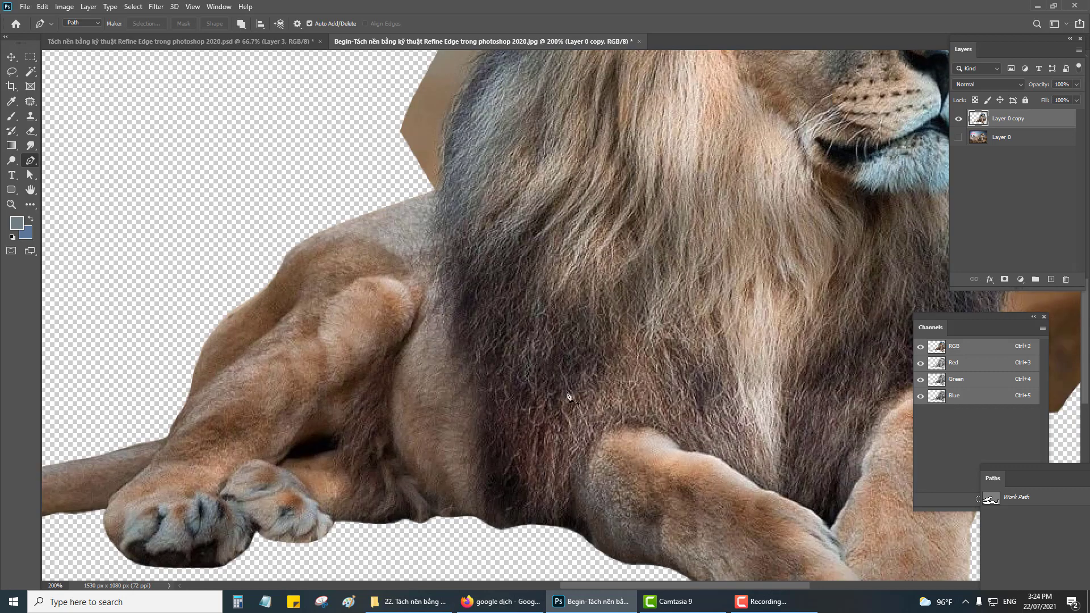
left_click_drag(642, 339, 597, 385)
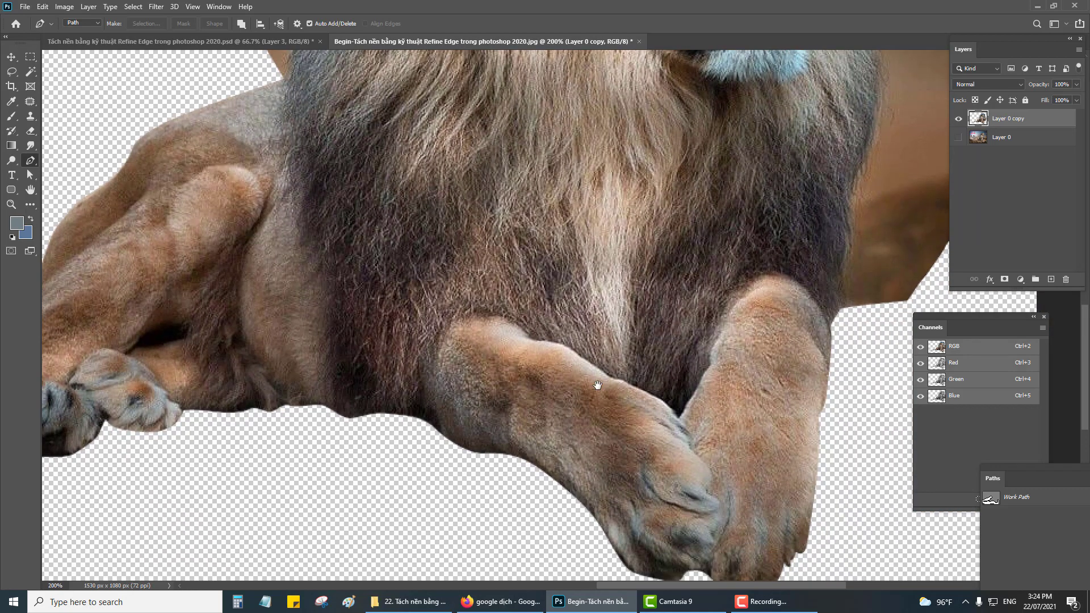
scroll(597, 386, "down", 1)
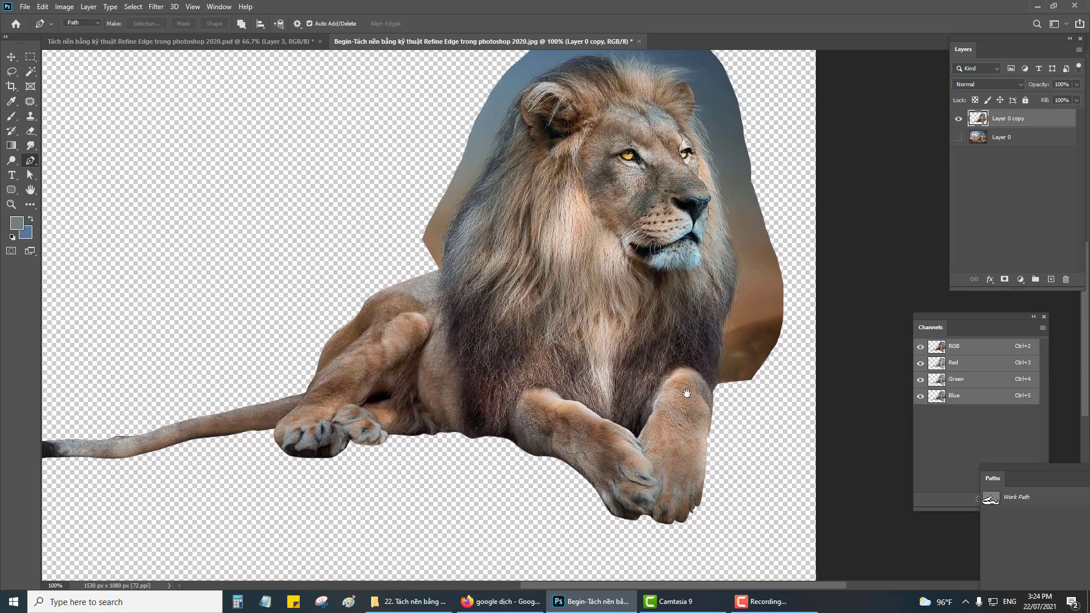
left_click_drag(598, 386, 614, 462)
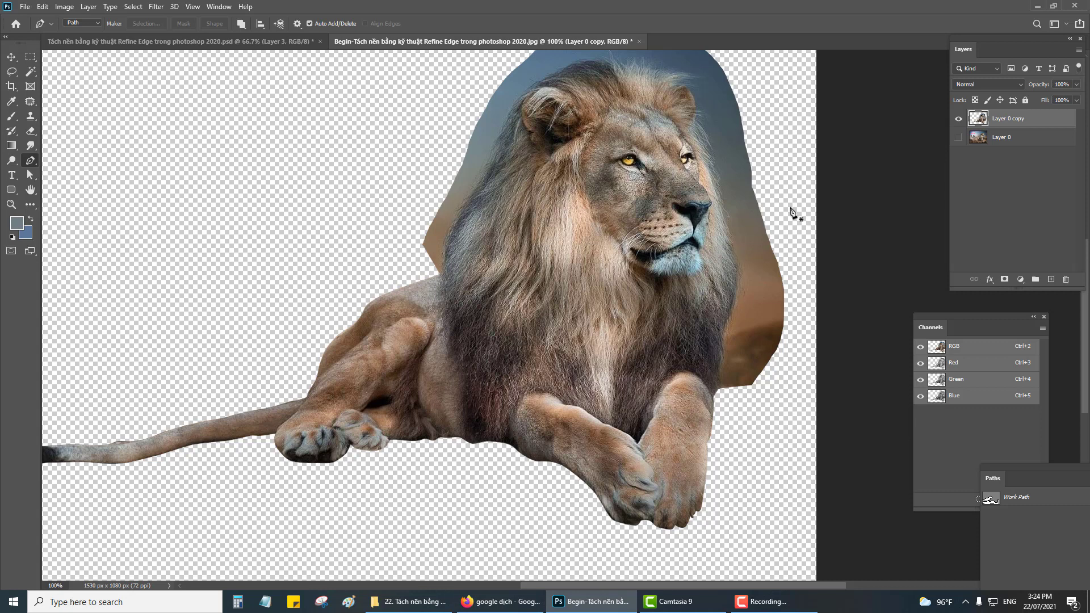
left_click_drag(662, 234, 595, 276)
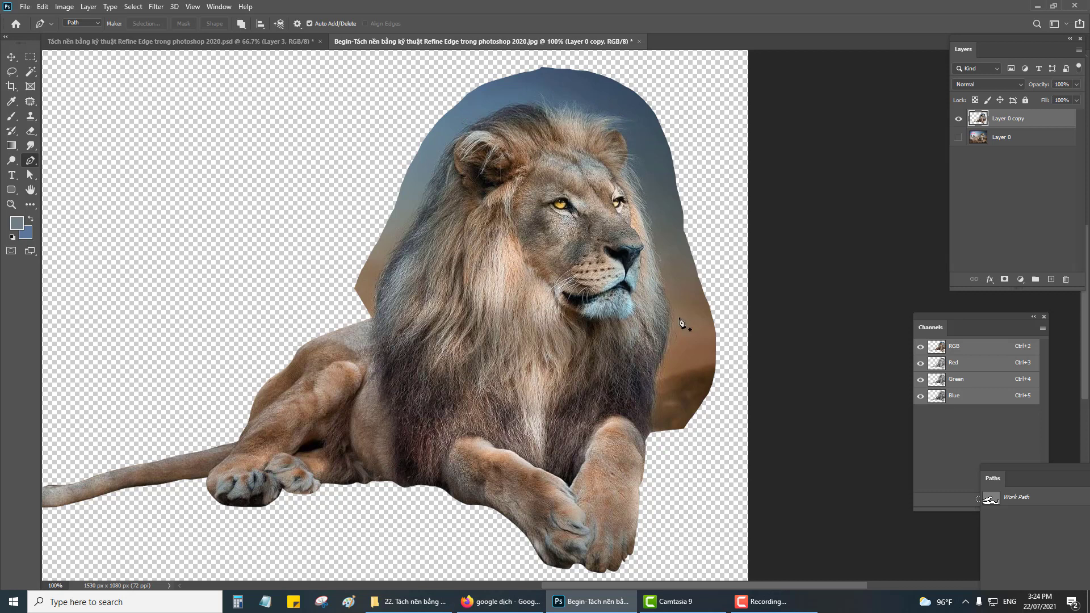
left_click_drag(489, 392, 550, 346)
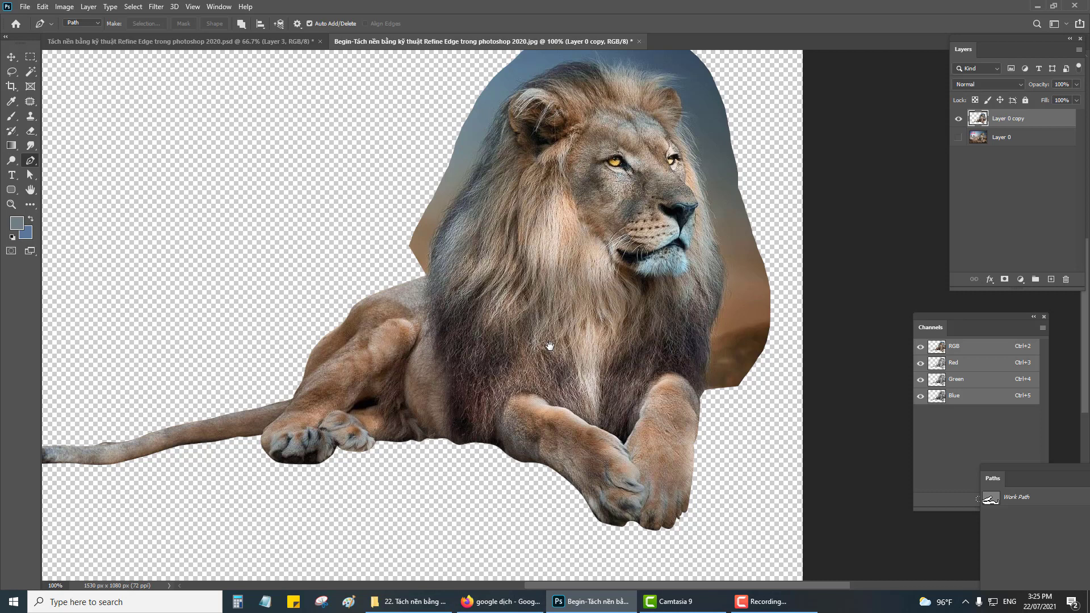
left_click_drag(562, 341, 607, 373)
key("ctrl+minus")
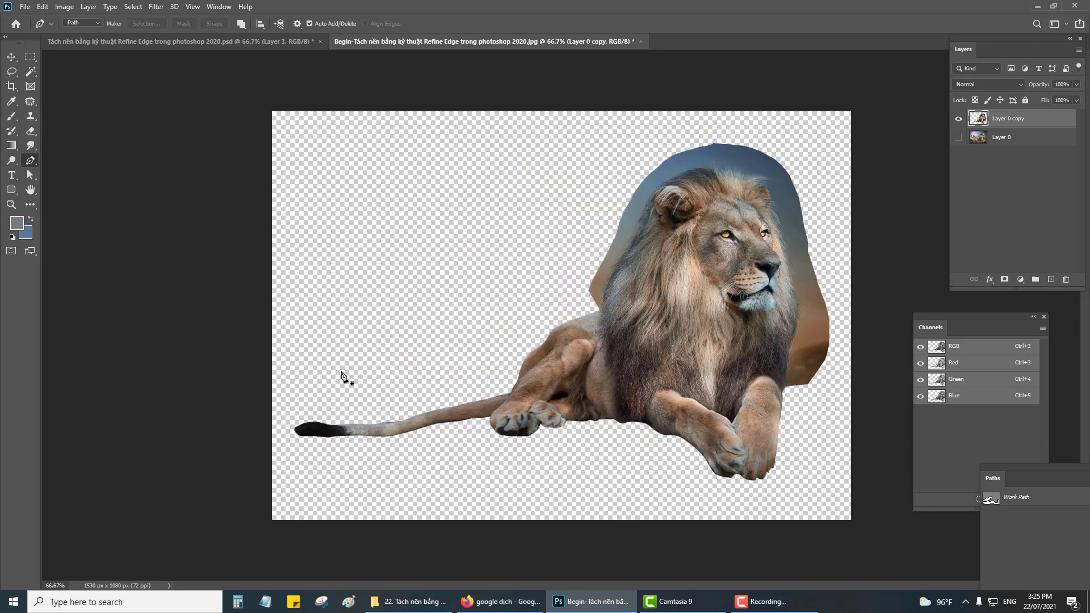
- Lasso-select the tail, hind paw and front legs
left_click(10, 73)
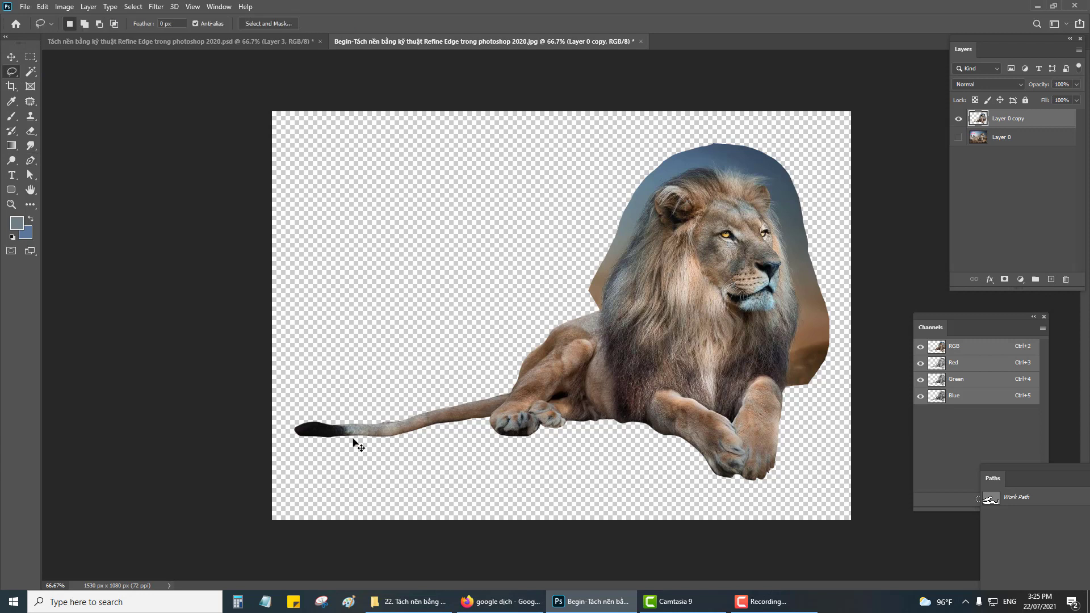
key("ctrl+plus")
left_click_drag(341, 453, 281, 324)
left_click_drag(135, 345, 218, 352)
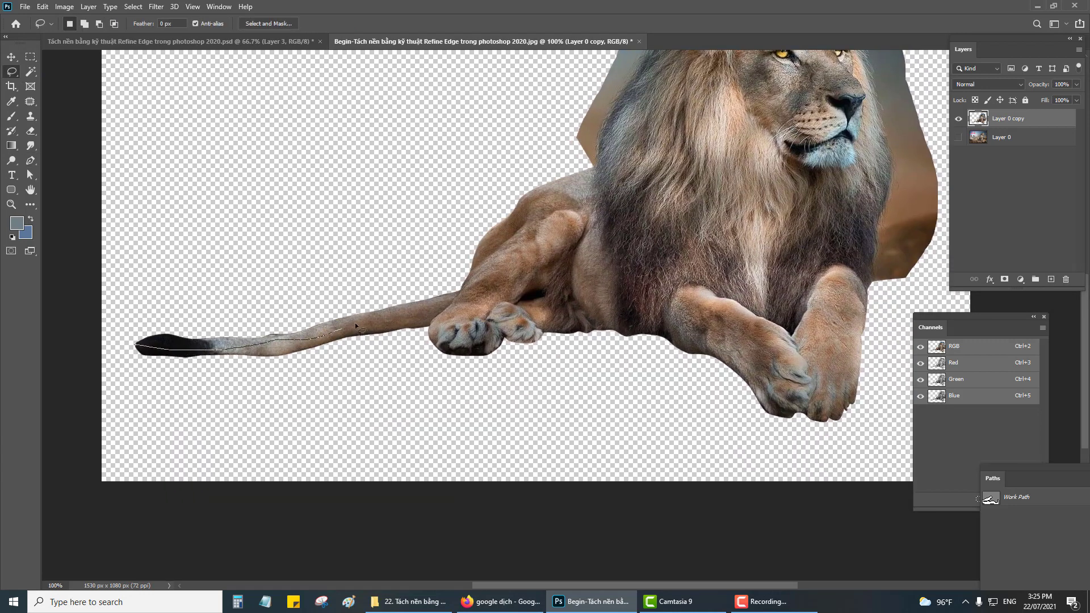
mouse_move(501, 310)
left_mouse_down()
mouse_move(620, 304)
mouse_move(850, 264)
mouse_move(878, 306)
mouse_move(878, 399)
mouse_move(564, 433)
mouse_move(236, 409)
mouse_move(136, 369)
mouse_move(130, 347)
left_mouse_up()
- Feather the selection by 3 pixels and copy it onto a new Layer 1
key("shift")
key("shift+F6")
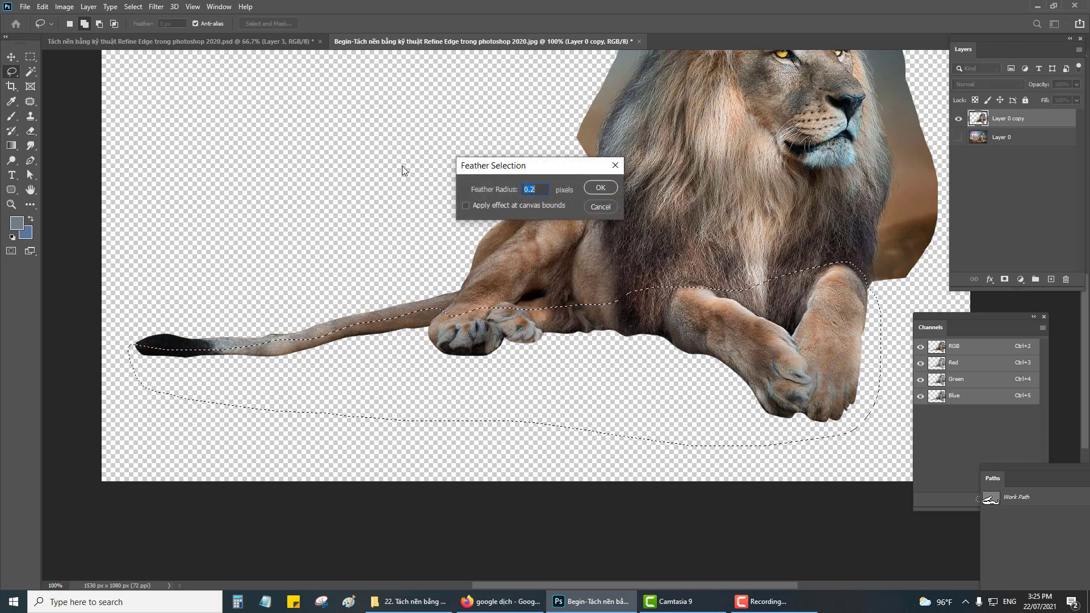
type("3")
left_click(599, 191)
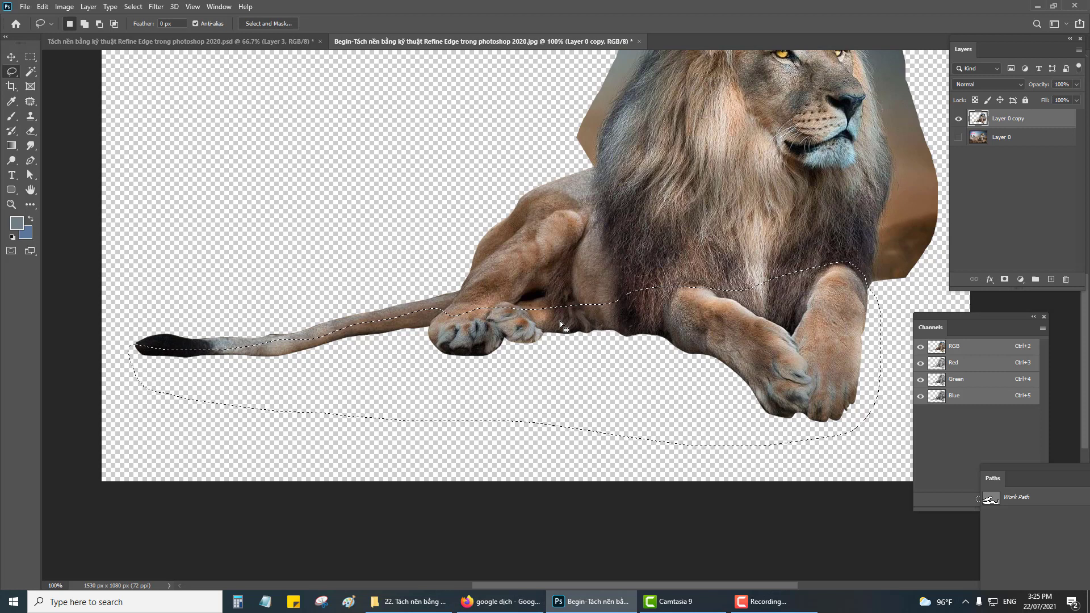
key("shift+F6")
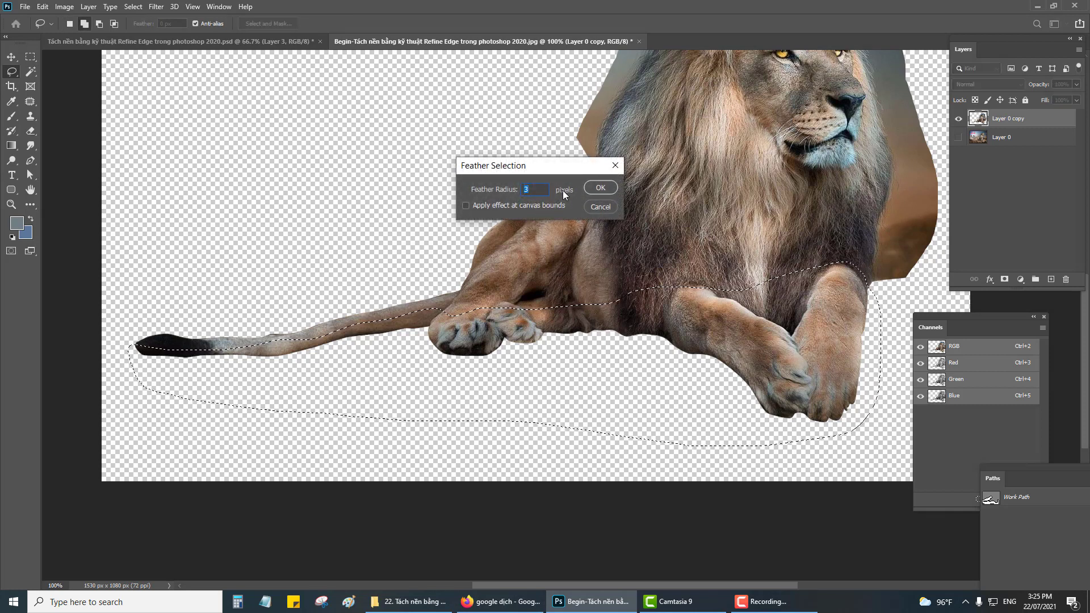
left_click(595, 188)
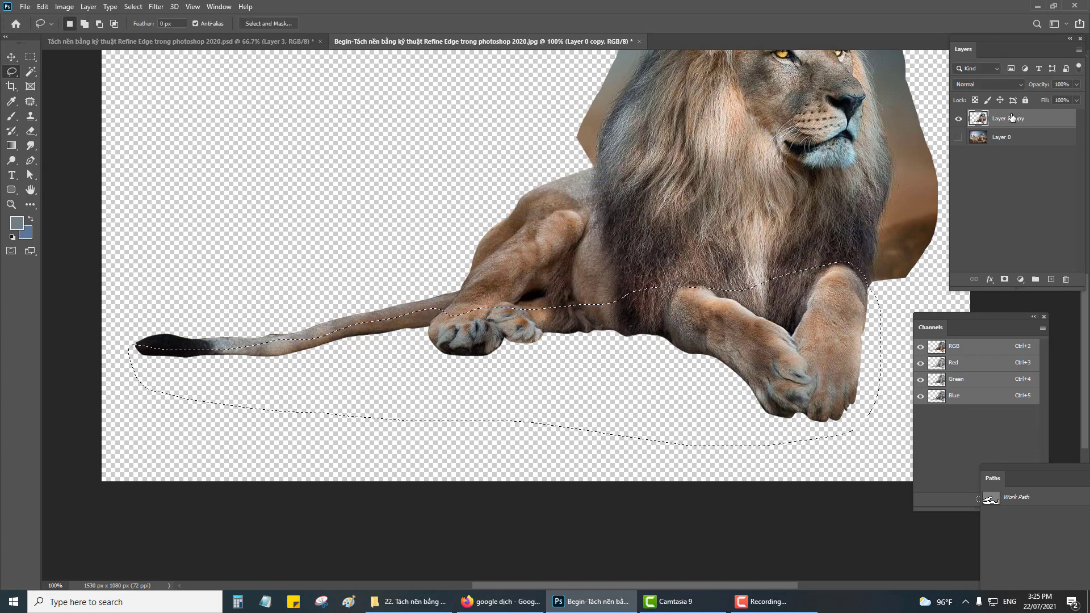
key("ctrl+j")
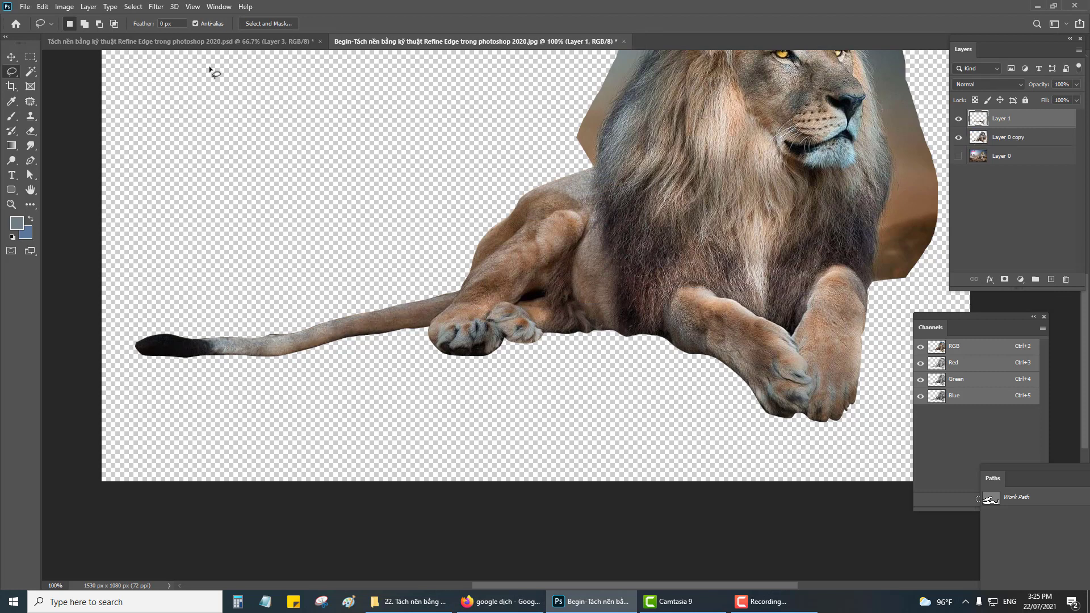
- Reset colours to default black and white and lock Layer 1's transparent pixels
left_click(155, 7)
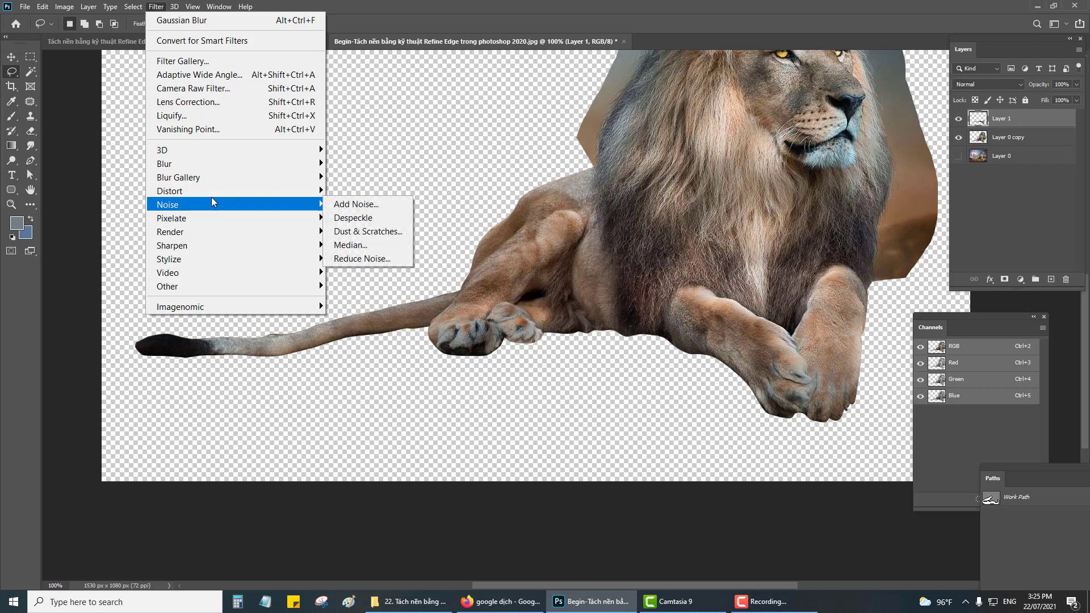
mouse_move(165, 164)
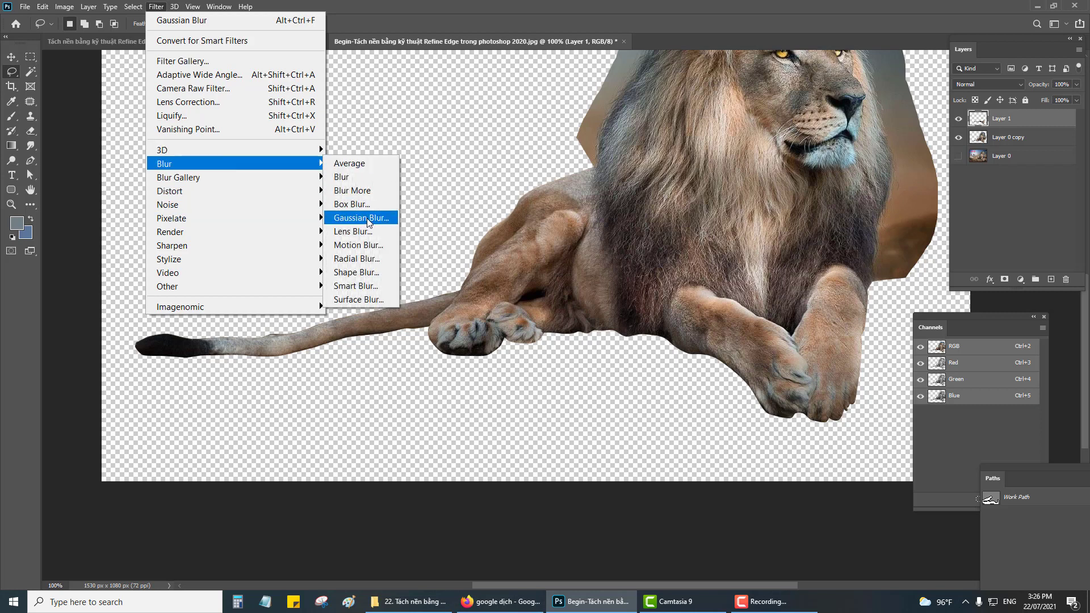
left_click(468, 1)
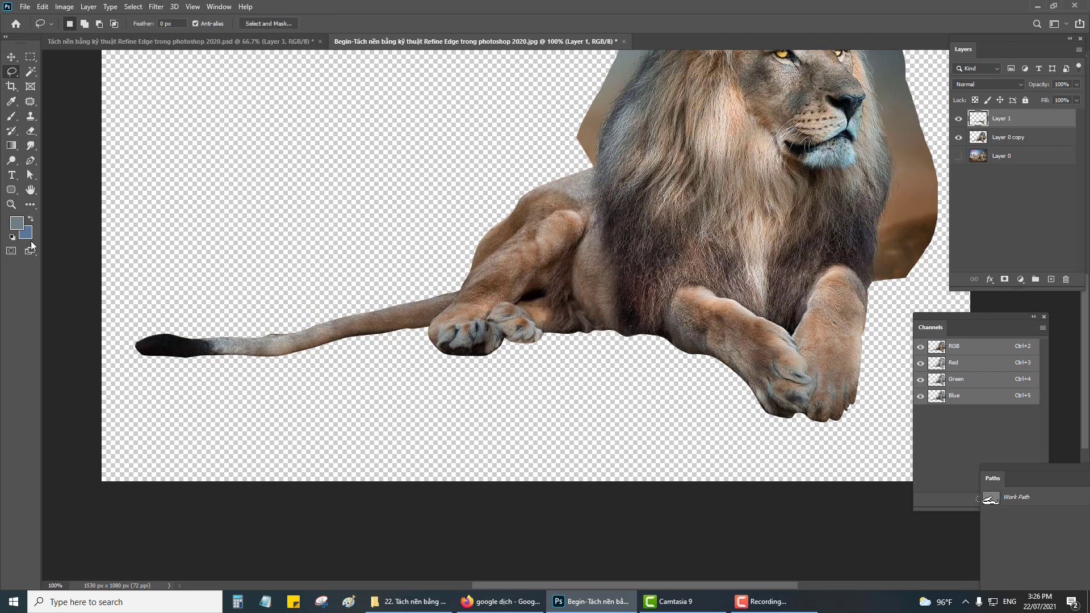
key("d")
left_click(976, 100)
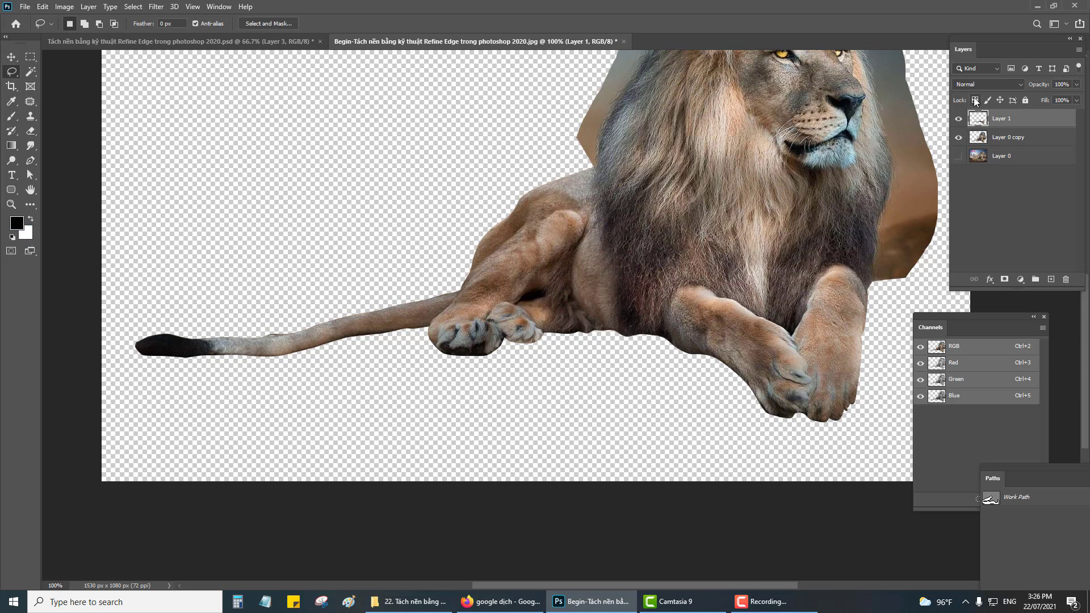
- Rename Layer 1 to 'Bpng do', fill it black, and move it below Layer 0 copy
double_click(999, 119)
type("Ban")
type("g fo")
key("Return")
key("alt+BackSpace")
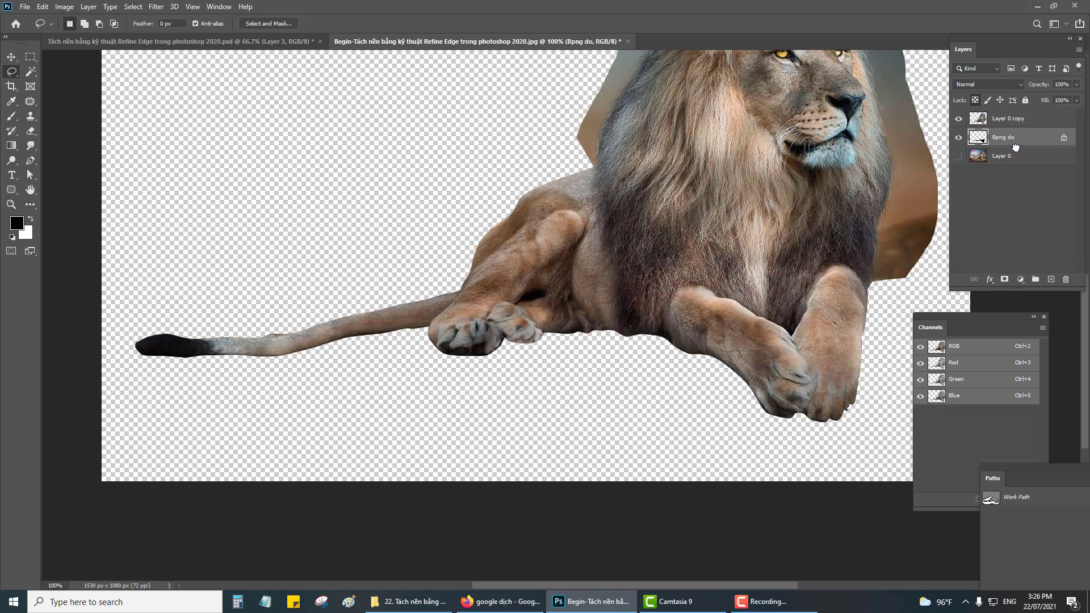
left_click_drag(1027, 126, 1016, 147)
- Nudge the black silhouette a few pixels to offset it as a shadow
left_click(11, 56)
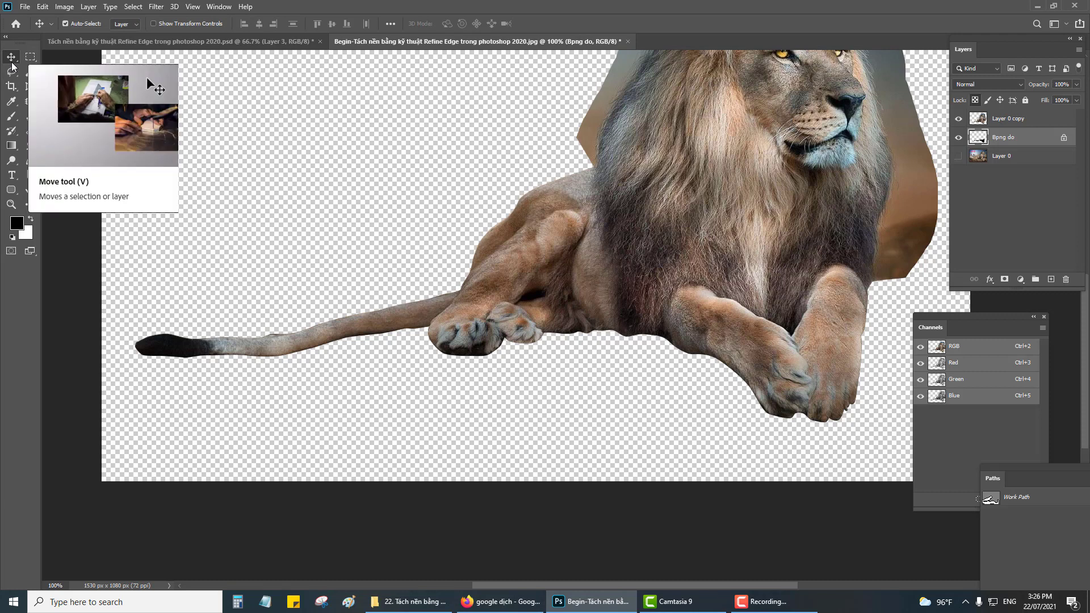
key("Down")
key("Down")
key("Down")
key("Down")
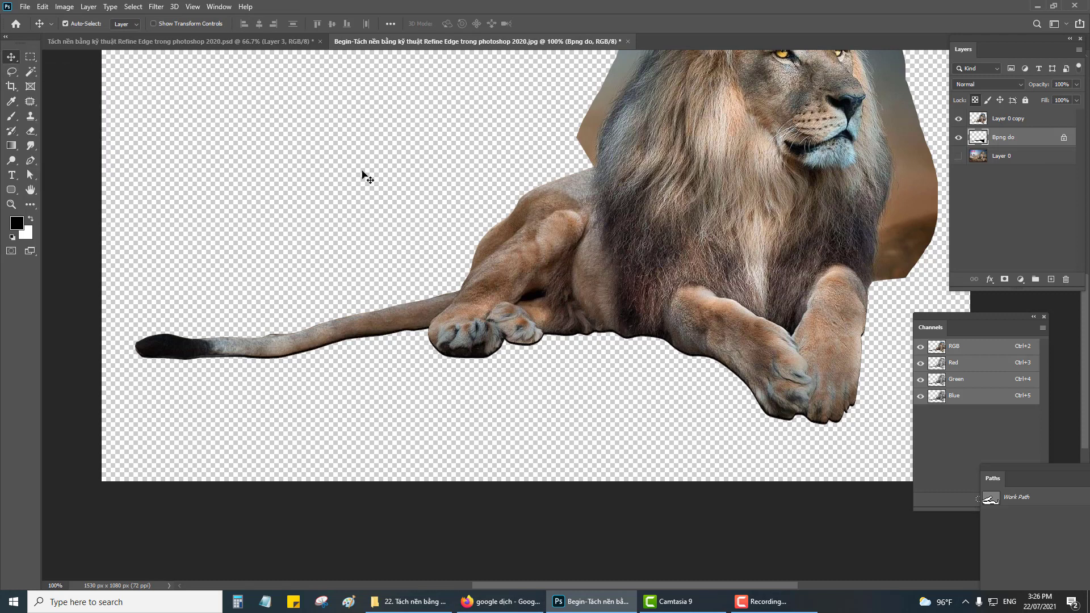
key("Right")
key("Up")
- Apply a Gaussian Blur of about 4 pixels radius to the silhouette
left_click(154, 6)
mouse_move(235, 163)
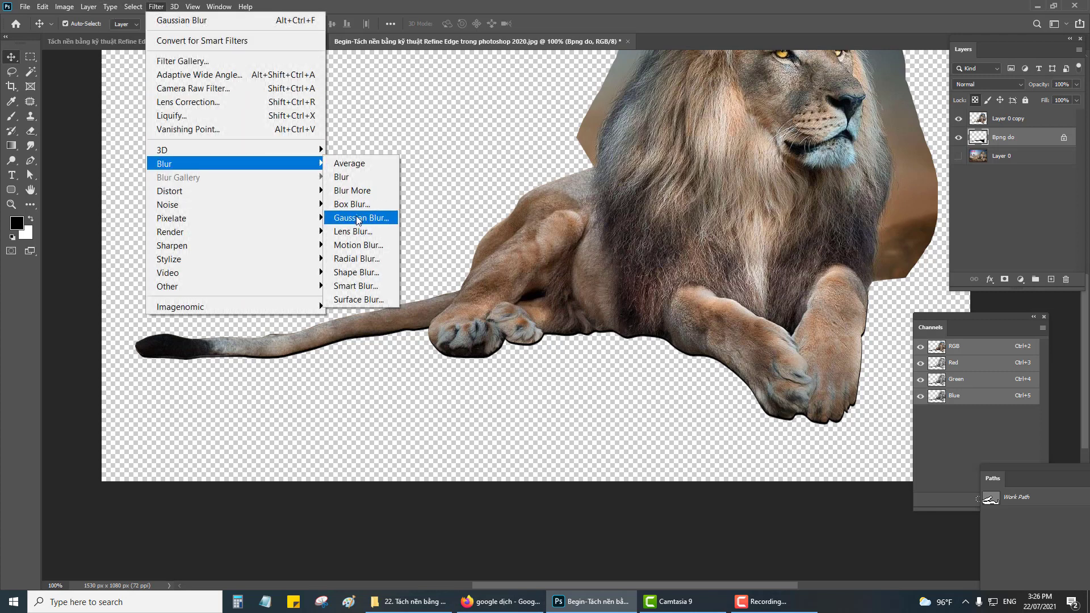
left_click(358, 218)
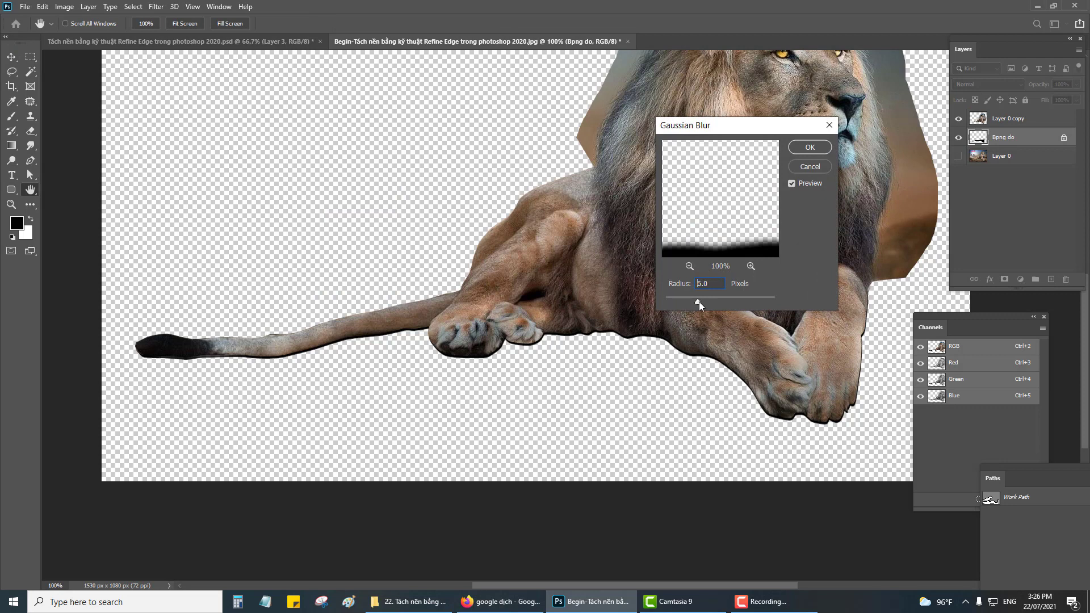
left_click(812, 167)
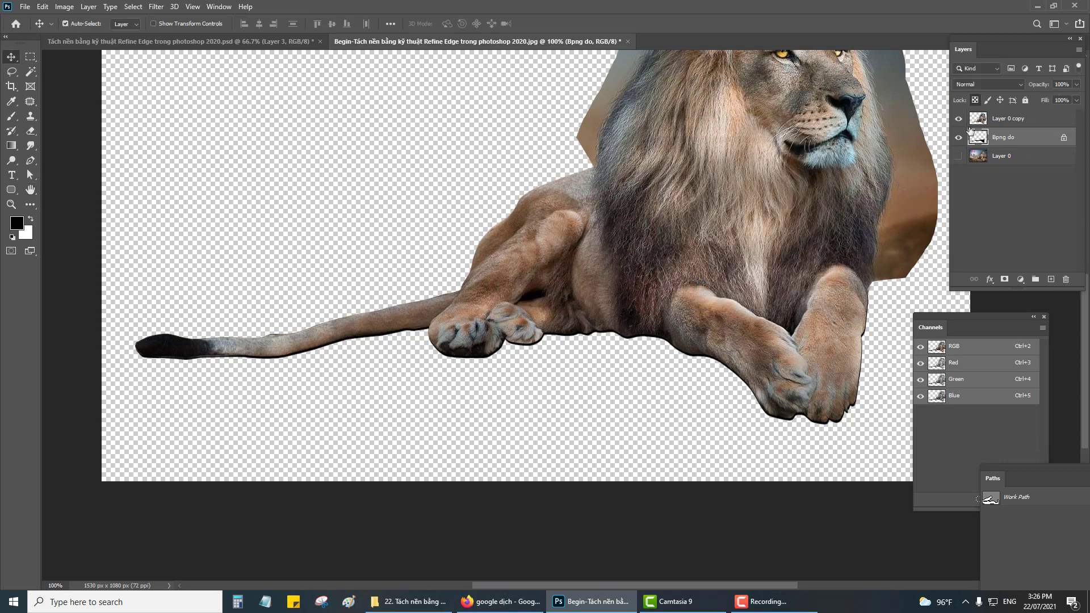
left_click(156, 7)
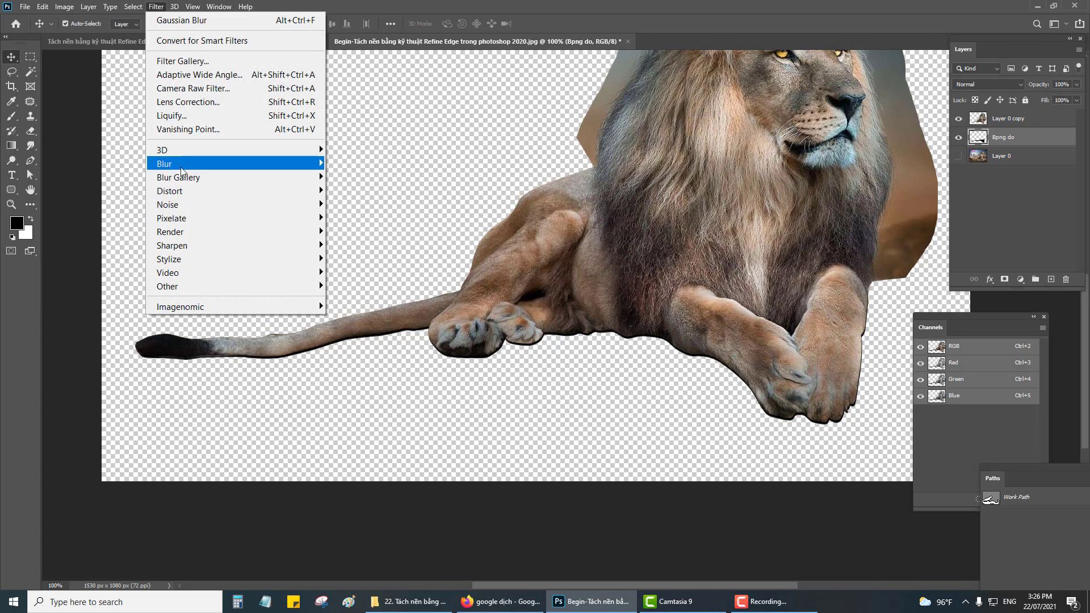
mouse_move(235, 163)
left_click(369, 218)
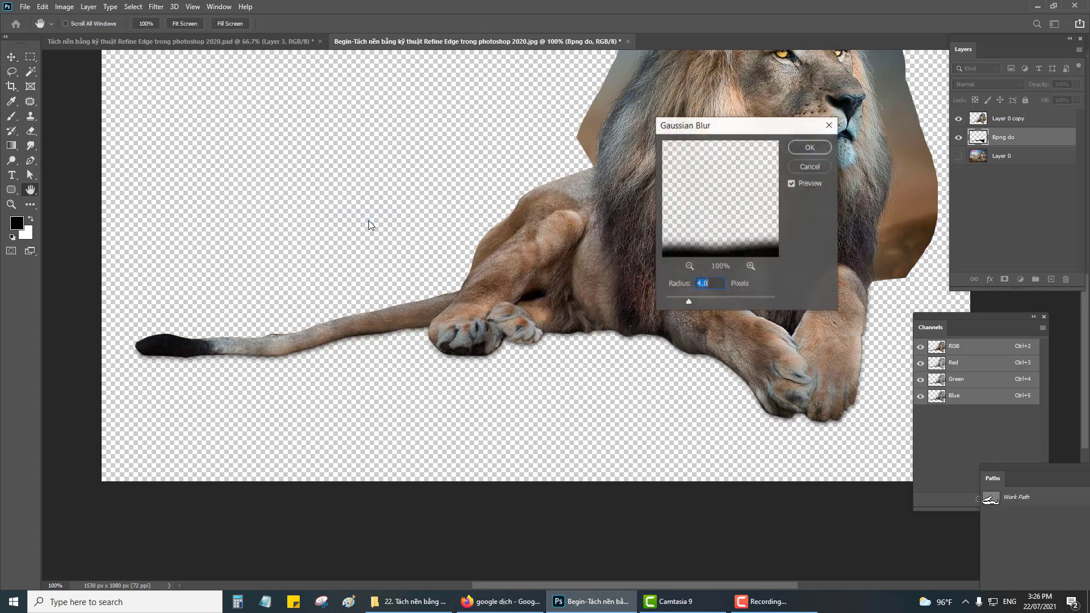
left_click_drag(687, 299, 702, 299)
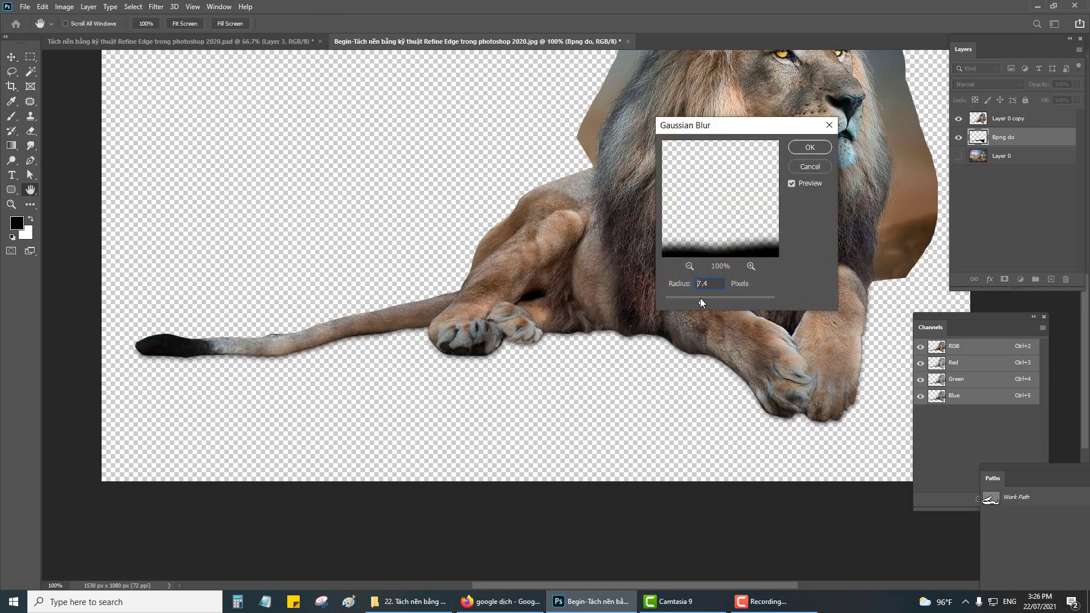
left_click_drag(738, 250, 742, 220)
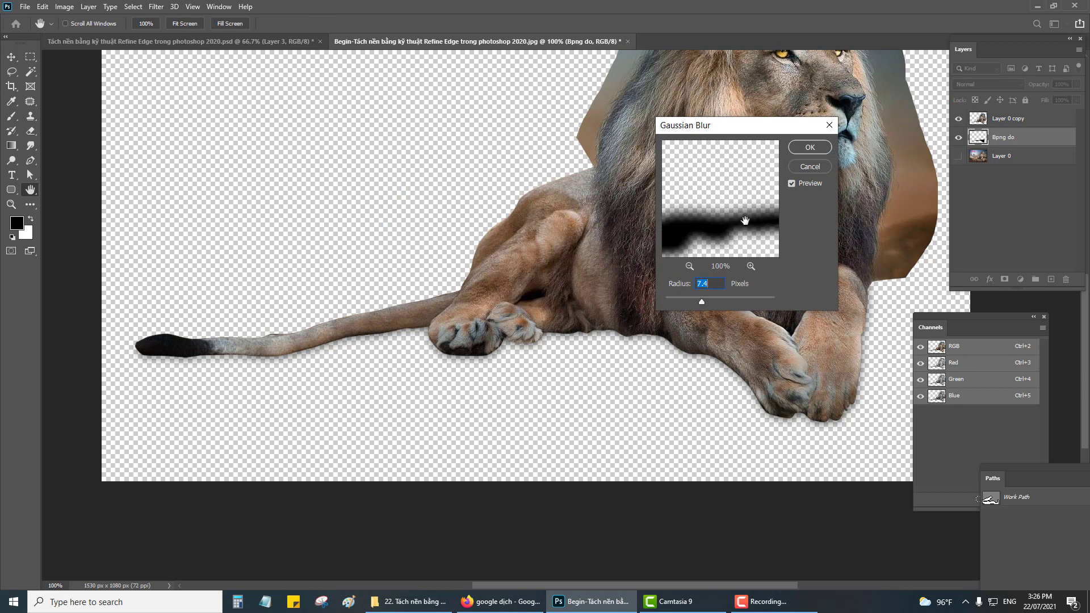
left_click_drag(690, 300, 691, 305)
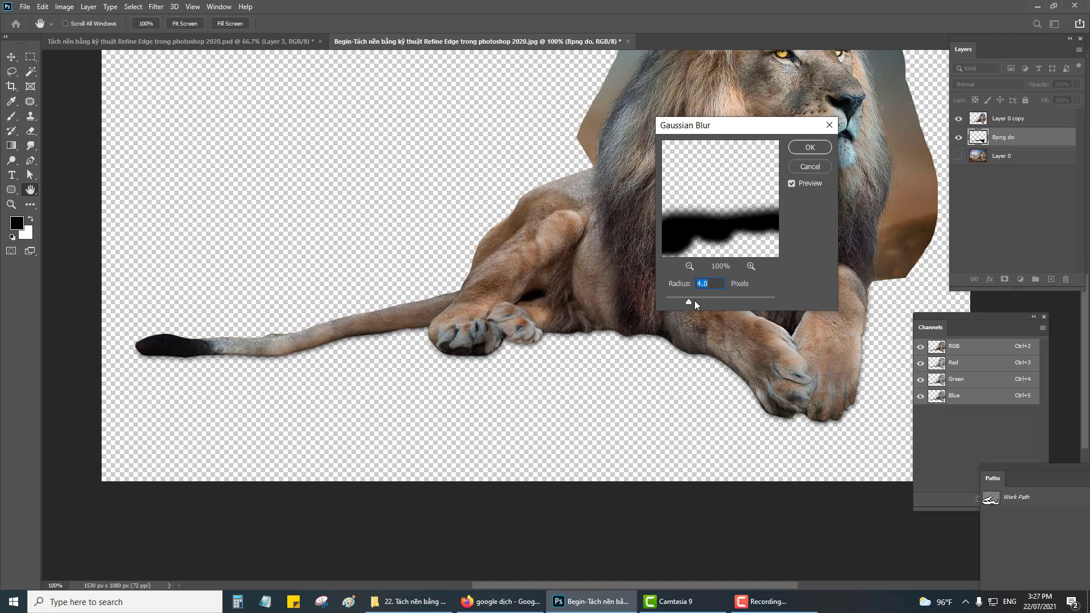
left_click(810, 147)
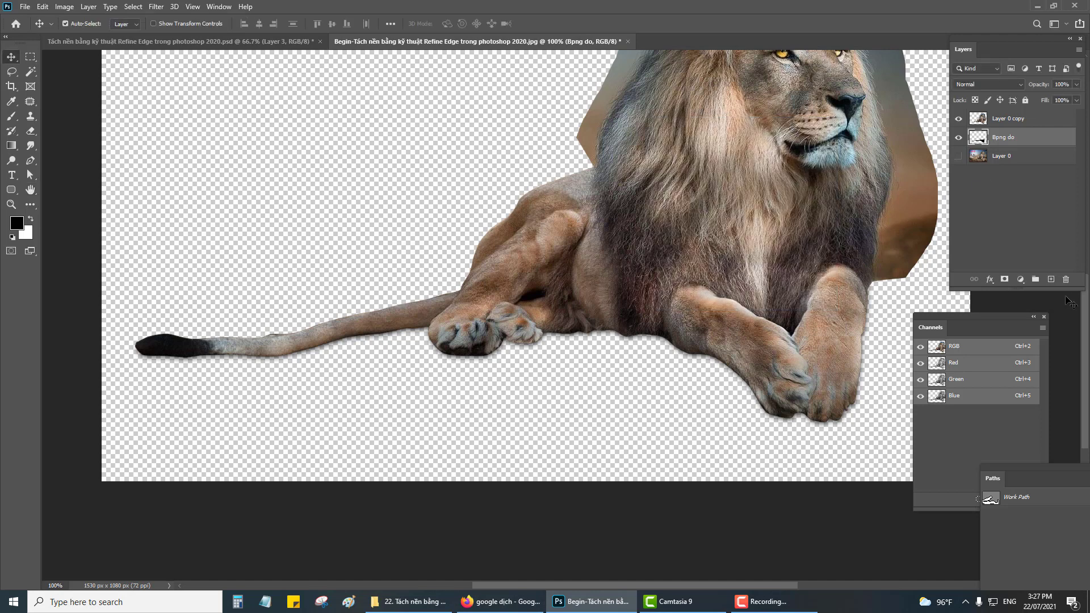
- Add a new layer named 'nen moi' directly below Bpng do
left_click(1051, 279)
left_click_drag(1003, 140, 997, 157)
double_click(997, 155)
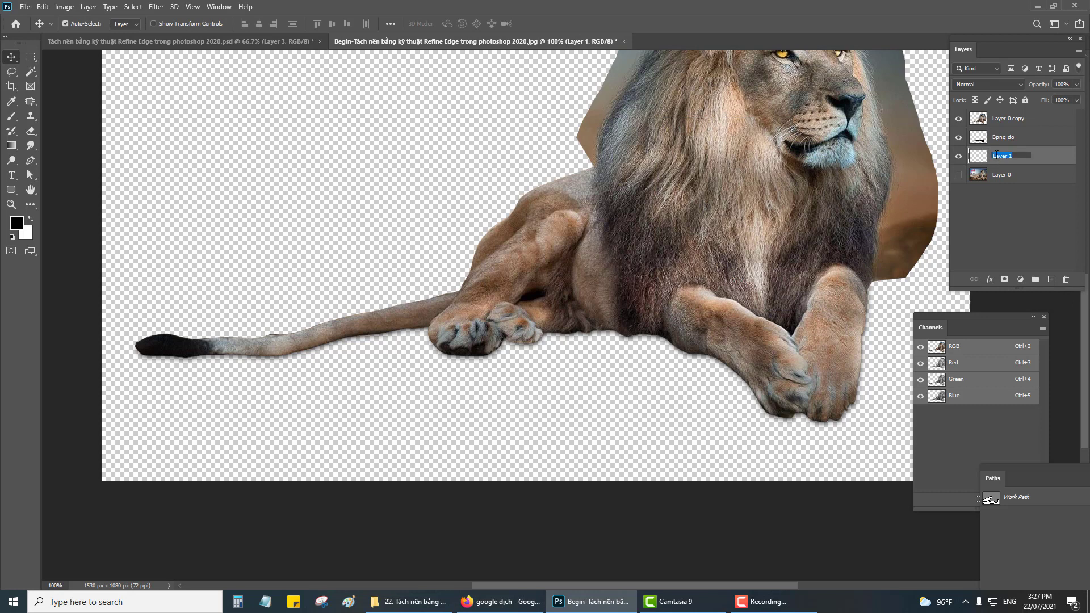
type("nen moi")
key("Return")
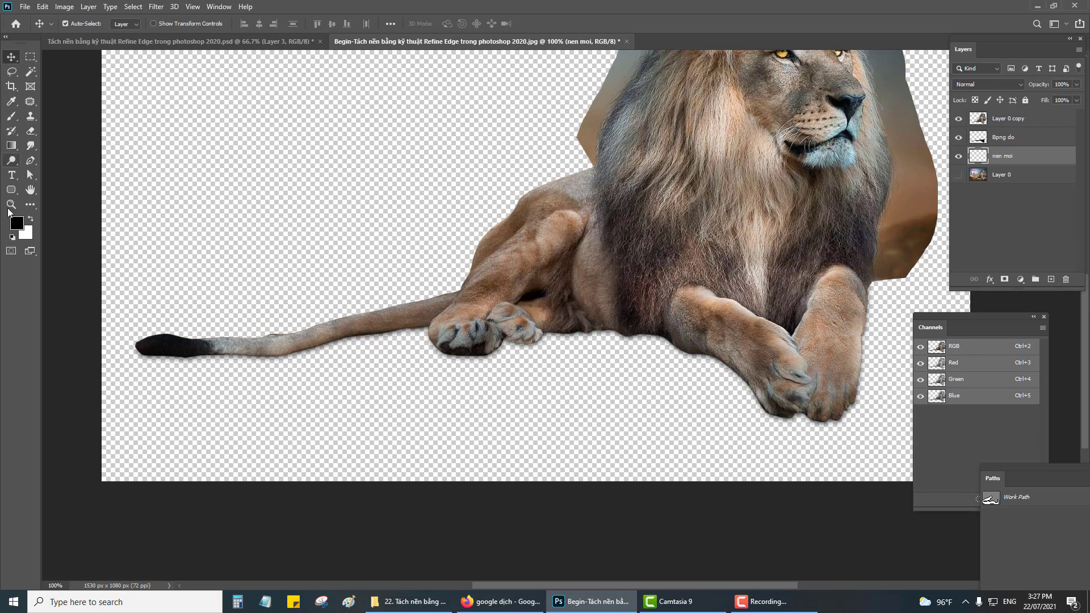
- Fill nen moi with a tan foreground colour sampled from the lion's fur
left_click(16, 228)
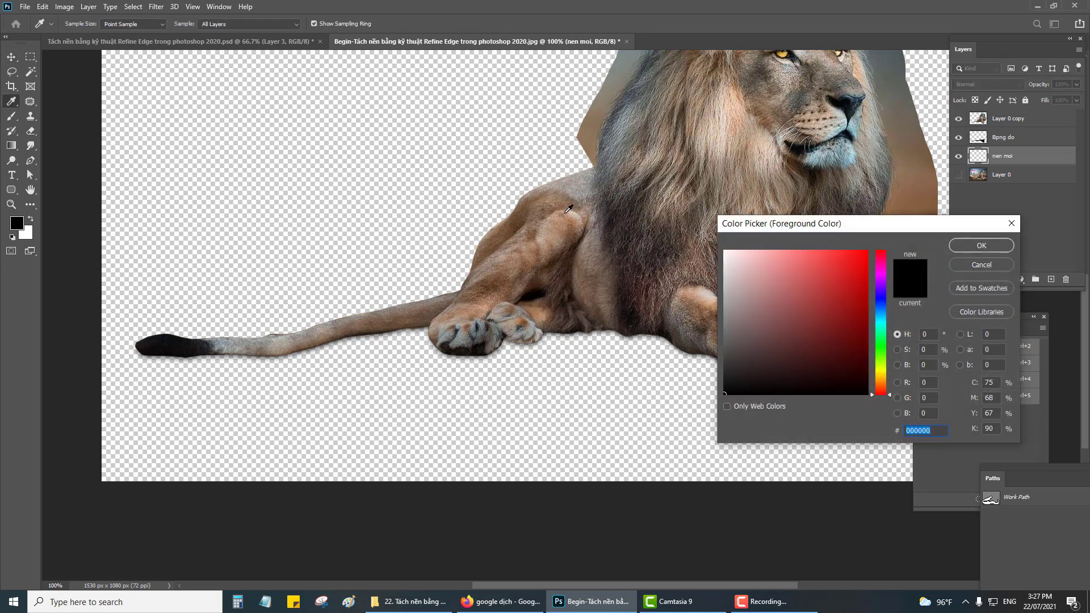
left_click(567, 210)
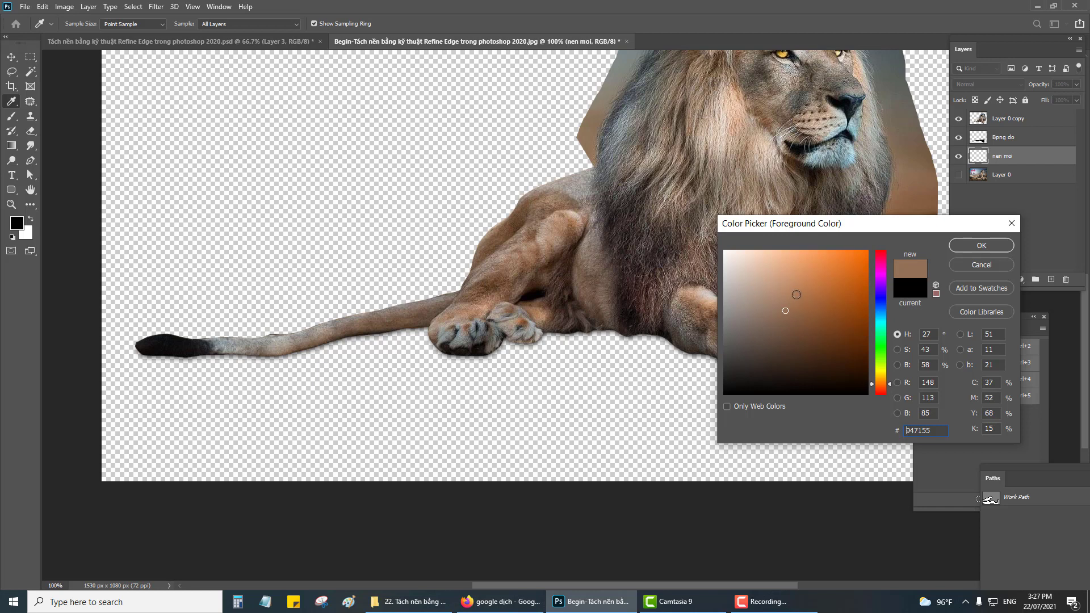
left_click(792, 293)
left_click(982, 245)
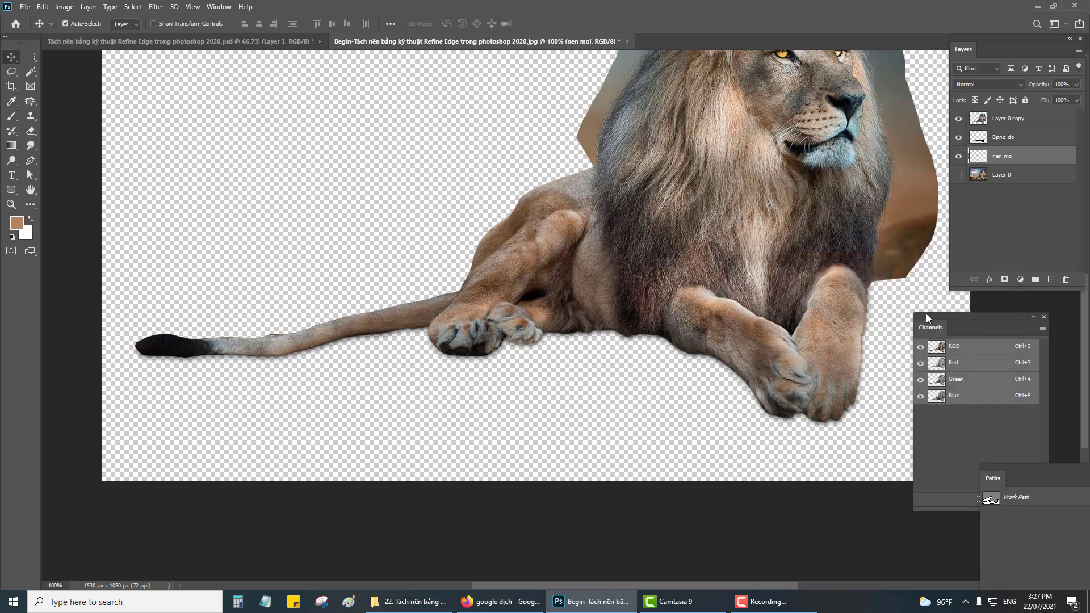
key("alt+BackSpace")
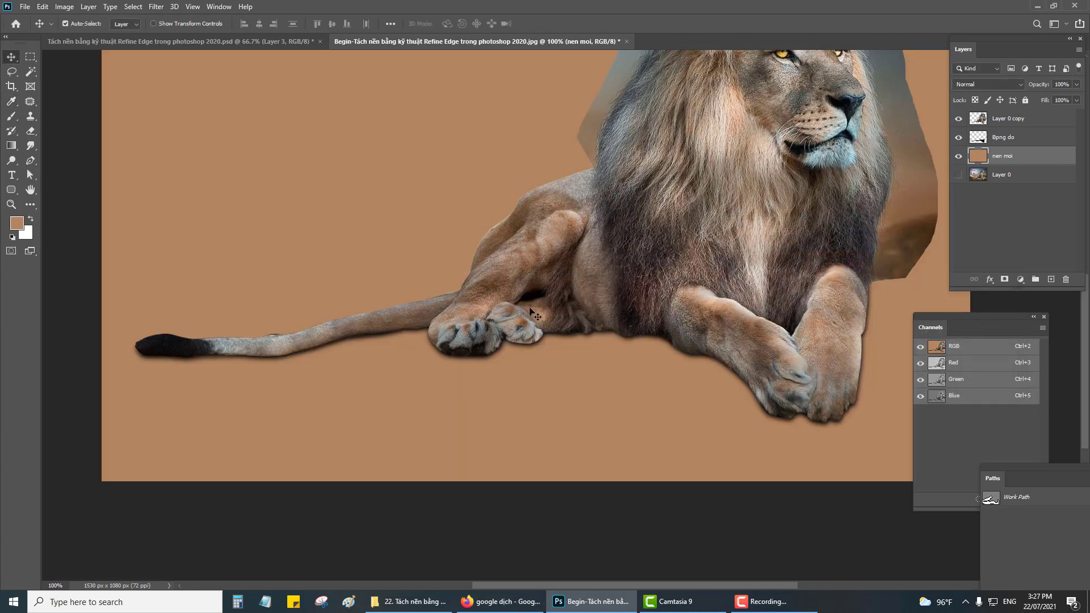
left_click_drag(558, 295, 512, 292)
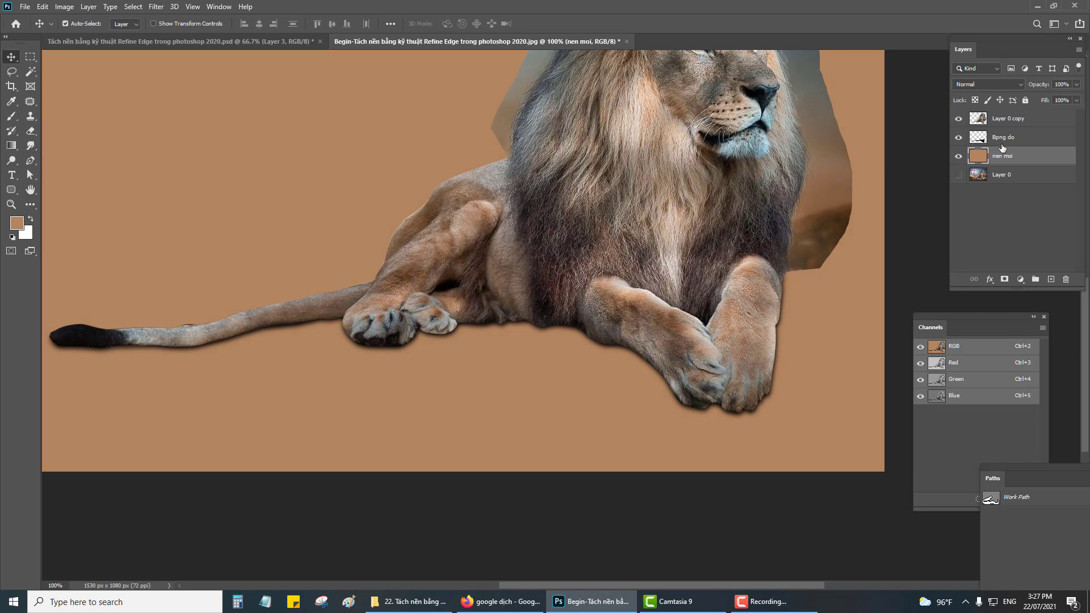
- Lower the Bpng do shadow layer's opacity to 60%
left_click(1017, 138)
left_click(1077, 85)
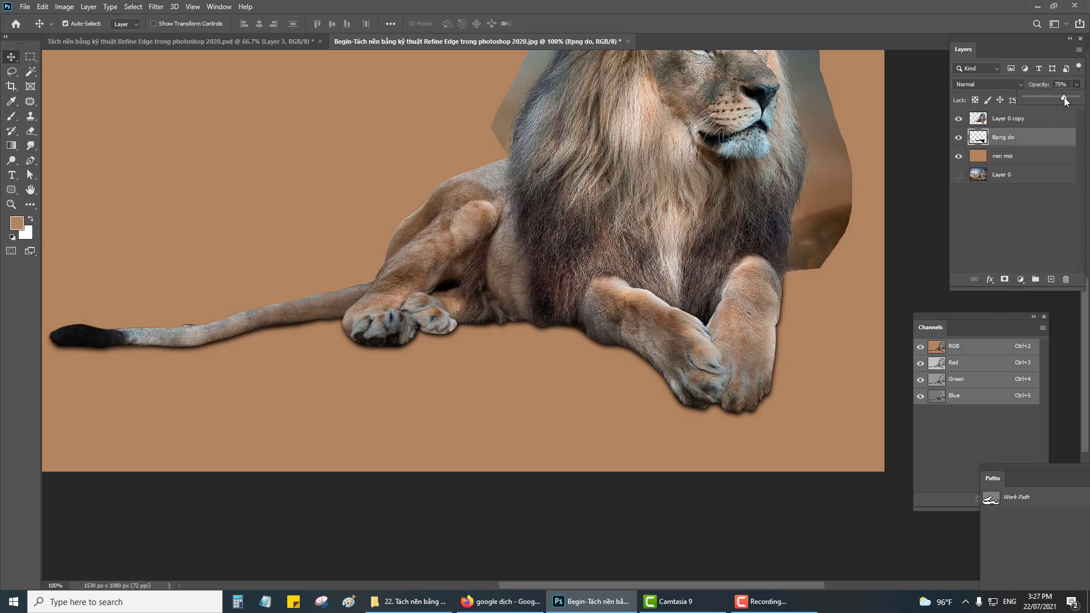
left_click_drag(1061, 101, 1058, 100)
left_click_drag(605, 269, 470, 433)
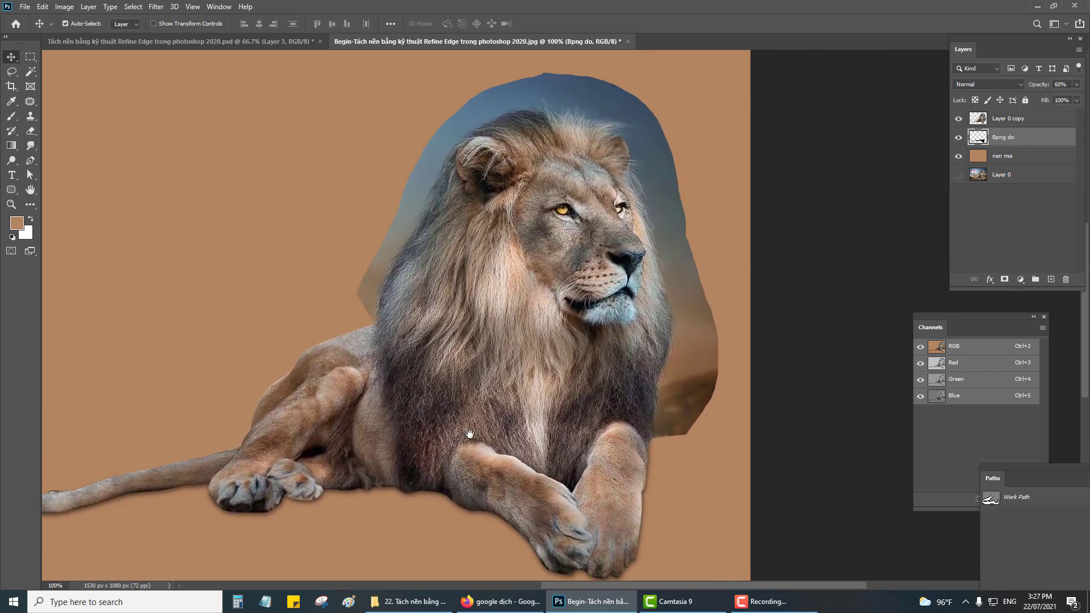
left_click(1001, 118)
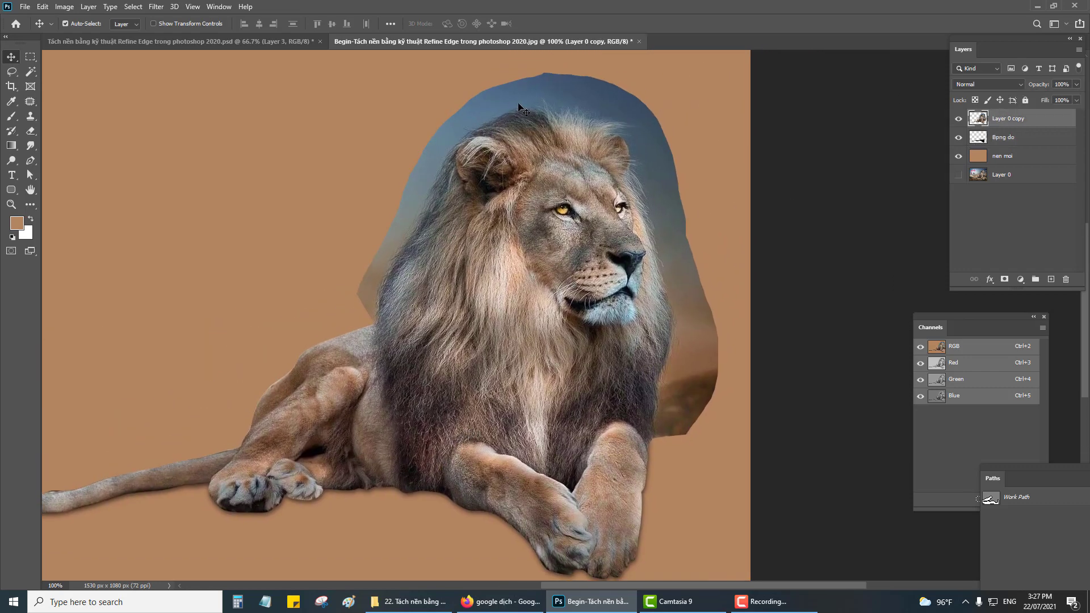
- Lasso the leftover sky around the mane, delete it, and deselect
key("l")
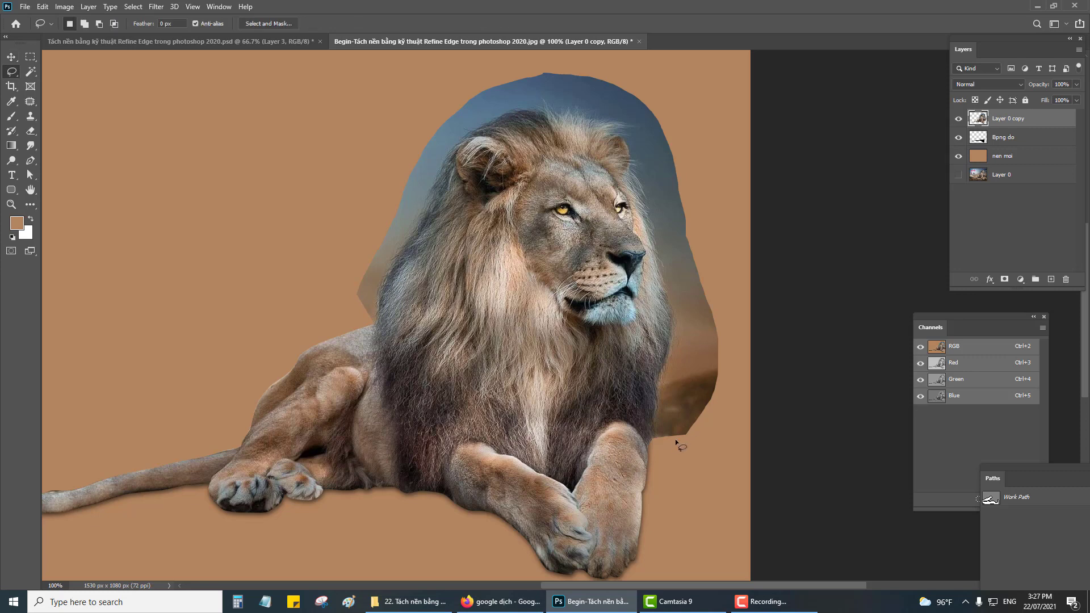
mouse_move(670, 439)
left_mouse_down()
mouse_move(697, 329)
mouse_move(687, 278)
left_mouse_up()
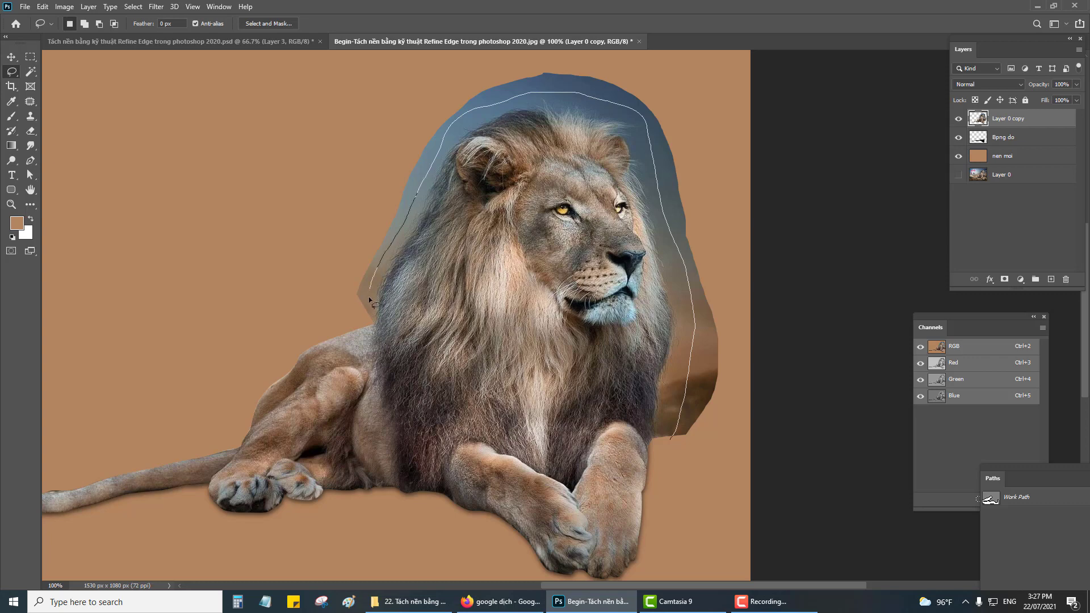
left_click_drag(335, 239, 500, 60)
left_click_drag(692, 122, 736, 346)
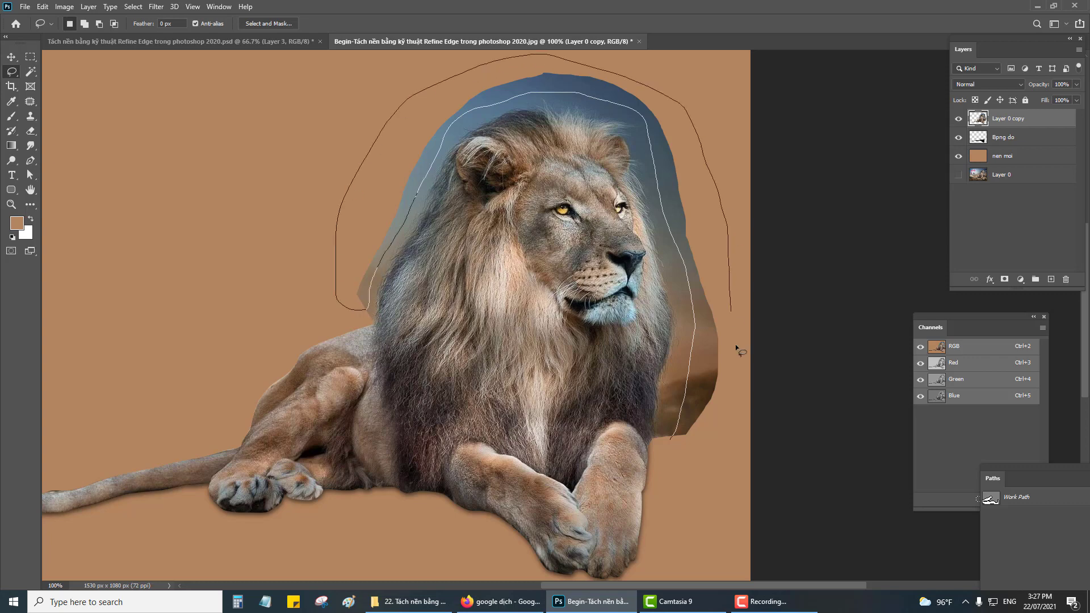
left_click_drag(689, 453, 672, 442)
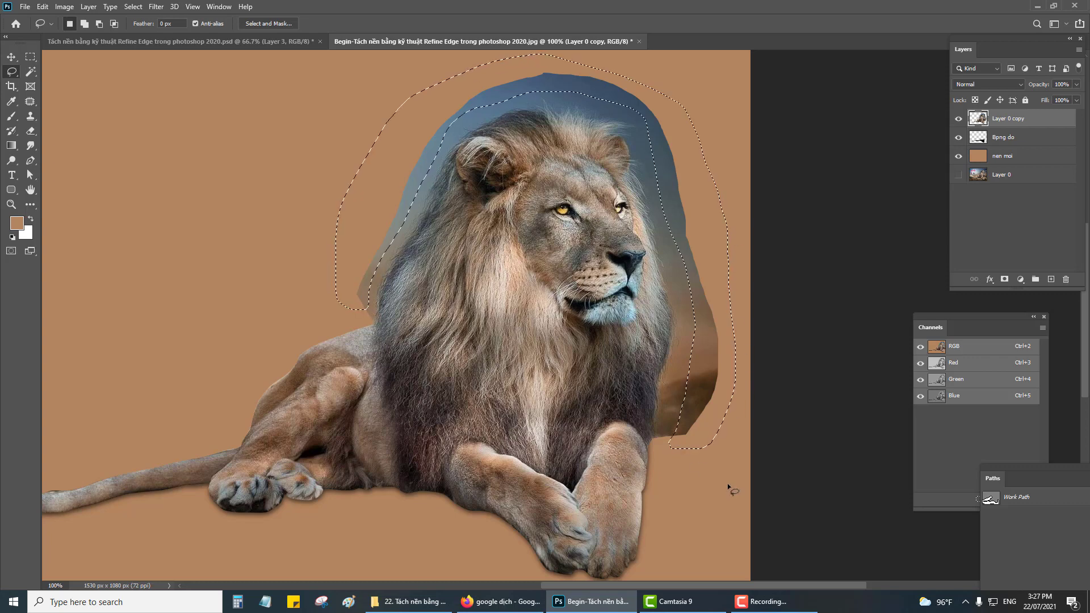
key("Delete")
key("ctrl+d")
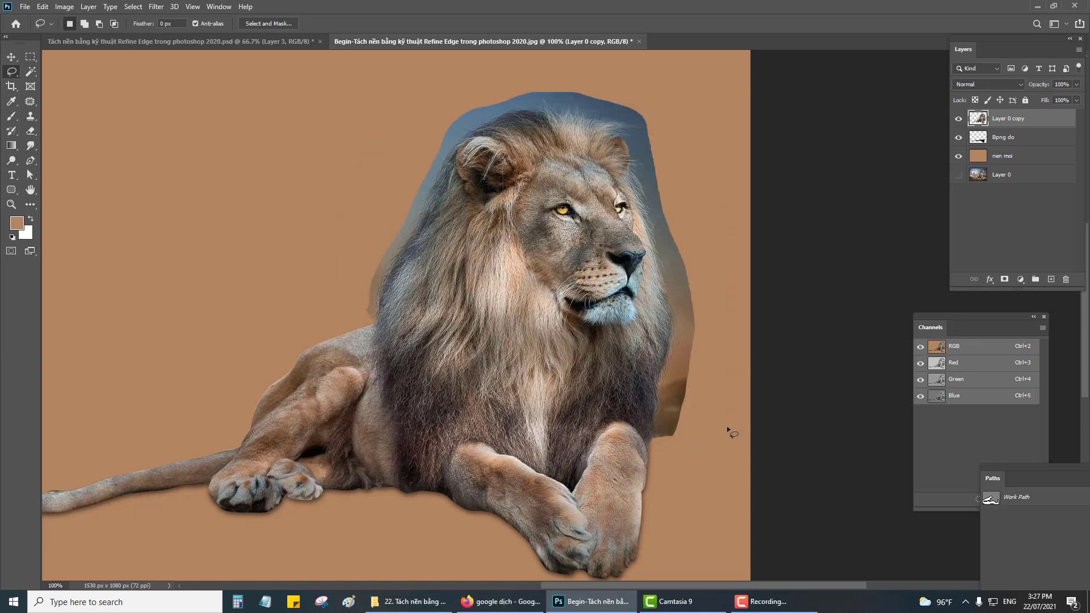
- At 200% zoom, lasso a band along the mane edge, then zoom out to the whole lion
key("ctrl+plus")
left_click_drag(727, 426, 640, 372)
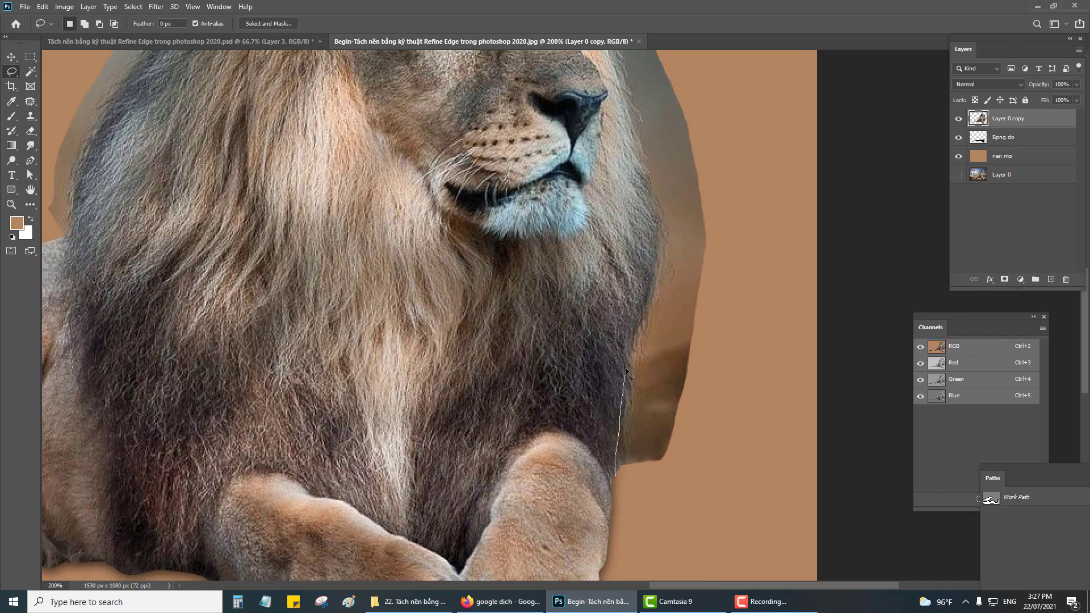
left_click_drag(627, 372, 657, 235)
mouse_move(630, 117)
left_mouse_down()
mouse_move(677, 315)
mouse_move(653, 249)
left_mouse_up()
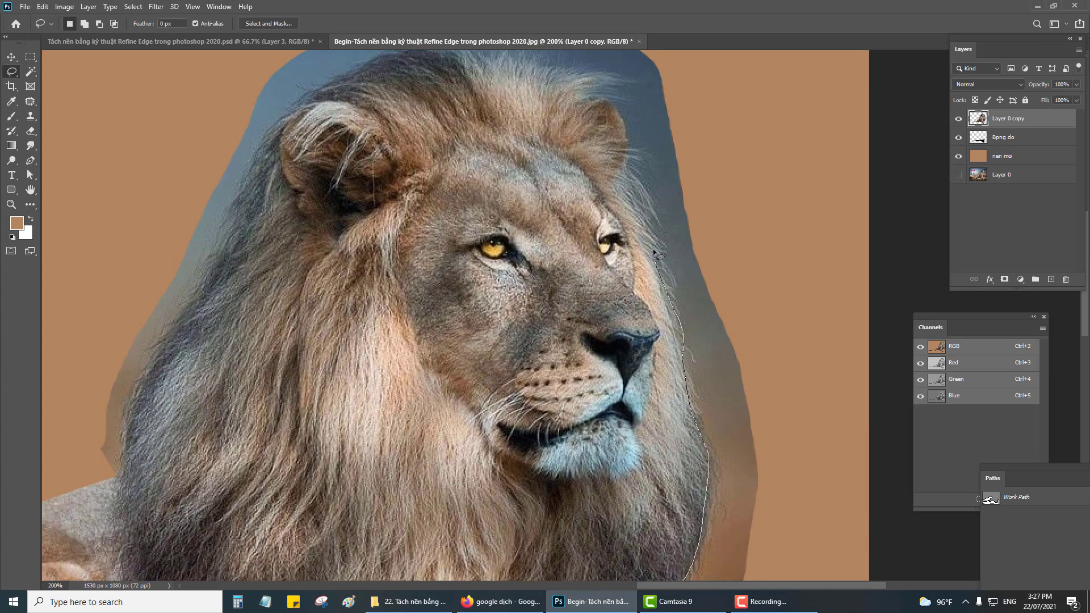
mouse_move(632, 180)
left_mouse_down()
mouse_move(610, 104)
mouse_move(581, 76)
left_mouse_up()
mouse_move(580, 75)
left_mouse_down()
mouse_move(503, 58)
mouse_move(532, 159)
mouse_move(425, 161)
mouse_move(293, 250)
mouse_move(279, 284)
mouse_move(412, 152)
mouse_move(314, 347)
mouse_move(286, 446)
mouse_move(262, 443)
mouse_move(248, 324)
mouse_move(338, 146)
mouse_move(299, 345)
mouse_move(374, 238)
mouse_move(622, 170)
mouse_move(824, 269)
mouse_move(713, 120)
mouse_move(767, 414)
mouse_move(674, 110)
mouse_move(701, 287)
mouse_move(668, 467)
mouse_move(623, 504)
mouse_move(593, 495)
left_mouse_up()
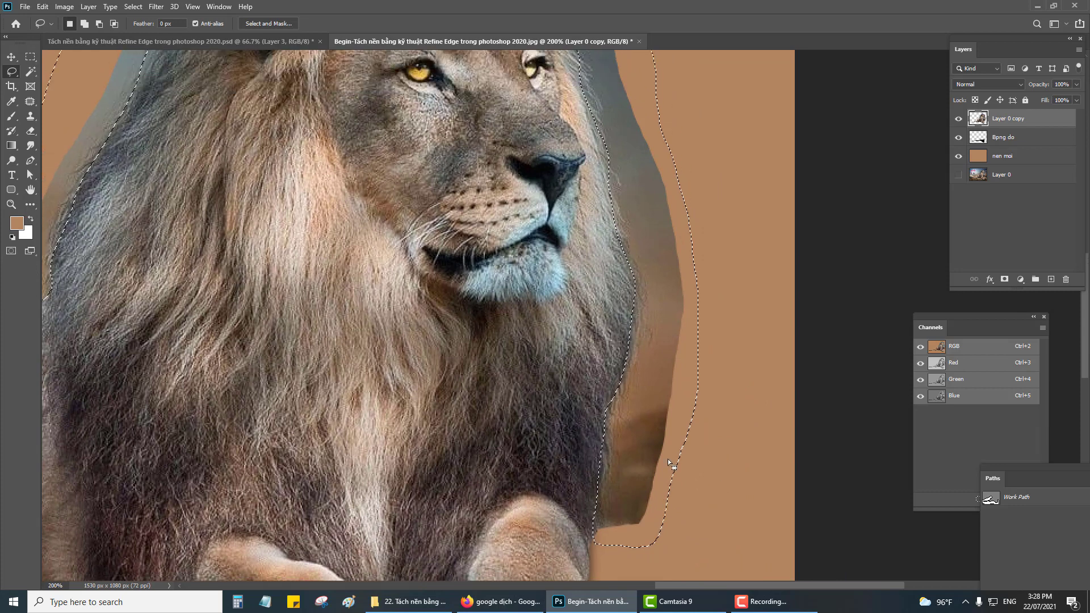
scroll(672, 462, "up", 5)
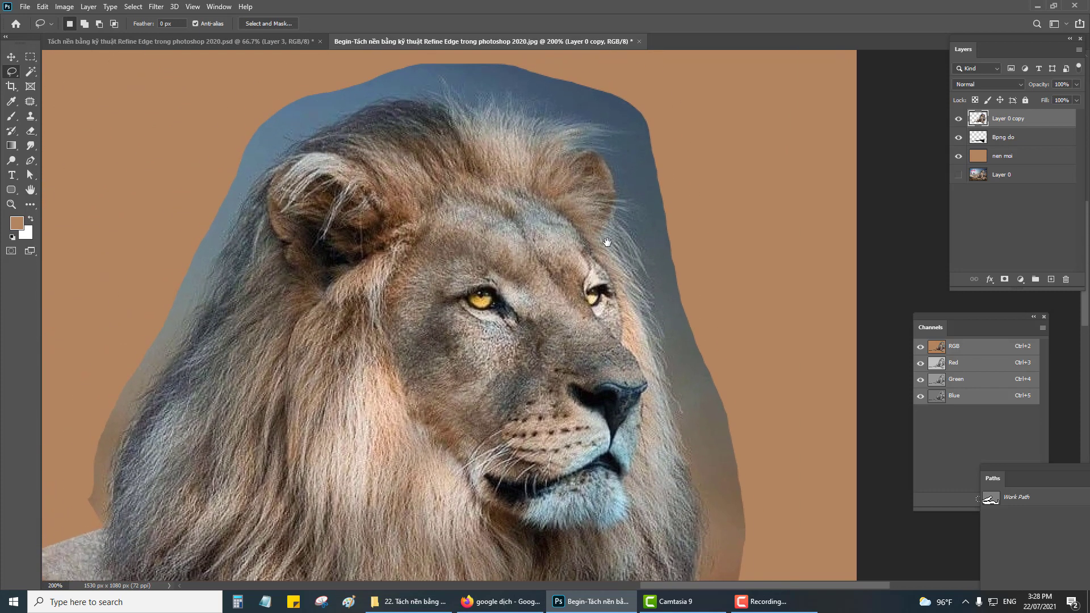
left_click_drag(607, 243, 612, 266)
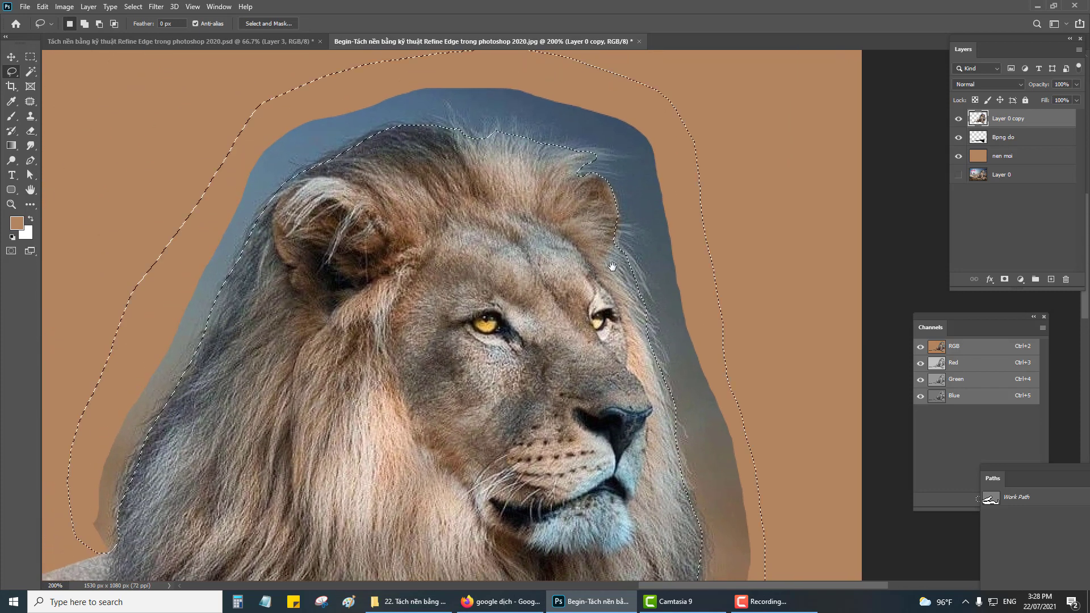
key("ctrl+minus")
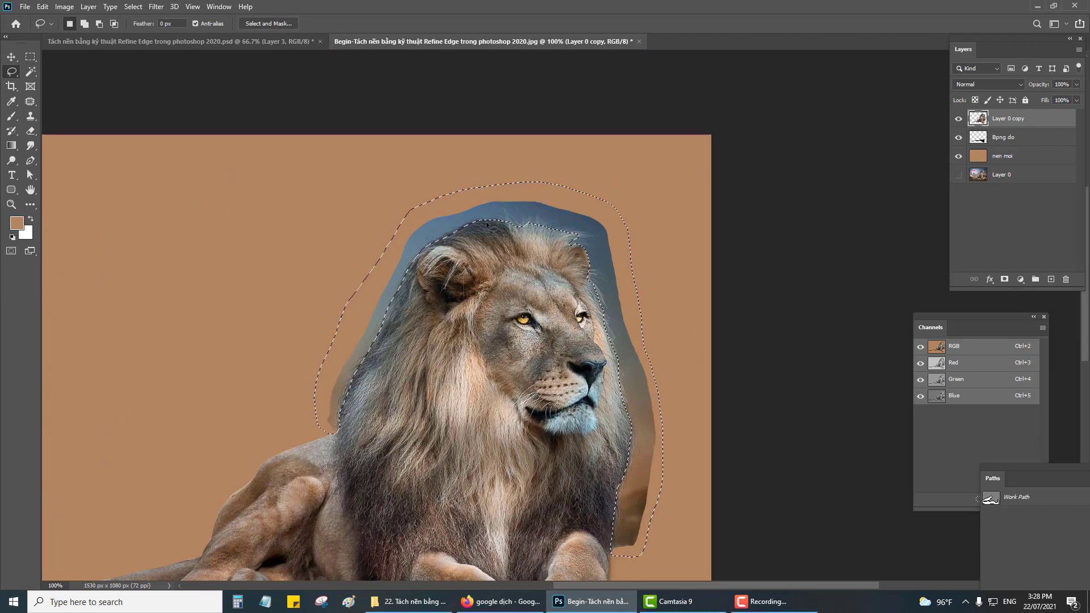
- Invert the mane selection via Select > Inverse and zoom out to 66.7%
left_click(134, 8)
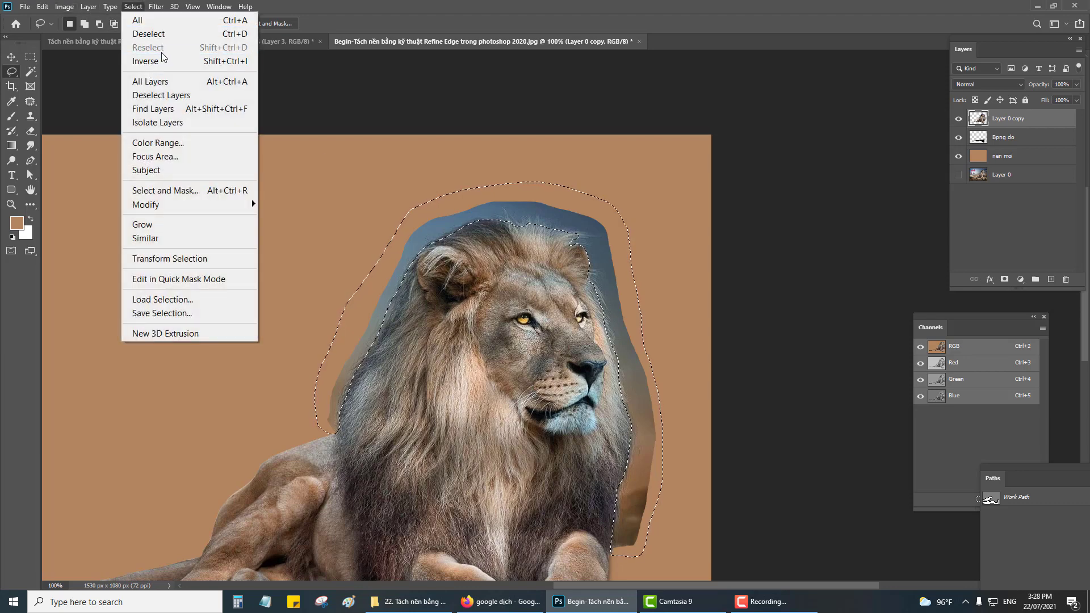
left_click(146, 61)
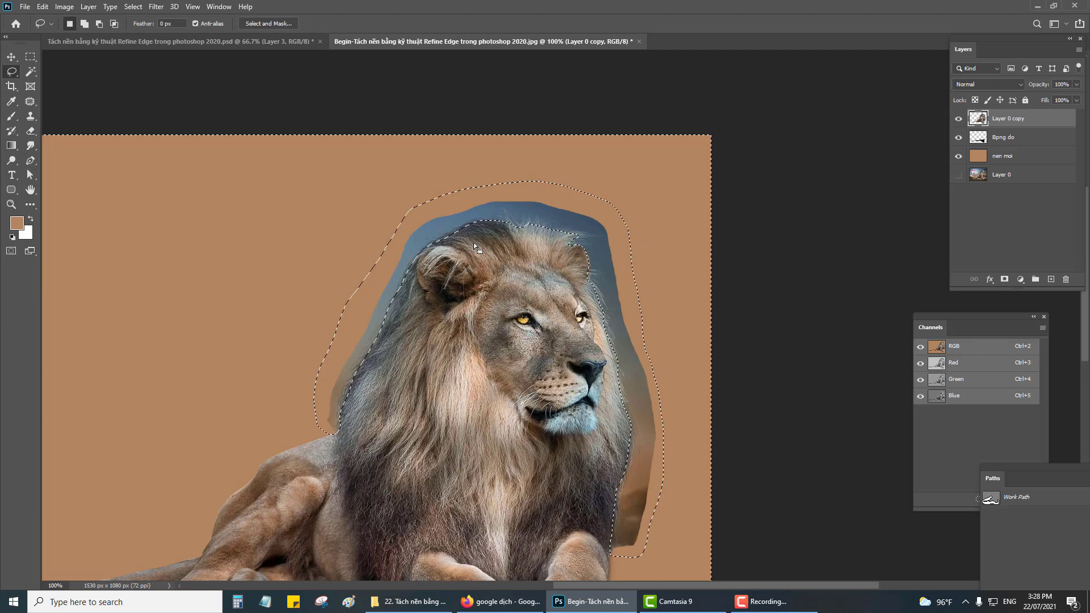
key("ctrl+minus")
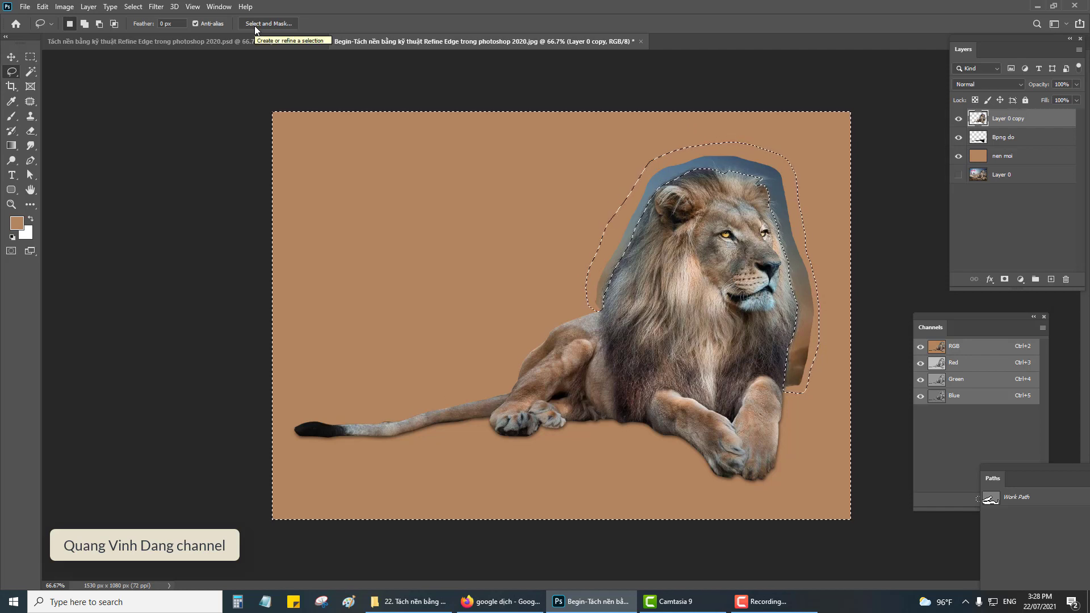
- Enter Select and Mask, exit it, toggle Bpng do visibility, then reopen Select and Mask
left_click(255, 25)
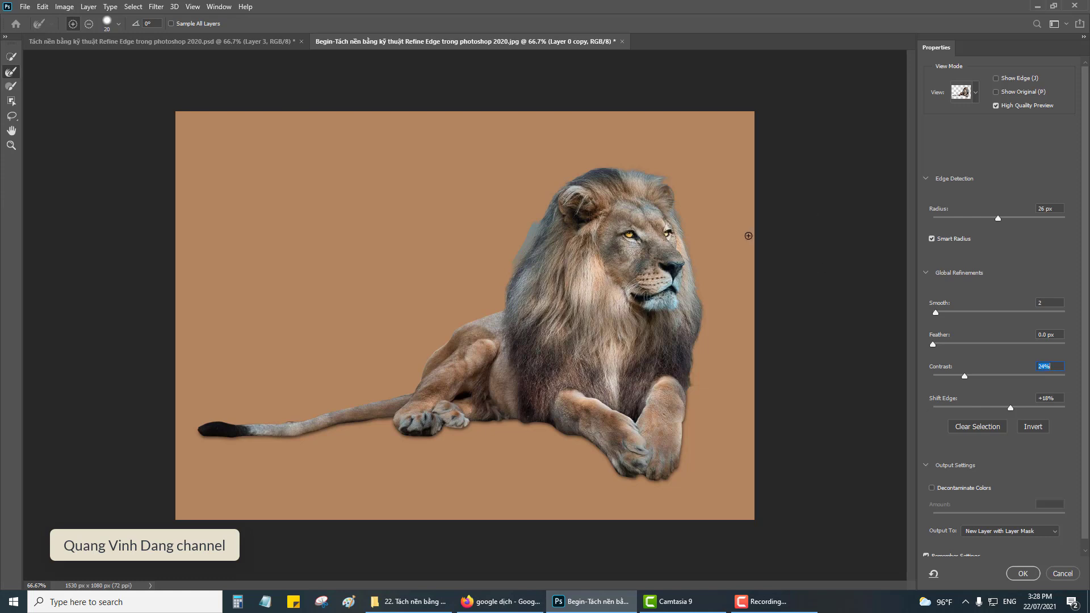
scroll(748, 235, "up", 1)
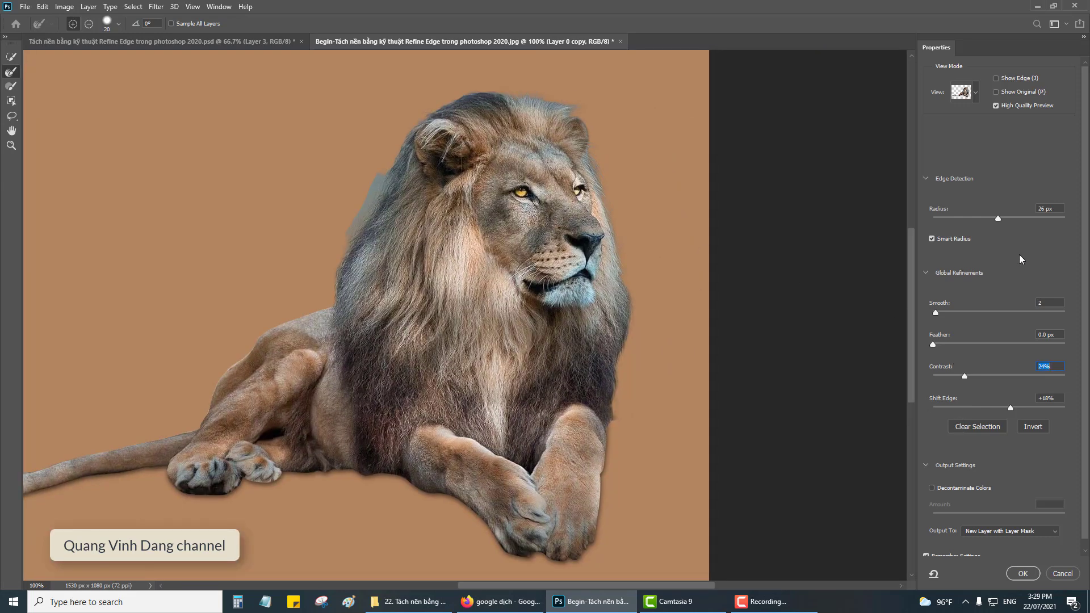
scroll(995, 442, "down", 1)
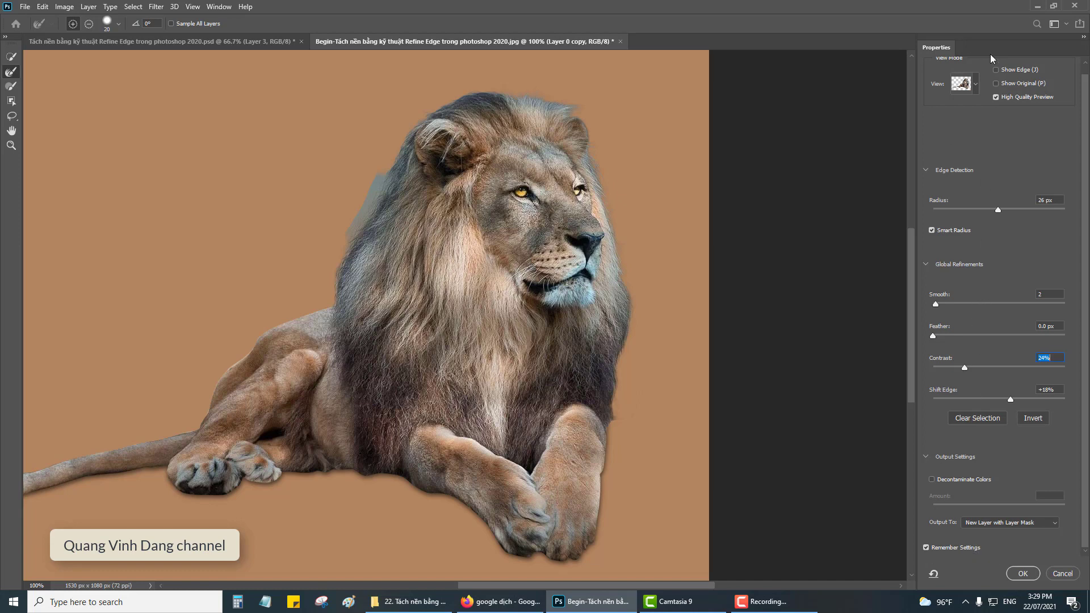
left_click(1059, 573)
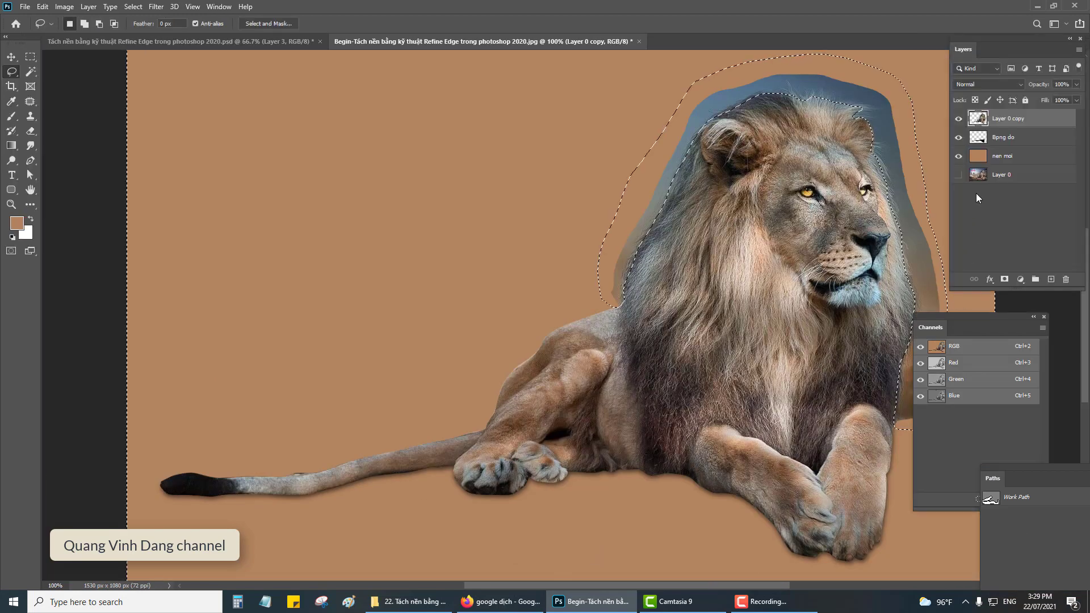
left_click(959, 137)
left_click(270, 23)
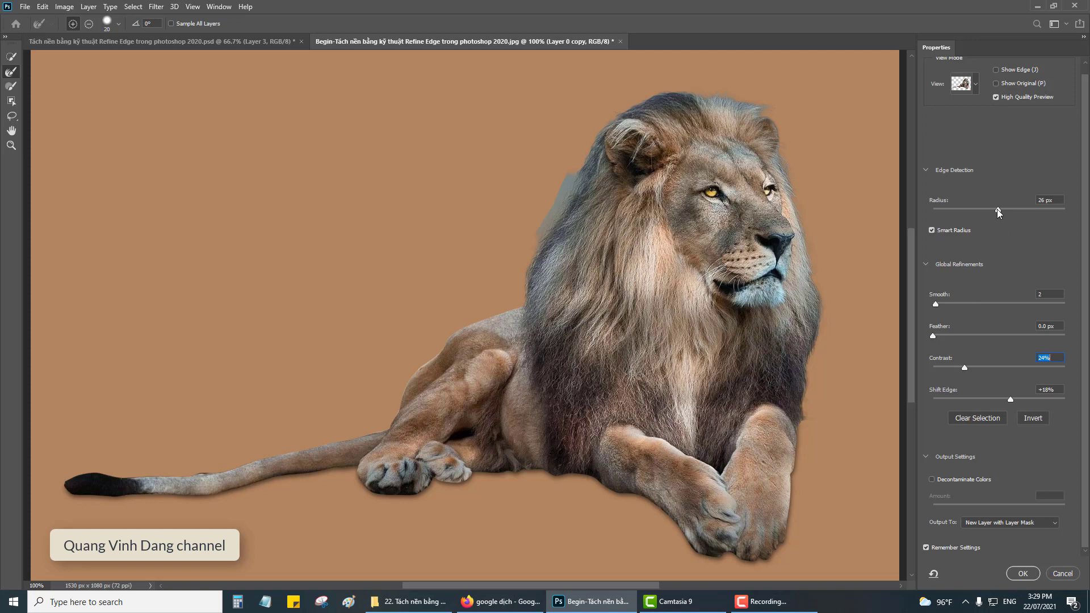
- Try edge radii from 0 to 41 px with Smart Radius on, settling near 29 px
left_click(934, 574)
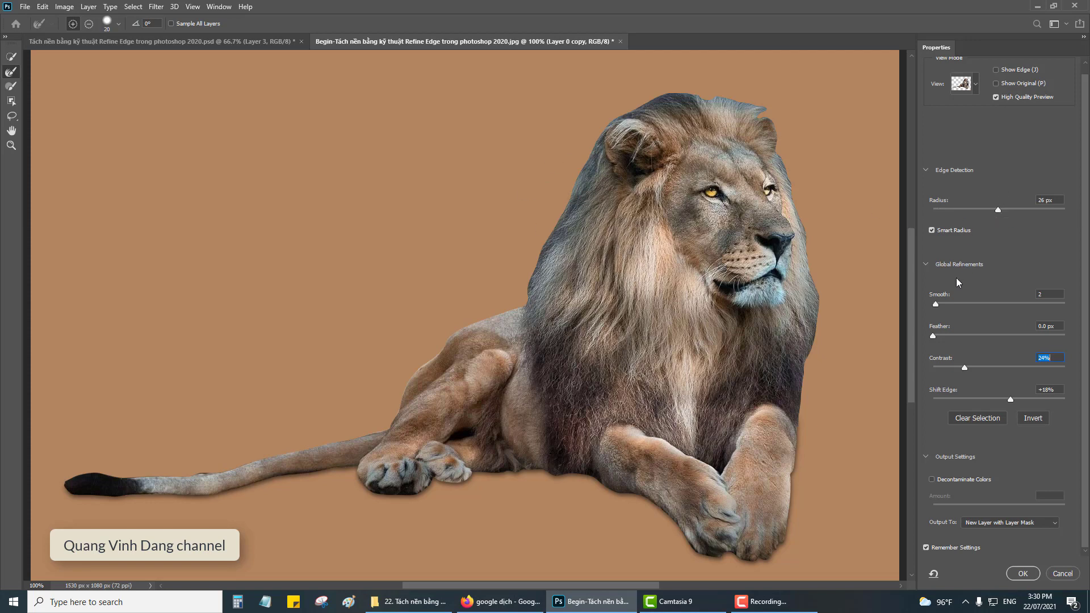
left_click_drag(998, 209, 919, 210)
left_click(931, 230)
left_click_drag(933, 210, 1008, 206)
left_click(932, 230)
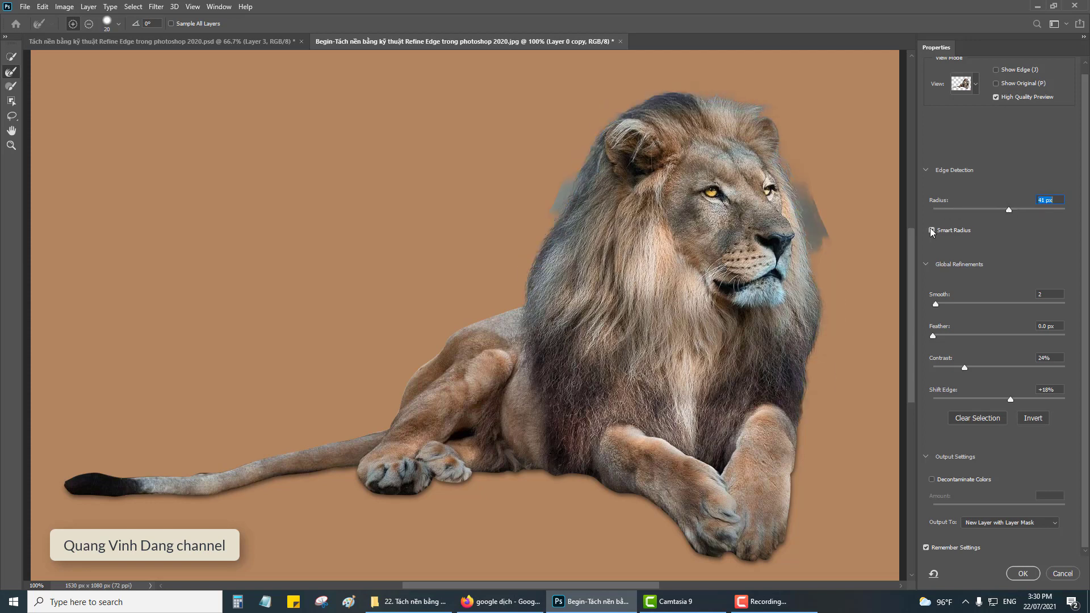
mouse_move(1010, 209)
left_mouse_down()
mouse_move(975, 208)
mouse_move(1000, 209)
left_mouse_up()
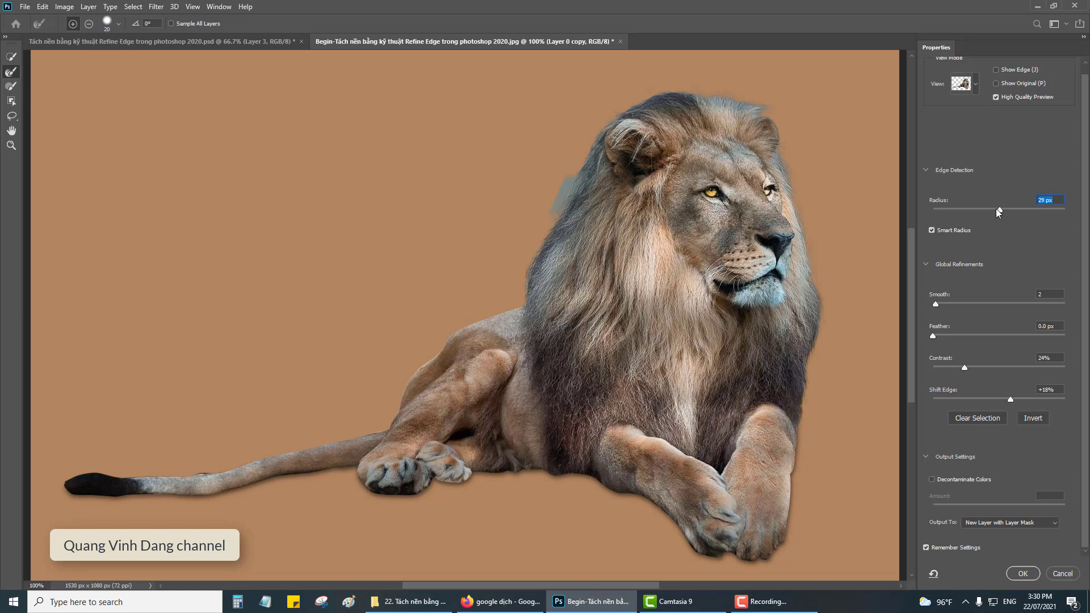
left_click(996, 97)
key("ctrl+plus")
left_click_drag(649, 294, 548, 356)
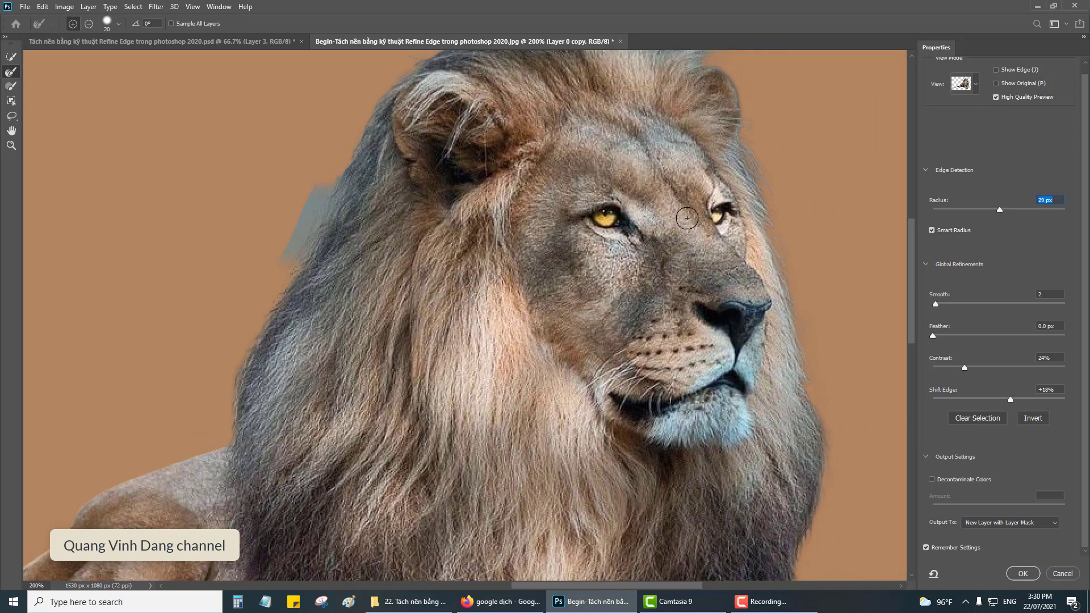
- Adjust Shift Edge, Contrast, Smooth and Smart Radius to 38 px, smooth 7, contrast 11%, shift +21%
left_click_drag(641, 244, 662, 287)
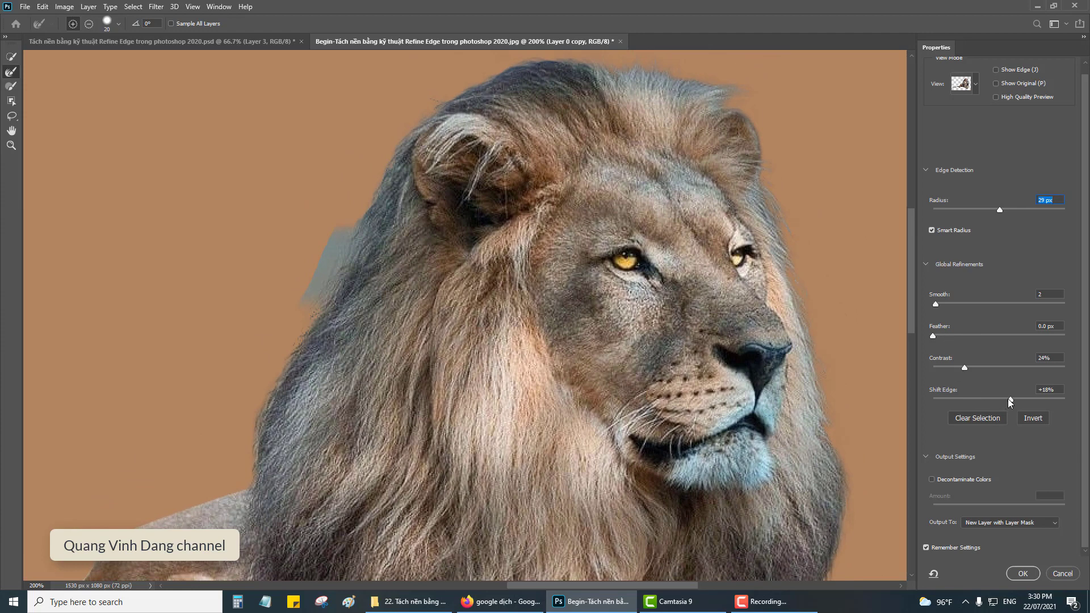
mouse_move(1009, 398)
left_mouse_down()
mouse_move(972, 398)
mouse_move(1010, 401)
left_mouse_up()
mouse_move(964, 367)
left_mouse_down()
mouse_move(940, 369)
mouse_move(977, 370)
left_mouse_up()
left_click(948, 367)
mouse_move(956, 366)
left_mouse_down()
mouse_move(941, 369)
mouse_move(955, 369)
left_mouse_up()
mouse_move(934, 303)
left_mouse_down()
mouse_move(963, 302)
mouse_move(939, 311)
left_mouse_up()
left_click(931, 230)
left_click_drag(1000, 209, 997, 210)
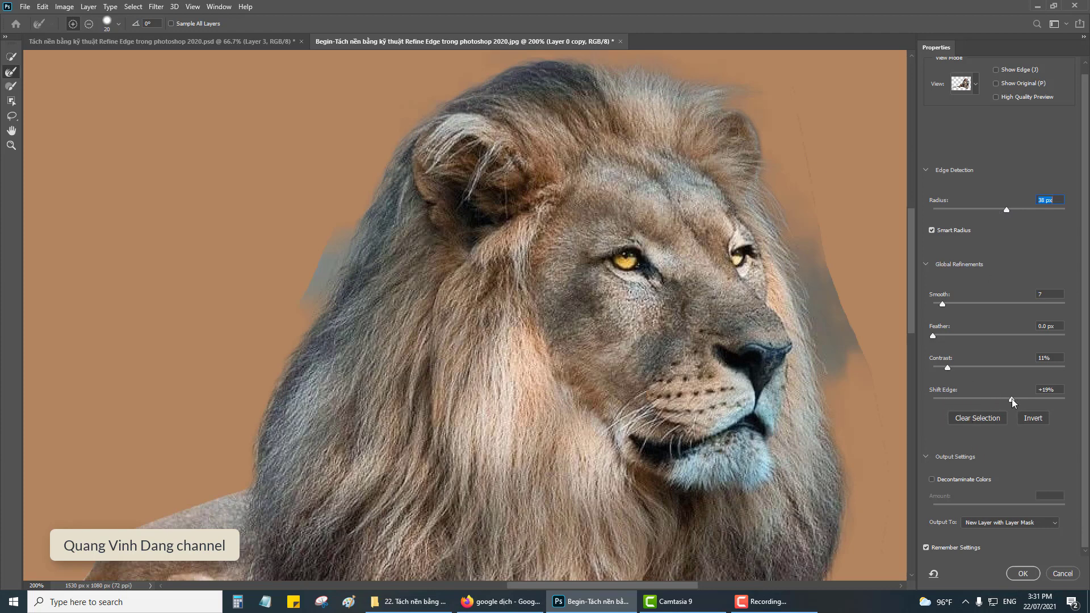
left_click_drag(1012, 398, 1010, 400)
- Reset the edge refinement and try a 19 px radius with a contracted shift edge
left_click(934, 575)
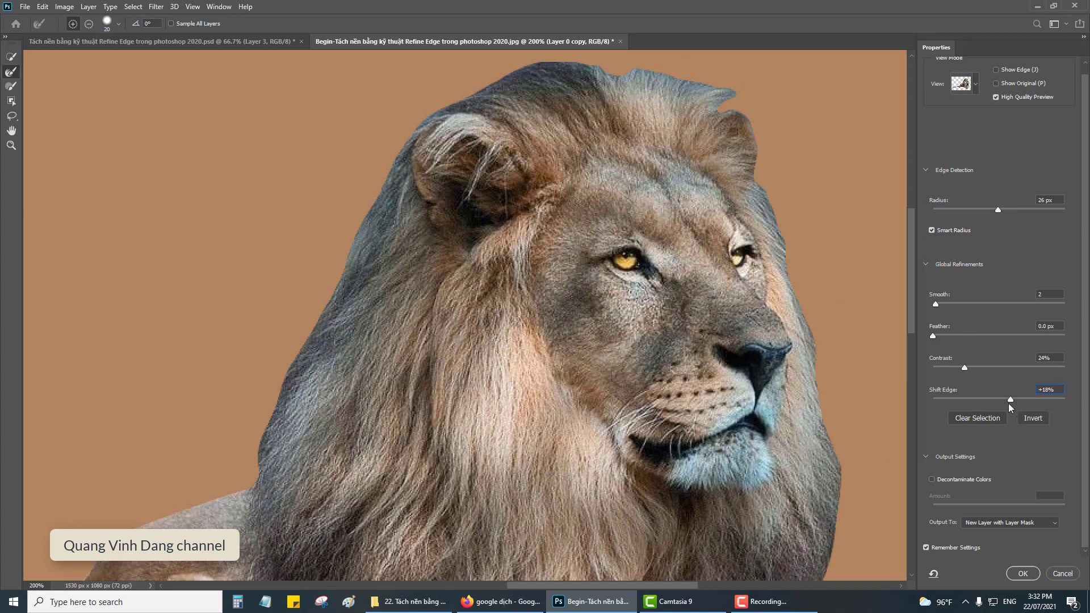
left_click_drag(1009, 401, 965, 401)
left_click_drag(998, 207, 994, 211)
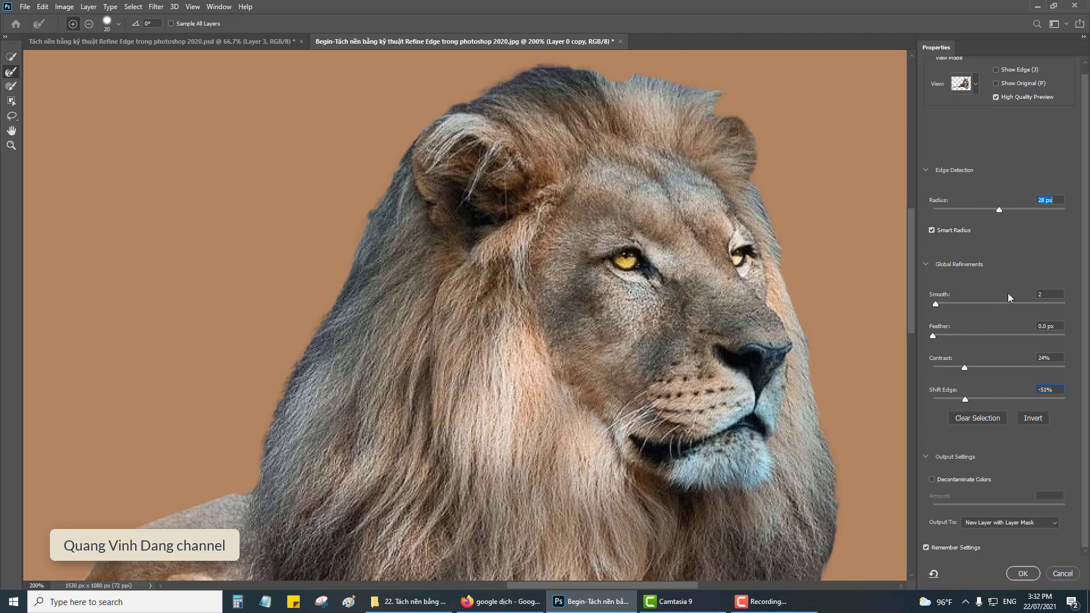
mouse_move(966, 400)
left_mouse_down()
mouse_move(1011, 387)
mouse_move(959, 368)
left_mouse_up()
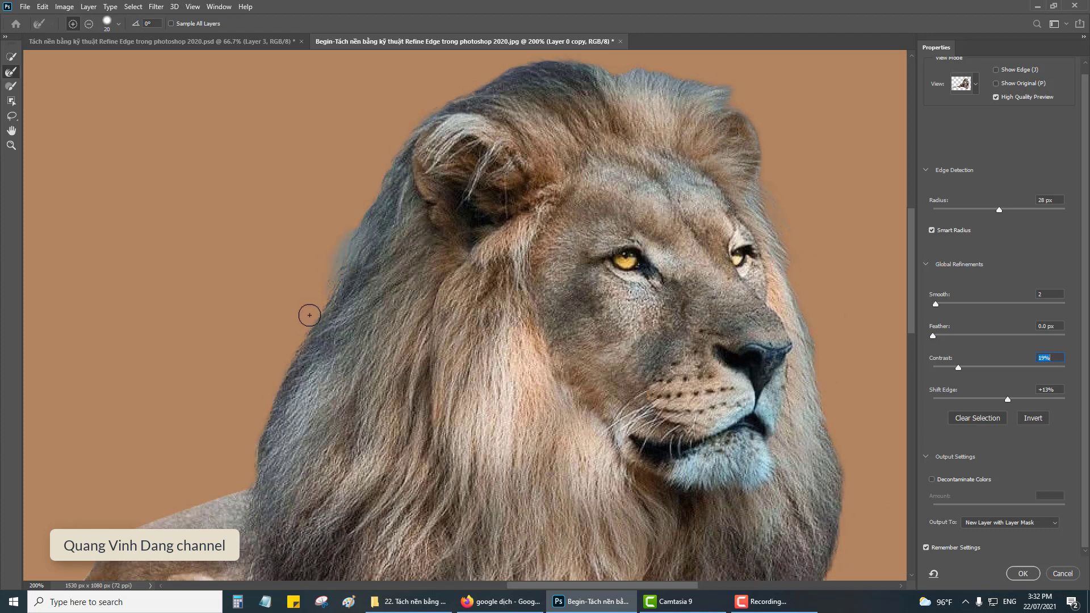
- Brush over the left mane edge, ending at radius 37 px, contrast 19%, shift edge +31%
left_click_drag(310, 316, 332, 378)
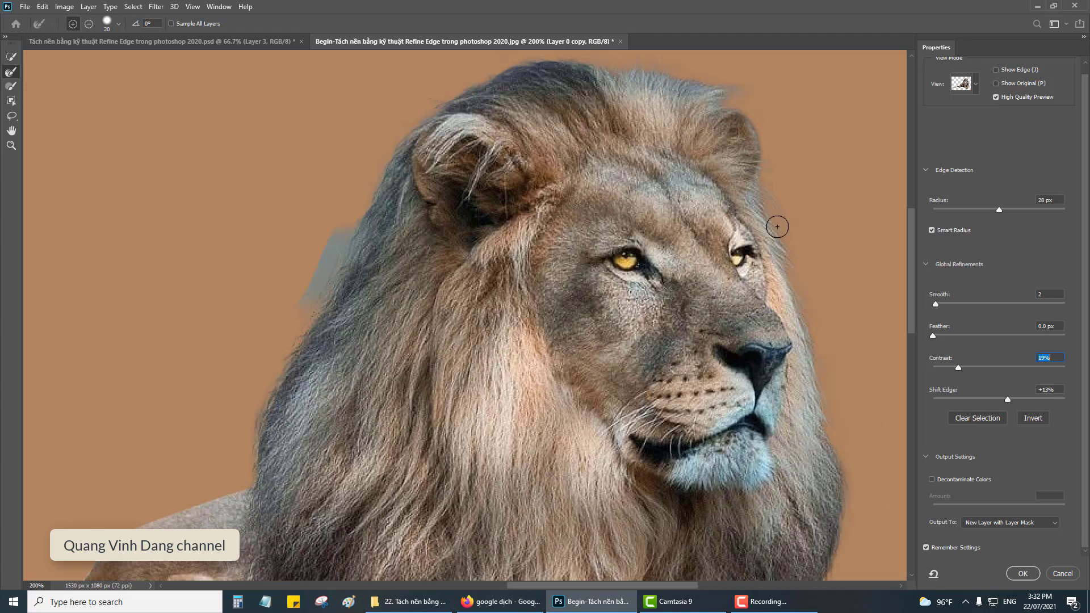
left_click_drag(999, 210, 1006, 209)
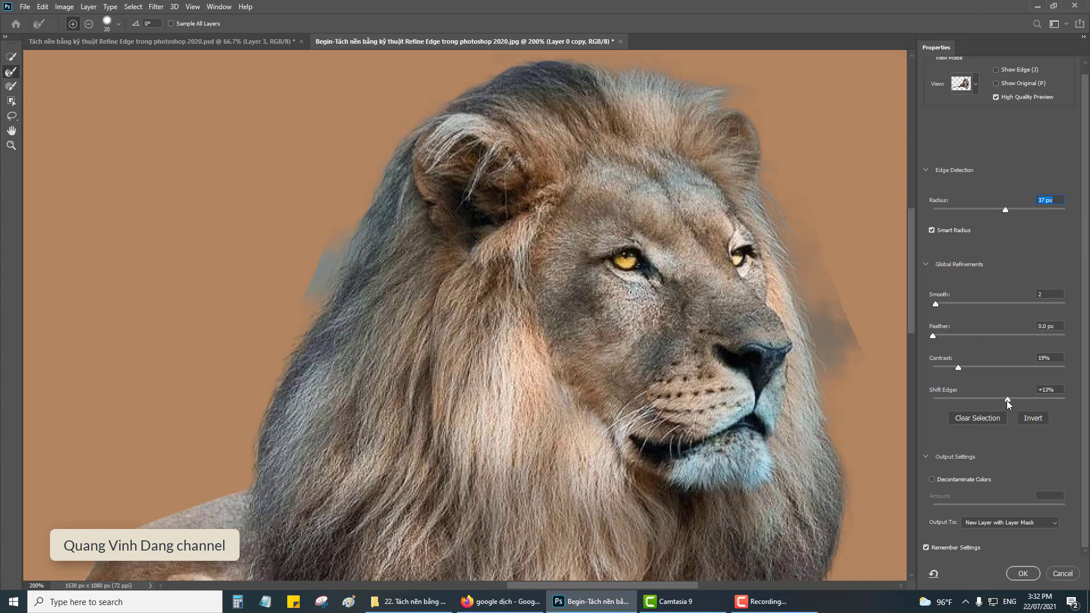
left_click_drag(1008, 400, 1014, 402)
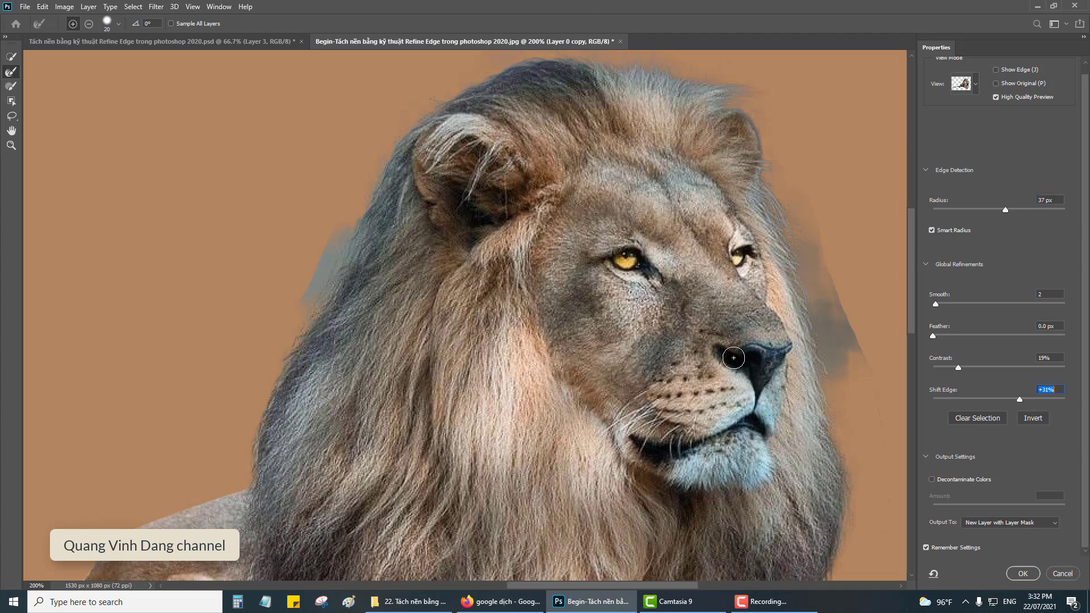
key("ctrl+minus")
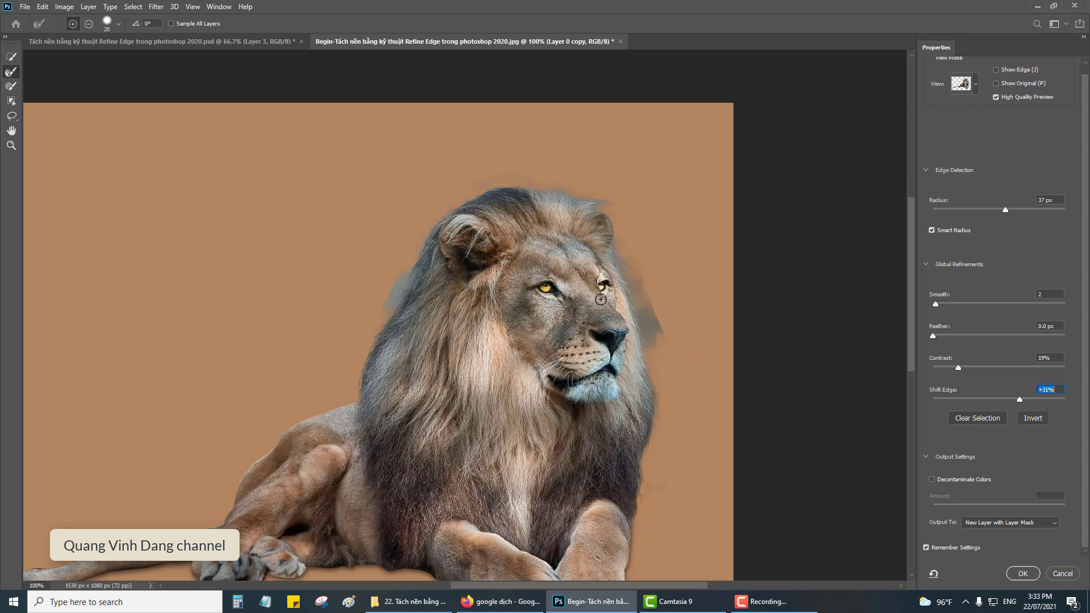
scroll(601, 299, "down", 2)
left_click(996, 96)
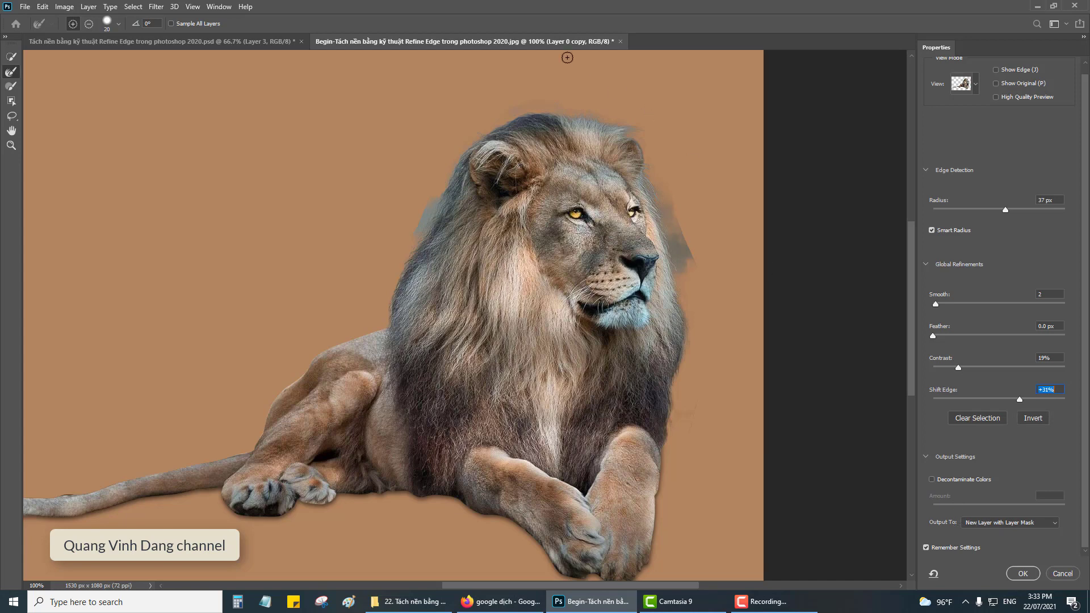
left_click(980, 524)
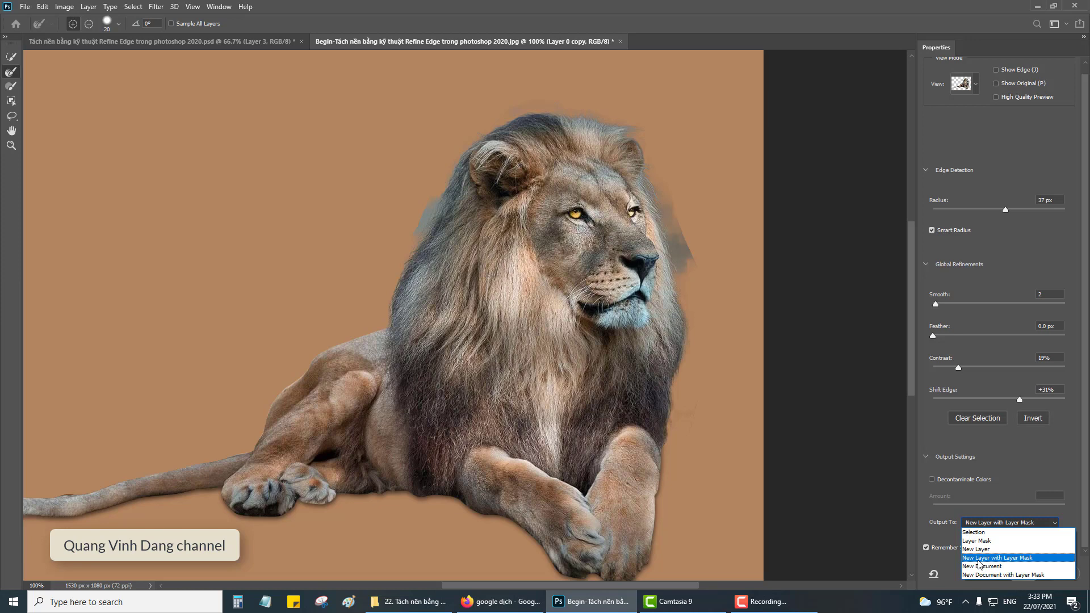
left_click(978, 558)
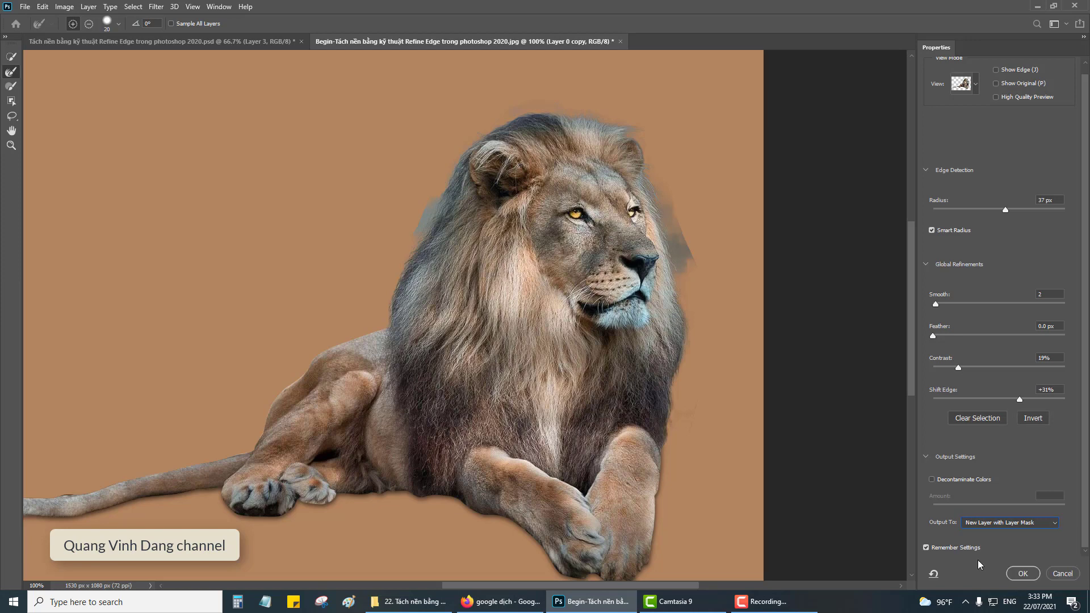
left_click(931, 480)
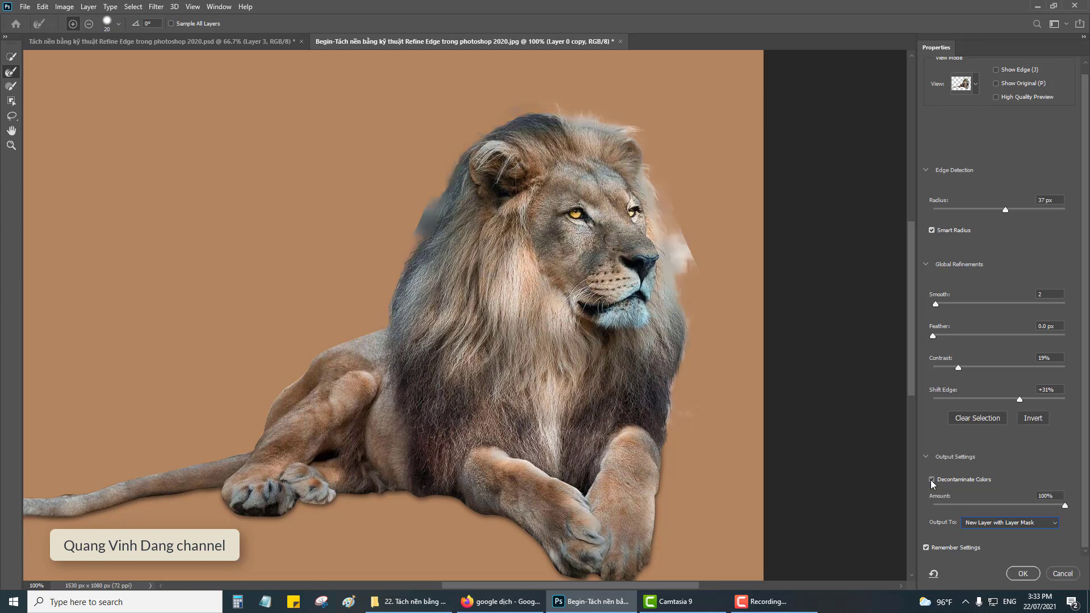
left_click(931, 479)
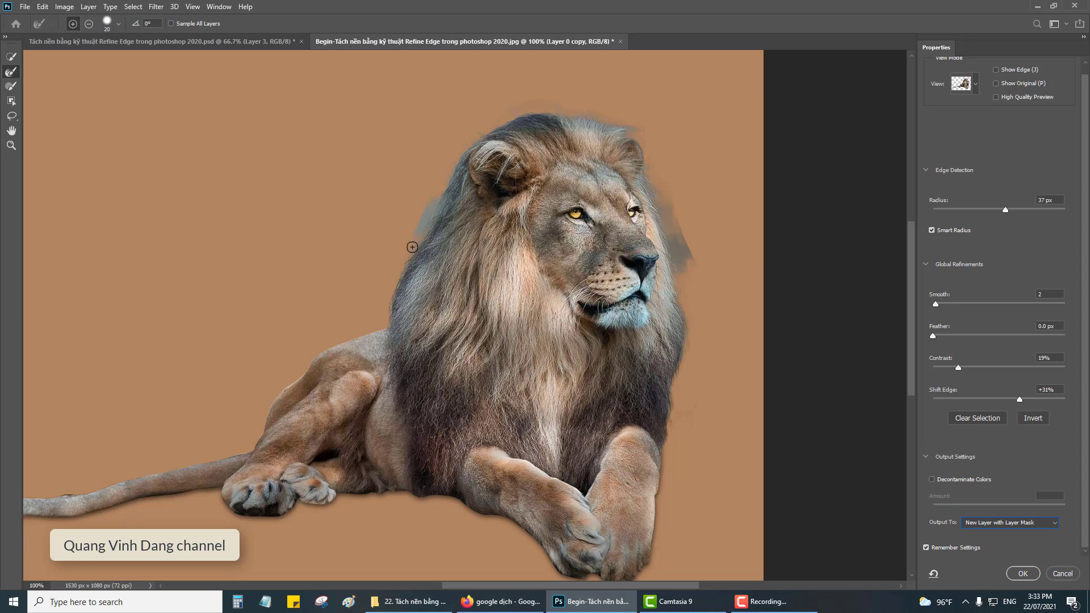
- Output the refinement as masked layer Layer 0 copy 2 and zoom in on the lion's face
left_click(1022, 574)
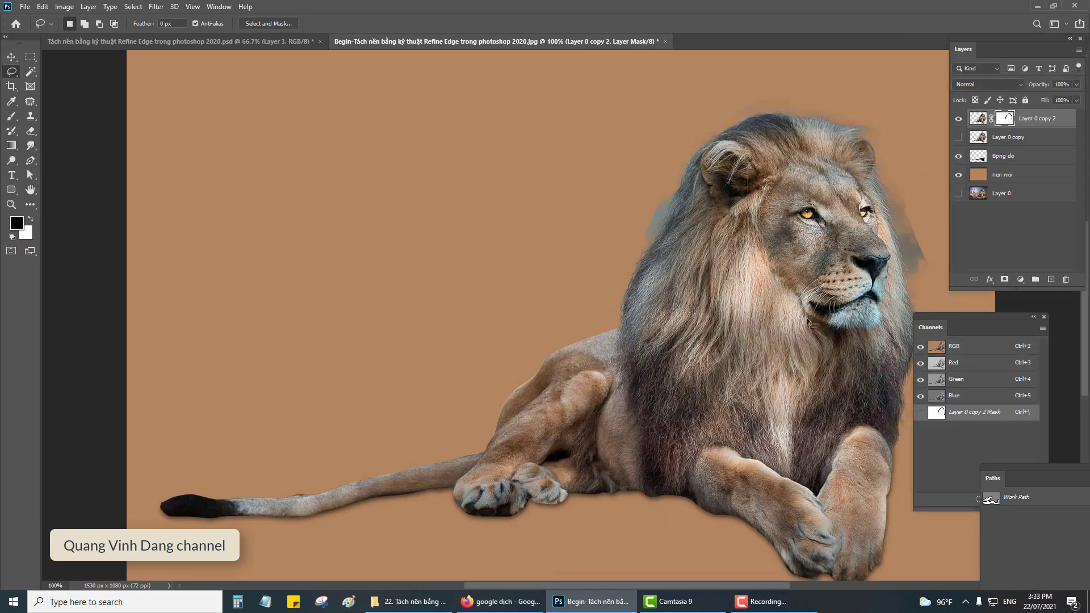
mouse_move(805, 265)
left_mouse_down()
mouse_move(579, 230)
mouse_move(571, 365)
left_mouse_up()
left_click(579, 230, "ctrl")
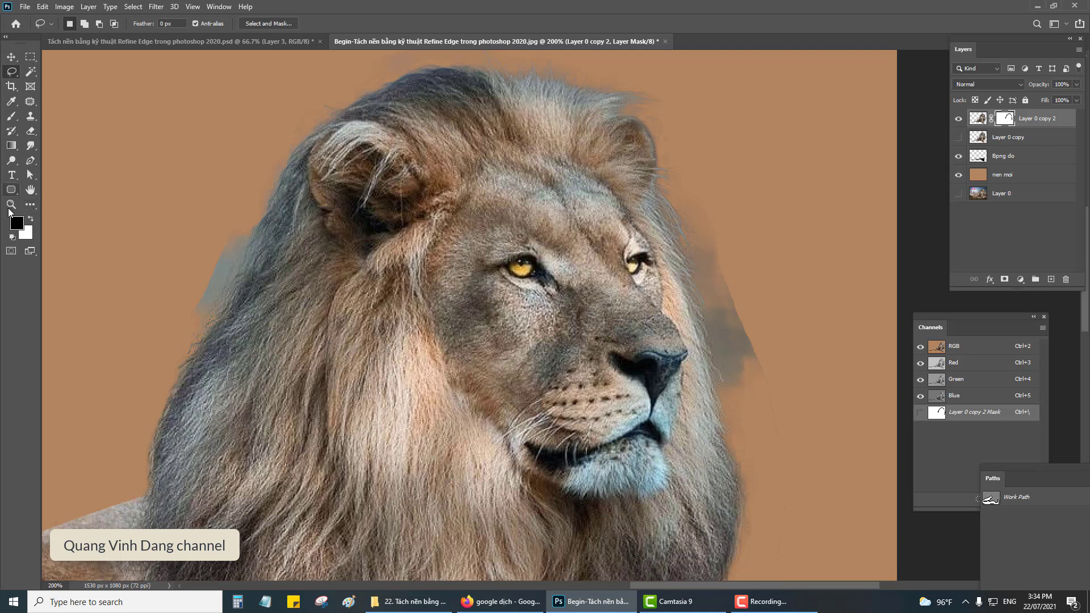
- Select the Brush tool, check the brush presets, and bring up the Brush Settings panel with F5
left_click(14, 118)
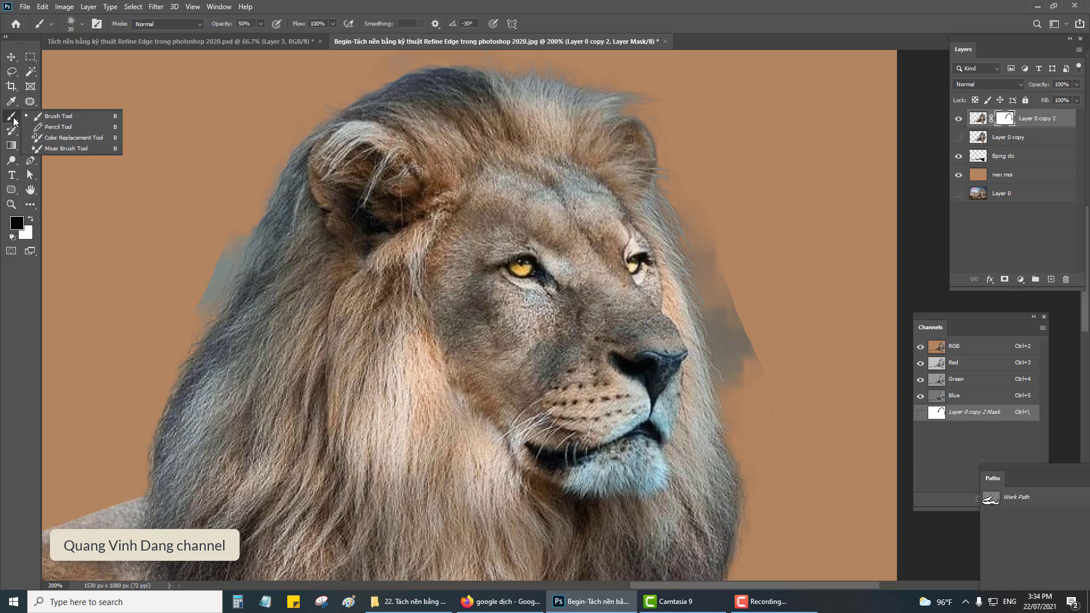
left_click(59, 115)
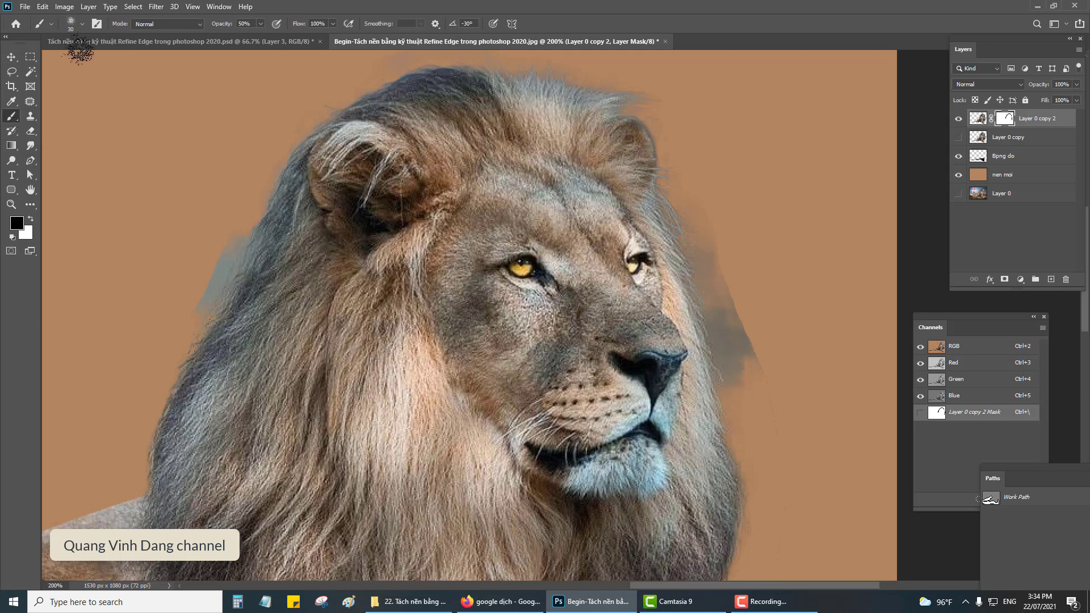
left_click(84, 25)
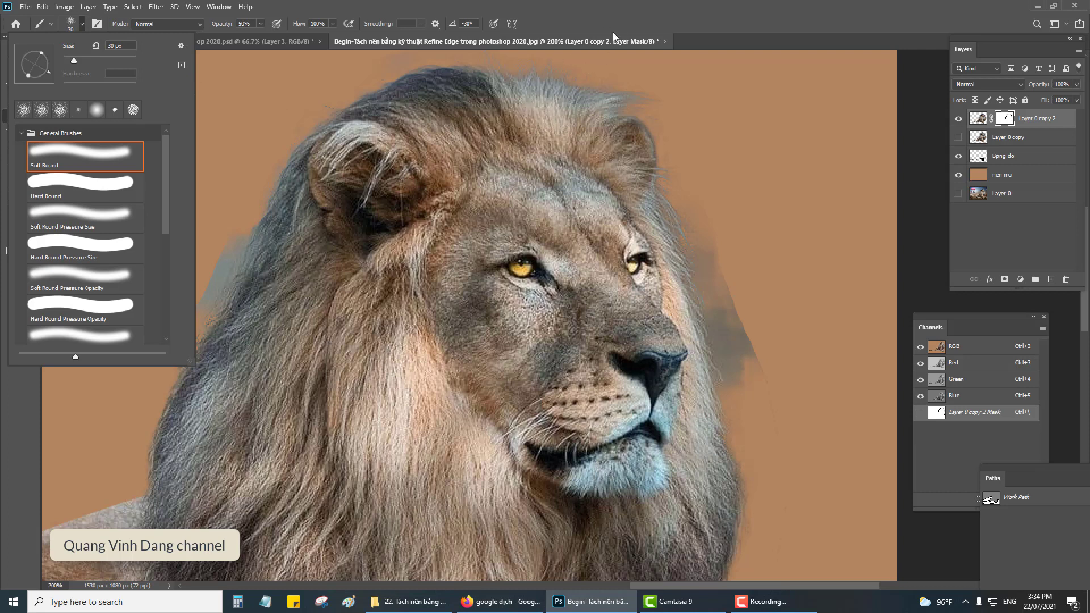
left_click(726, 33)
key("F5")
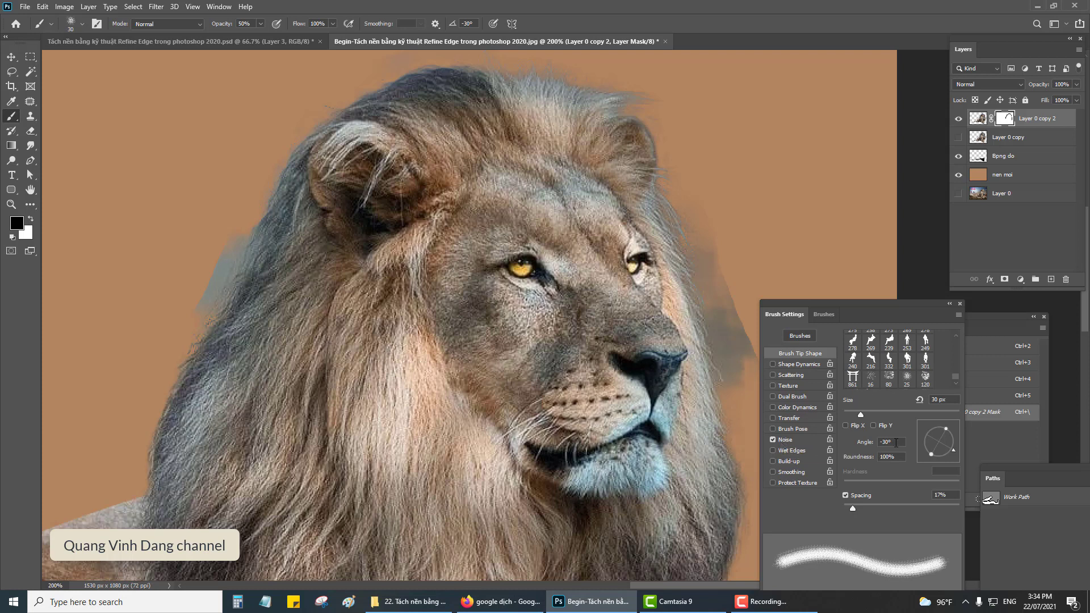
- Confirm the -30° brush tip angle, move the Brush Settings panel up, and recheck the presets
left_click(891, 443)
left_click_drag(897, 311, 891, 274)
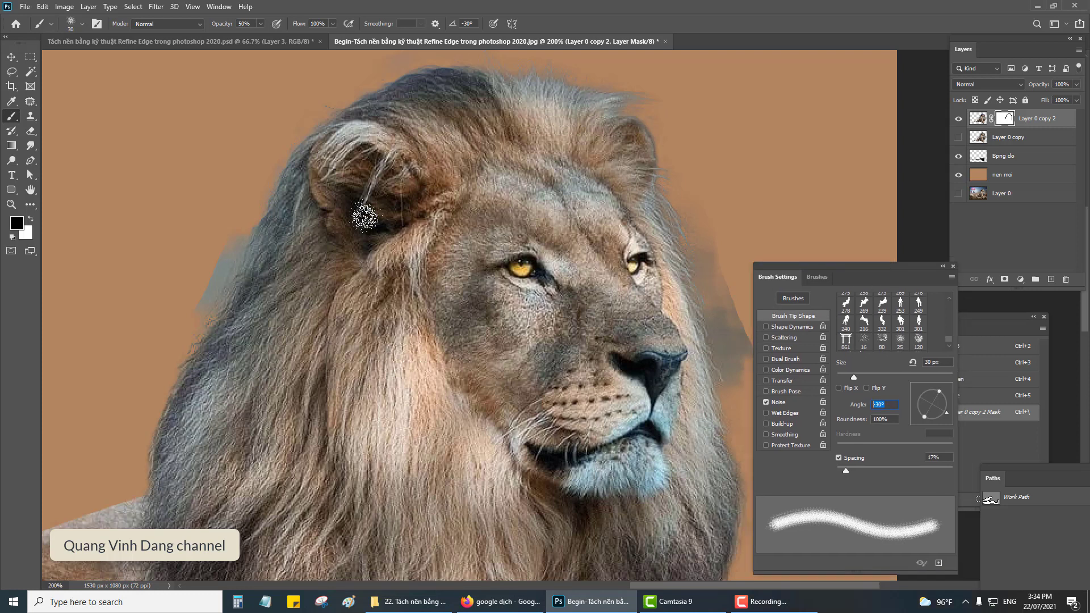
left_click(82, 25)
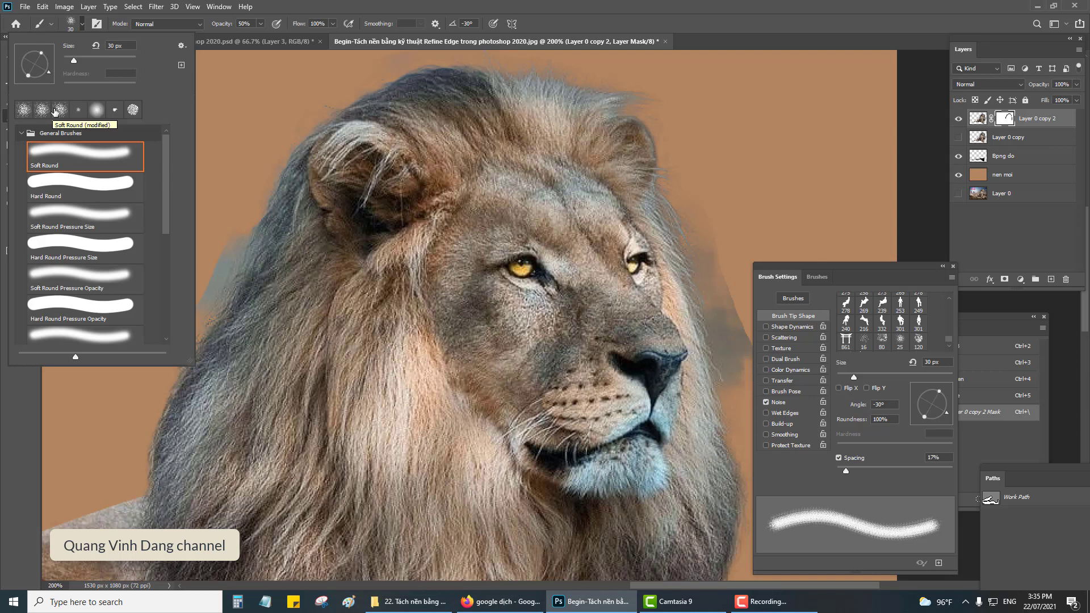
left_click(812, 223)
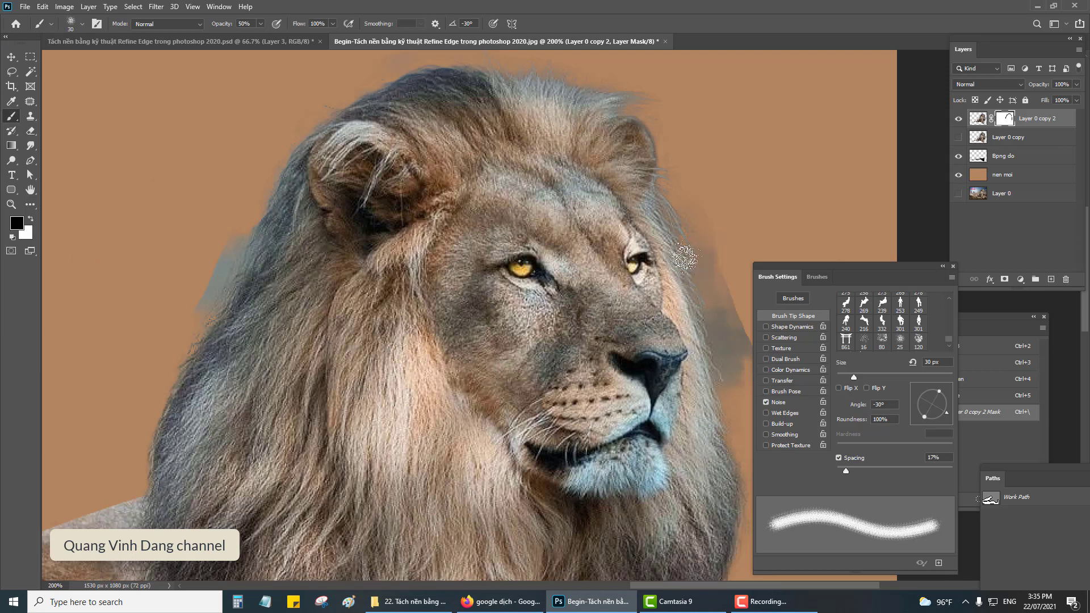
- Paint out the grey halo right of the muzzle, then beside the nose at 80% opacity
left_click_drag(676, 250, 568, 213)
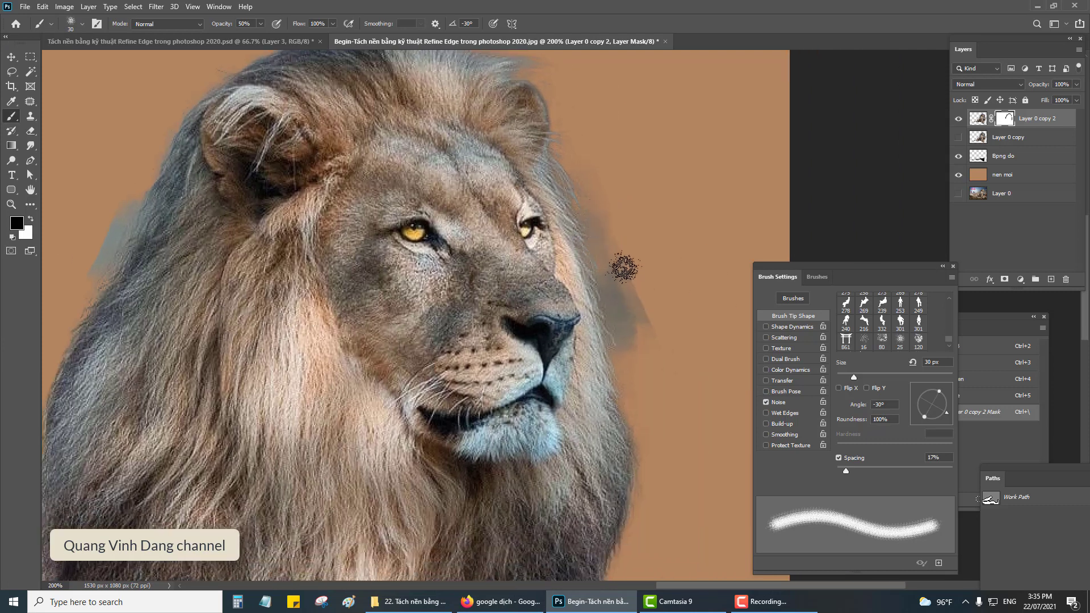
left_click_drag(613, 288, 662, 348)
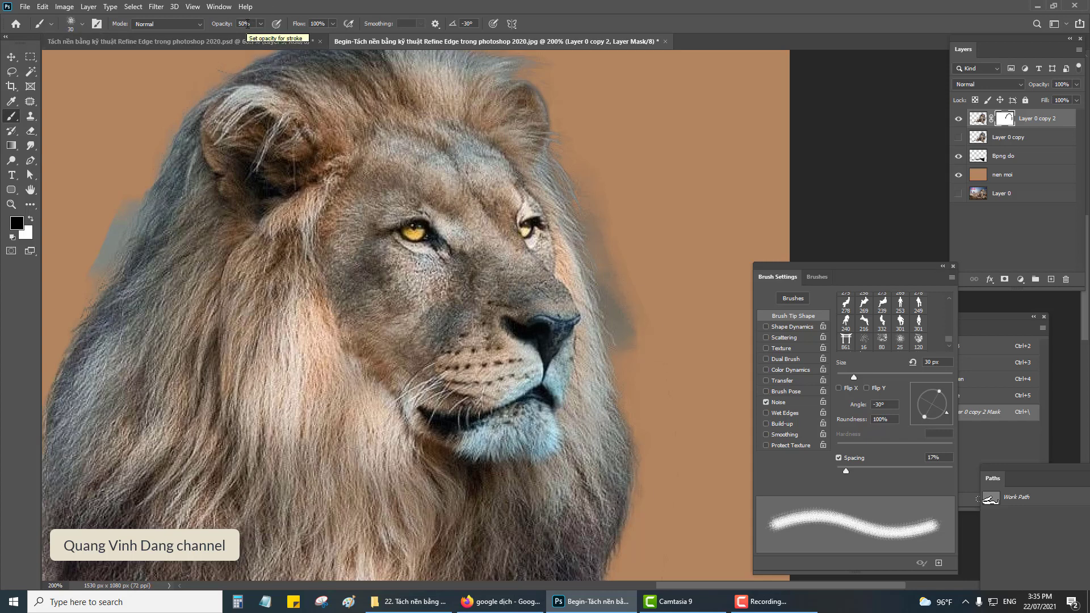
key("8")
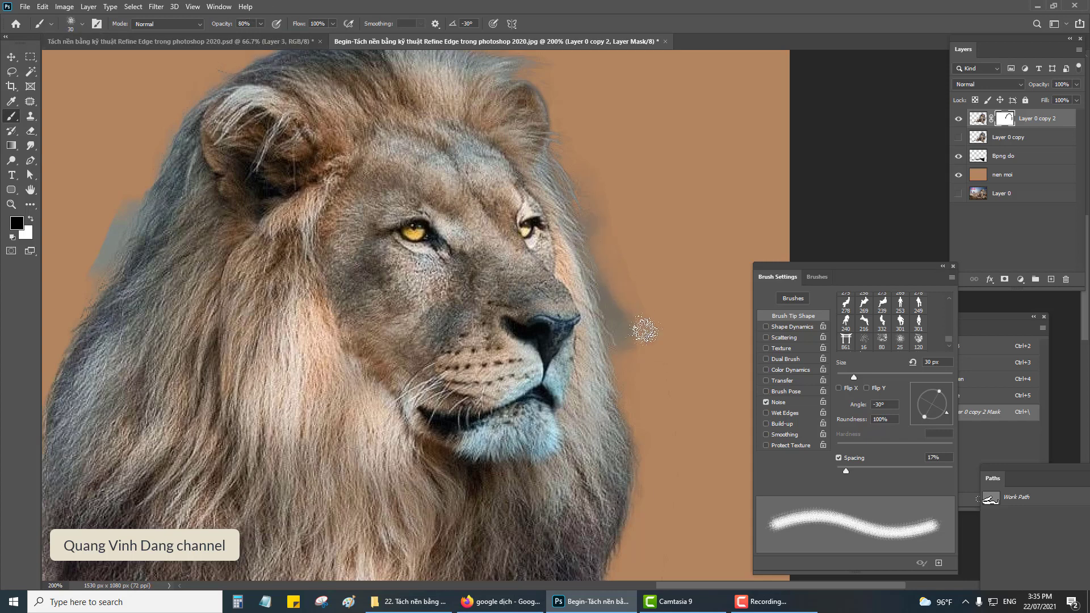
left_click_drag(609, 279, 645, 376)
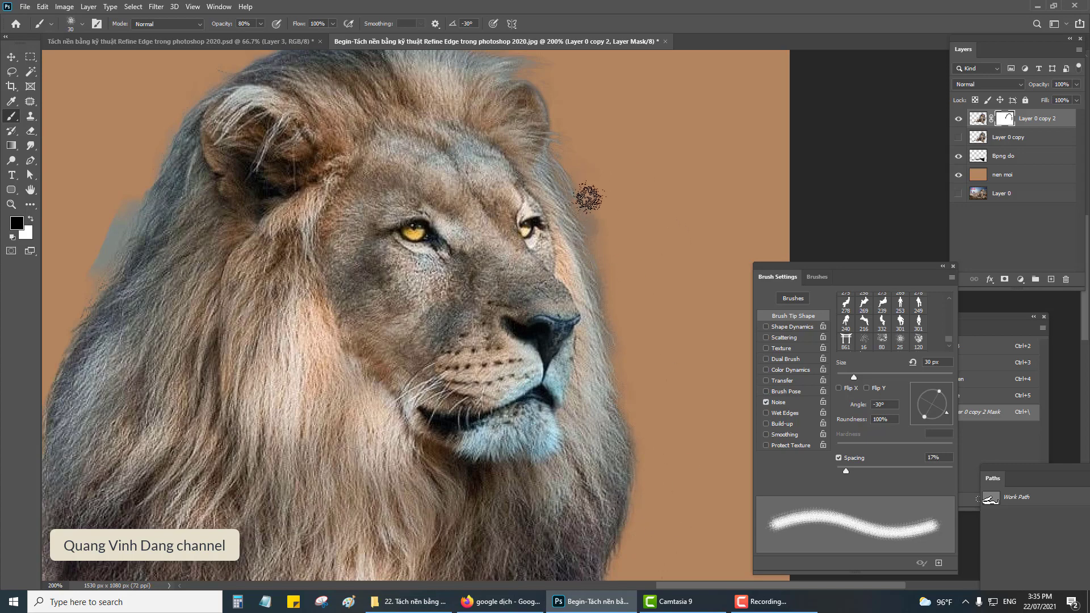
scroll(630, 216, "up", 1)
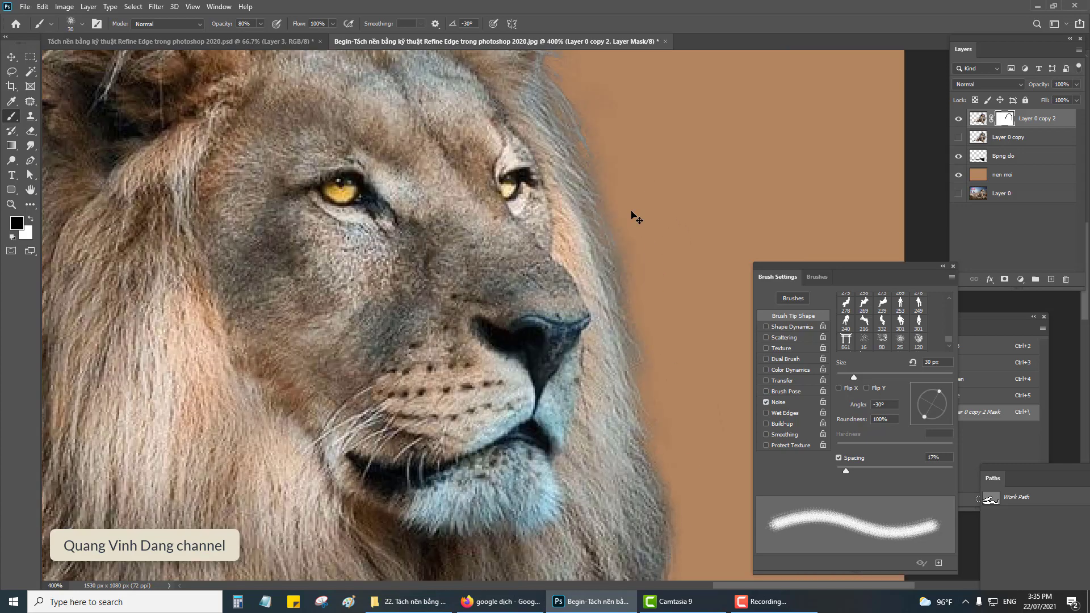
scroll(629, 212, "up", 1)
- Zoom in beside the face and set the mask brush to 4 px at 50% opacity
scroll(629, 187, "up", 1)
left_click_drag(629, 160, 515, 308)
key("bracketleft")
key("bracketleft")
key("bracketleft")
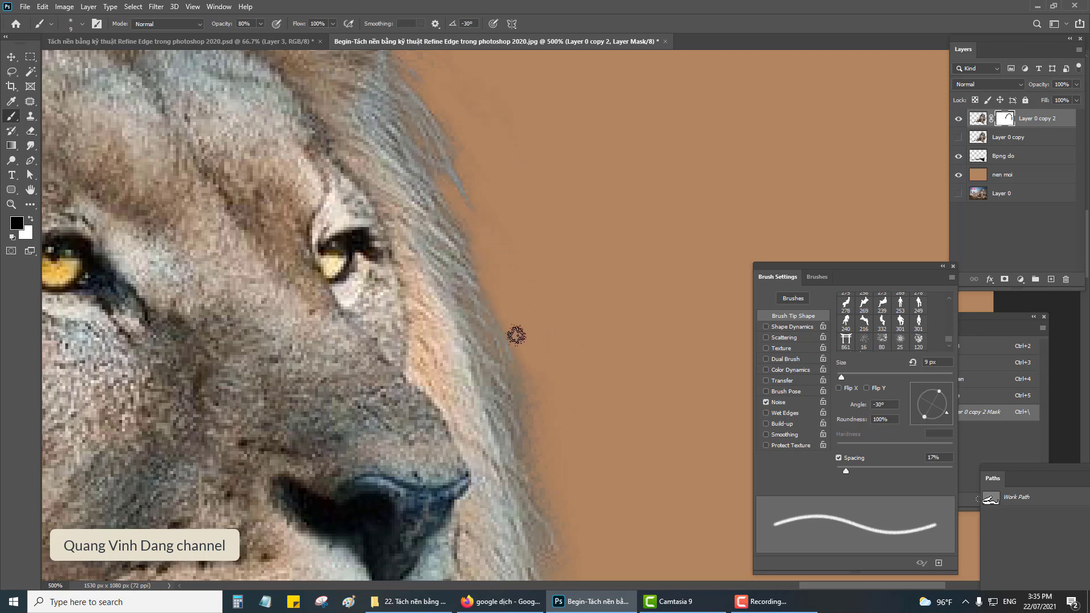
key("5")
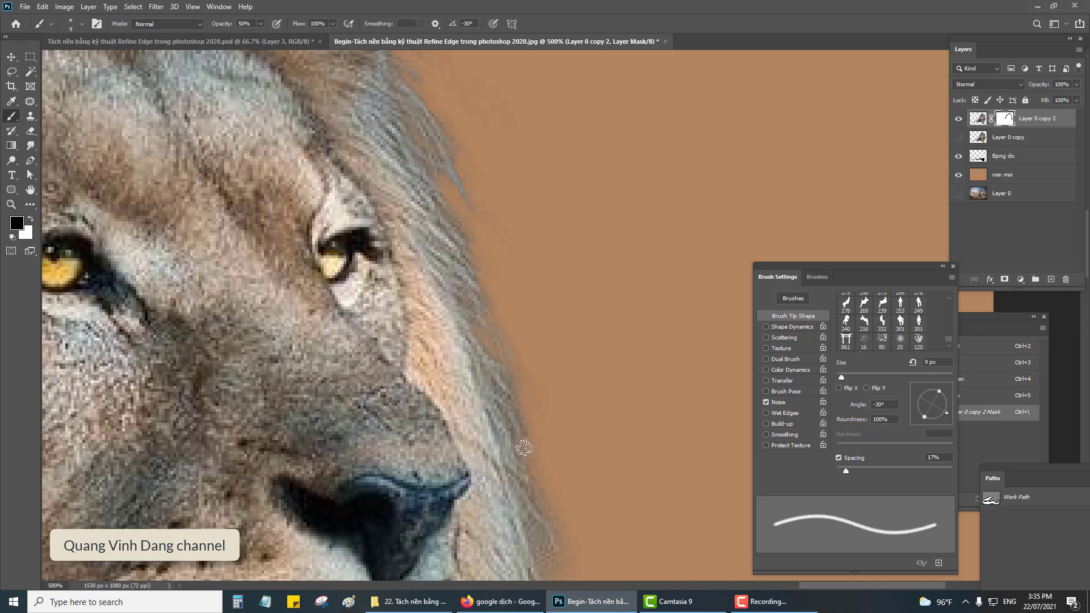
key("bracketleft")
key("bracketleft")
key("bracketleft")
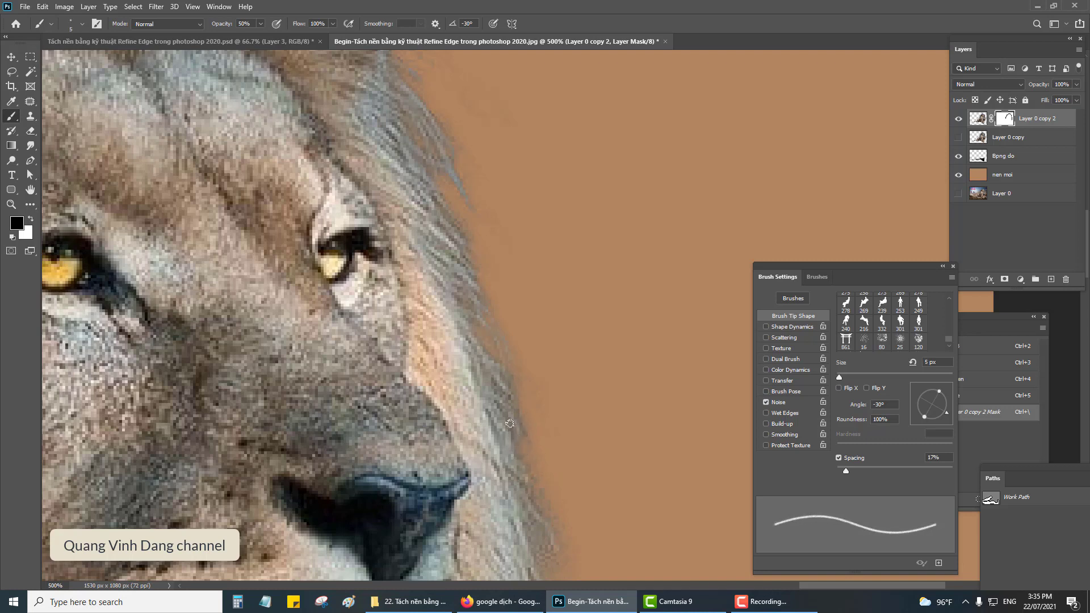
key("bracketleft")
key("bracketleft")
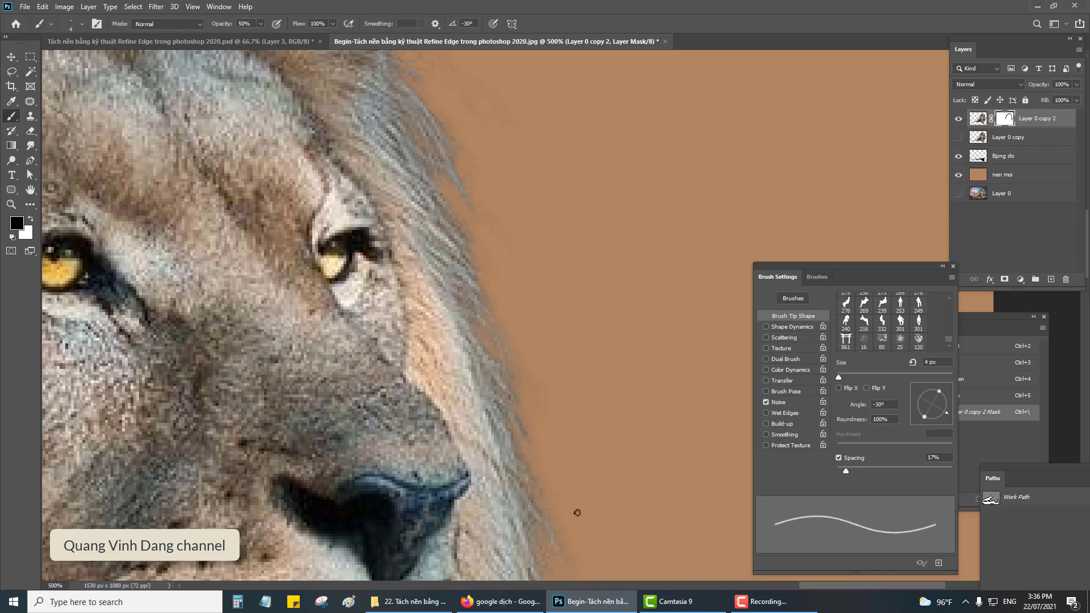
- Touch up the mask along the fur edge beside the nose, mouth and chin
left_click_drag(577, 512, 546, 280)
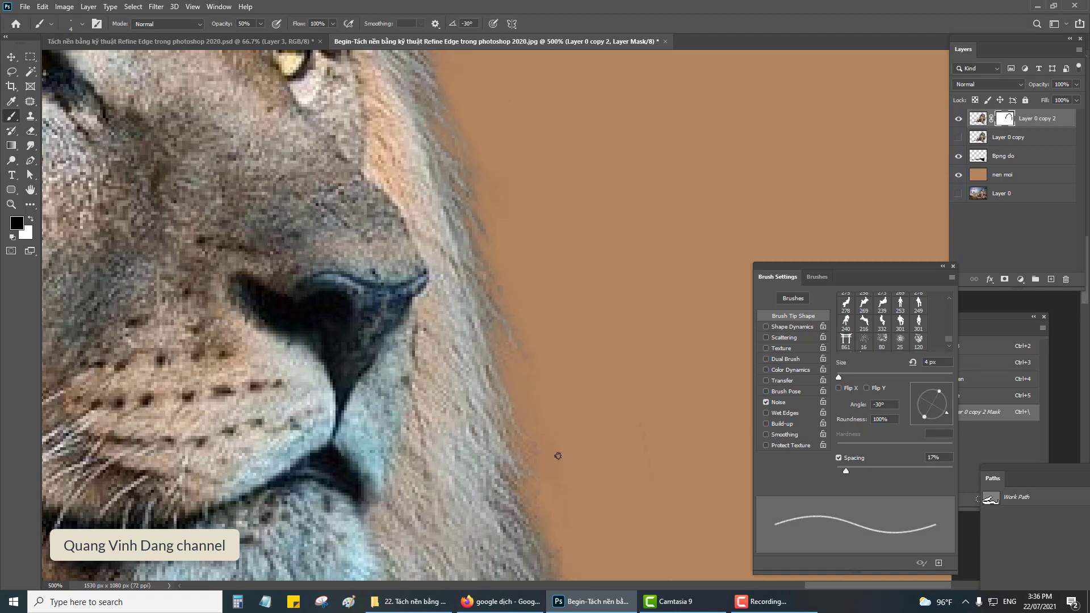
left_click_drag(558, 456, 473, 318)
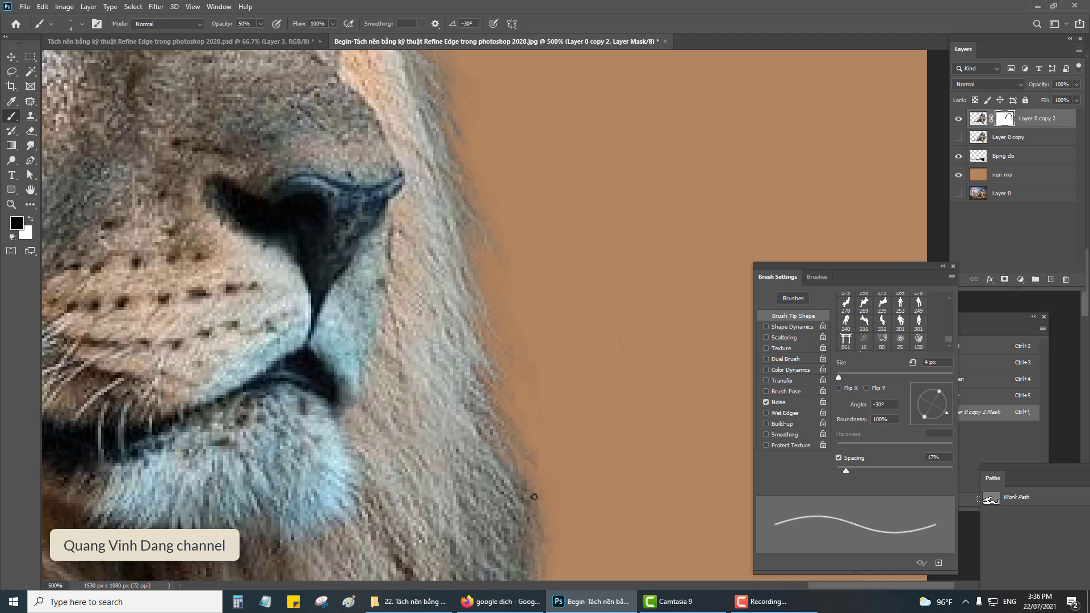
left_click_drag(534, 496, 568, 420)
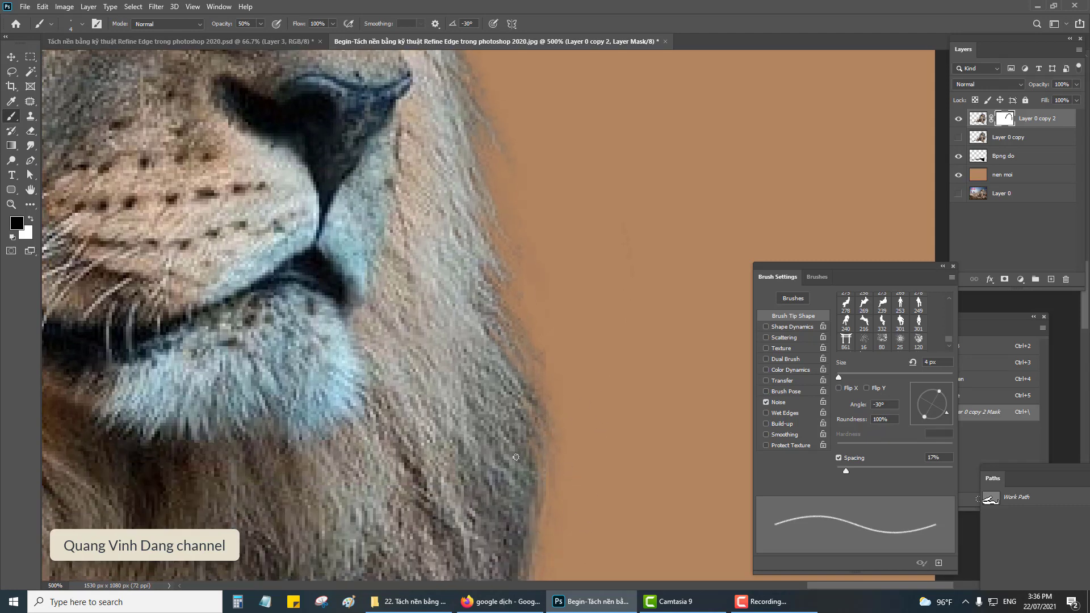
left_click_drag(516, 457, 521, 480)
left_click_drag(559, 377, 526, 344)
mouse_move(493, 417)
left_mouse_down()
mouse_move(503, 419)
mouse_move(495, 469)
mouse_move(537, 448)
mouse_move(521, 446)
left_mouse_up()
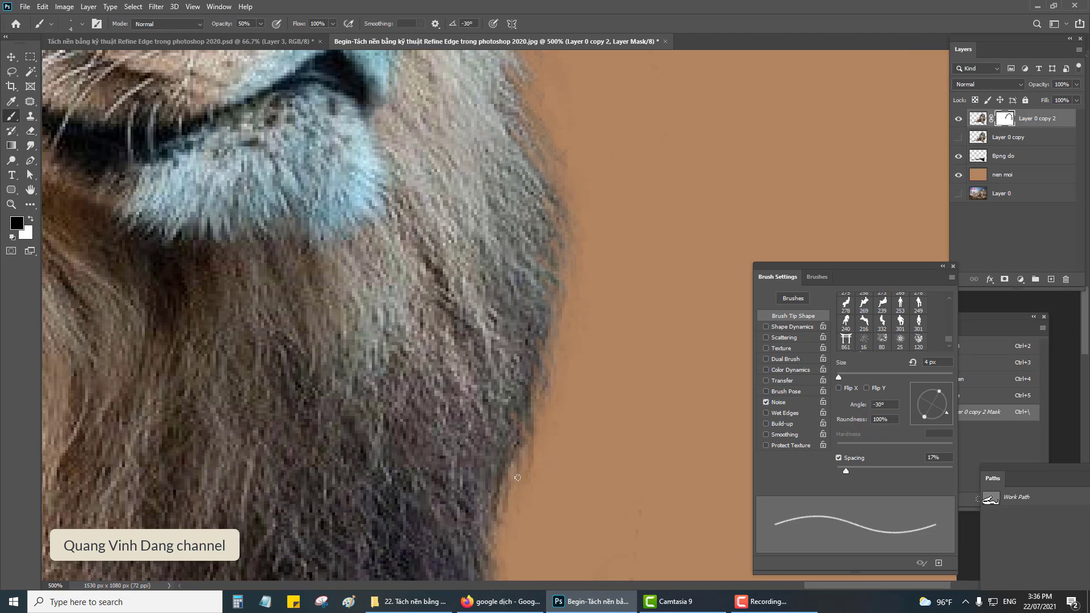
left_click_drag(522, 461, 557, 389)
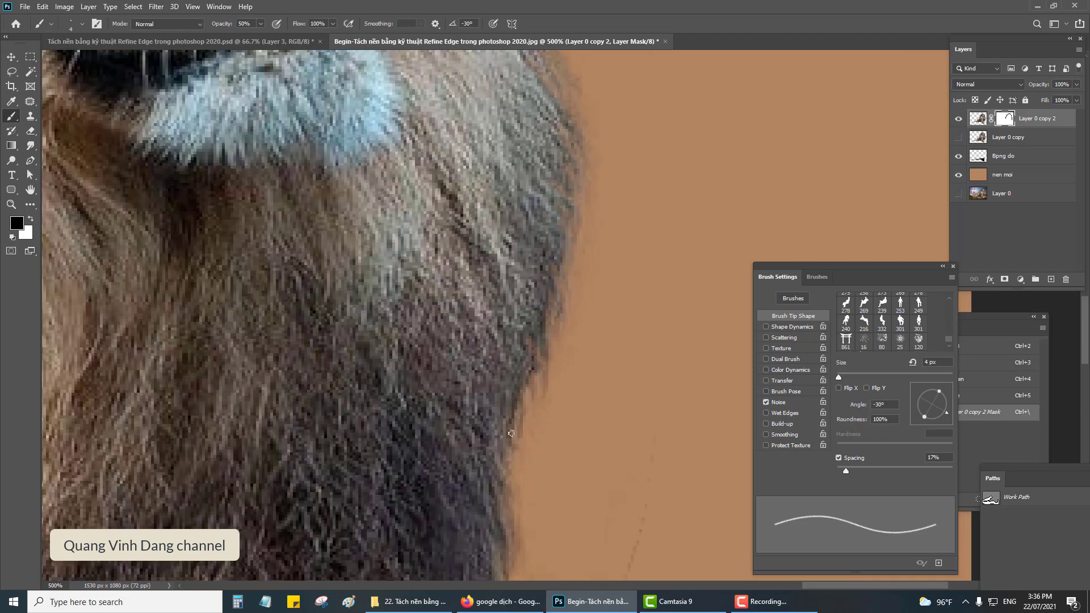
- Paint the mask along the top mane edge above the eyes, moving toward the ear
scroll(584, 556, "up", 10)
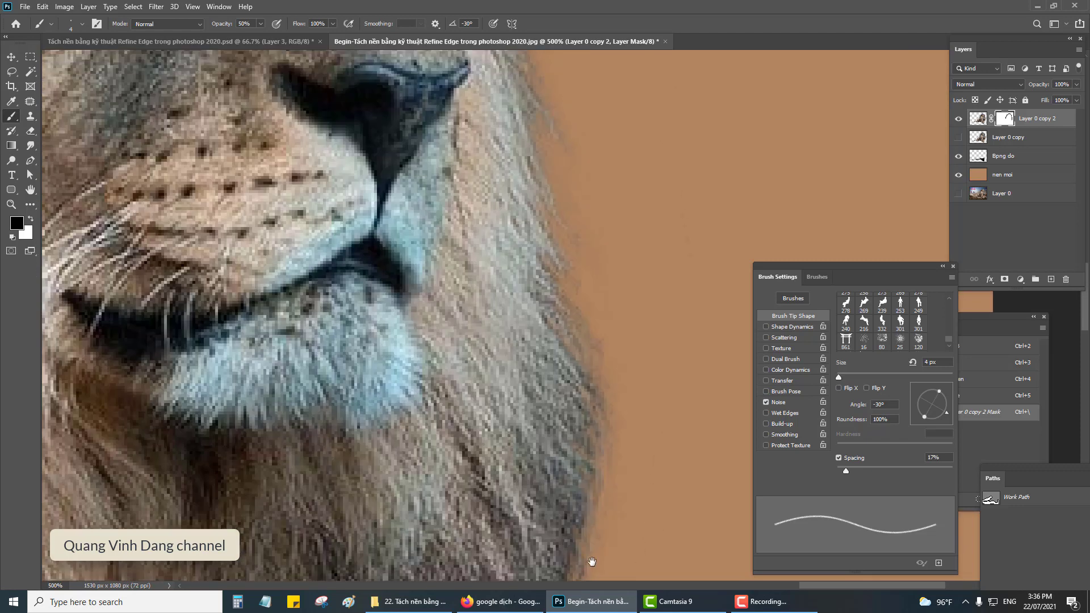
scroll(585, 511, "up", 6)
scroll(511, 499, "up", 2)
scroll(516, 340, "down", 3)
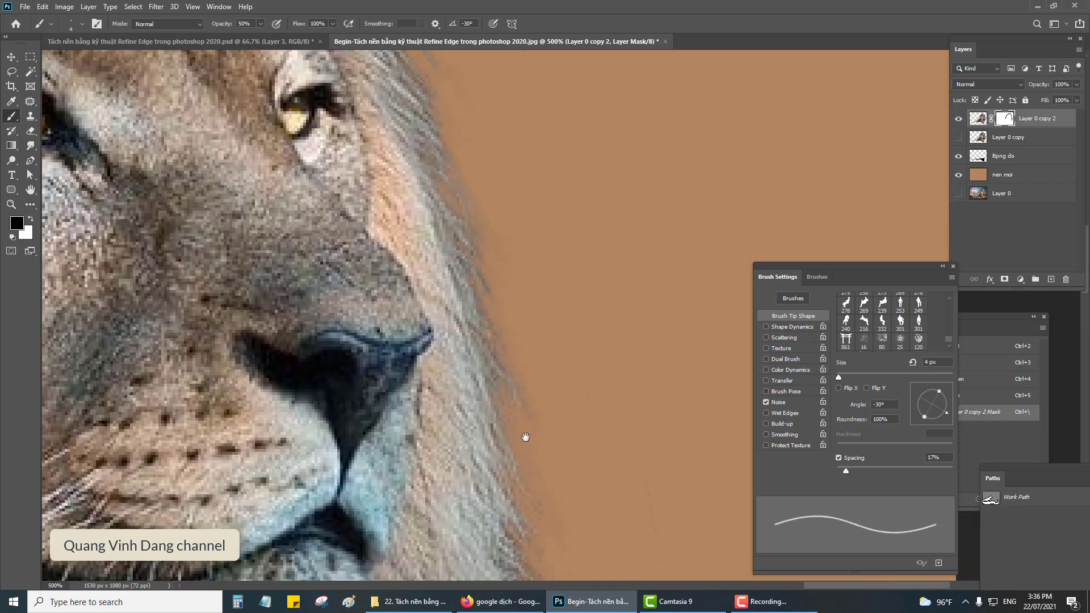
scroll(539, 433, "up", 7)
scroll(653, 536, "up", 4)
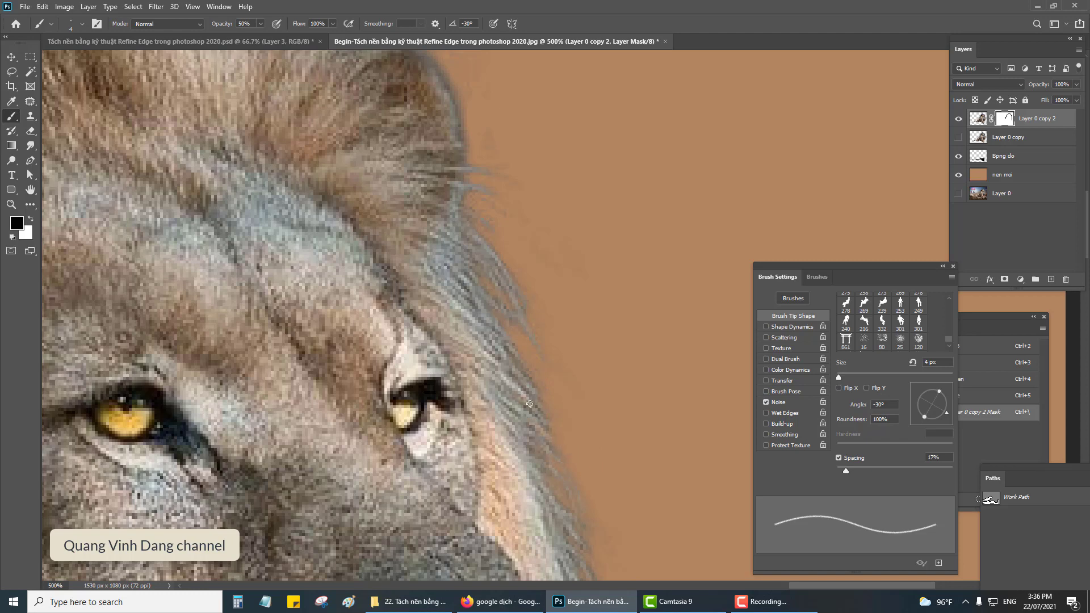
mouse_move(593, 366)
left_mouse_down()
mouse_move(606, 345)
mouse_move(510, 302)
left_mouse_up()
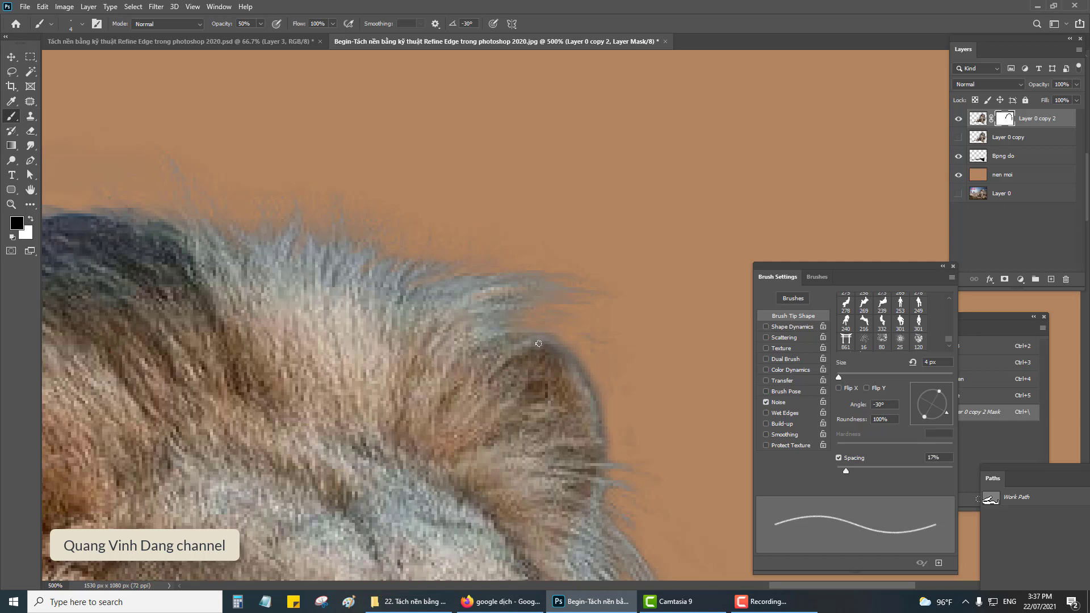
left_click_drag(539, 344, 600, 405)
scroll(443, 342, "left", 5)
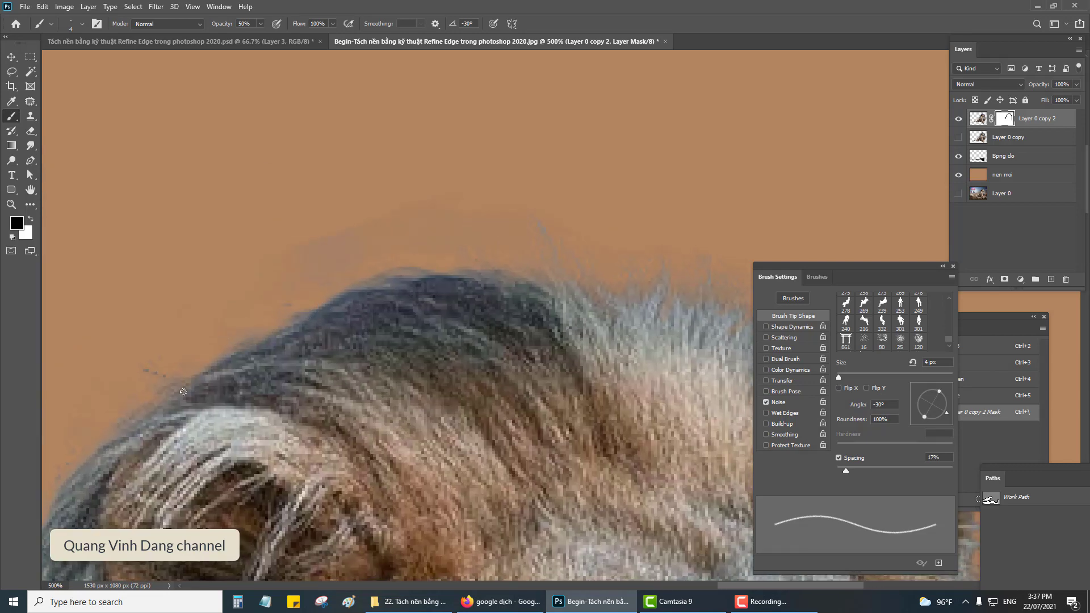
scroll(227, 359, "left", 5)
scroll(601, 195, "down", 3)
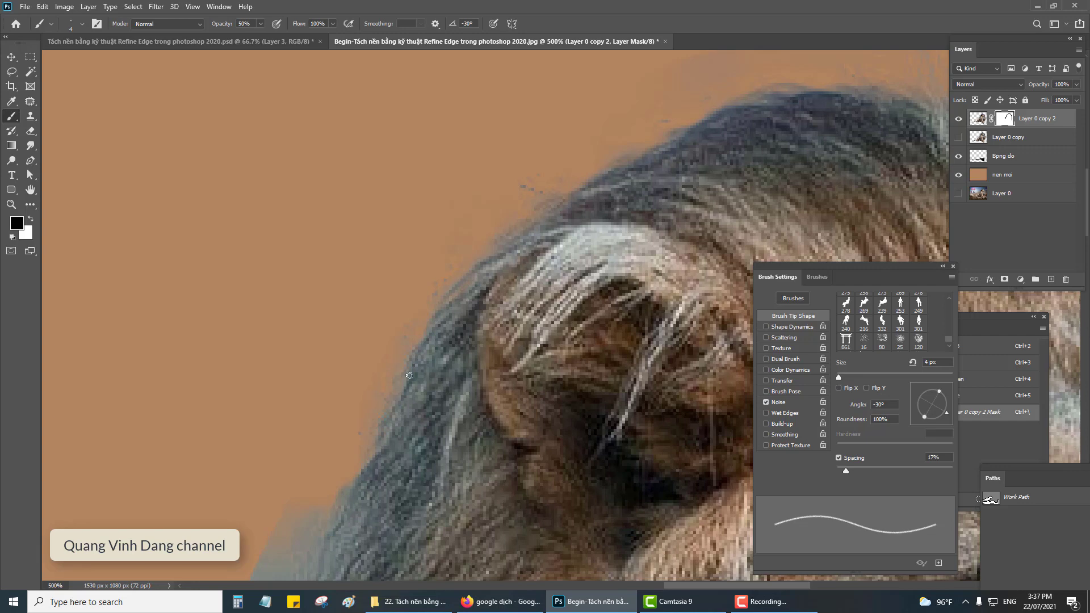
left_click_drag(374, 397, 462, 256)
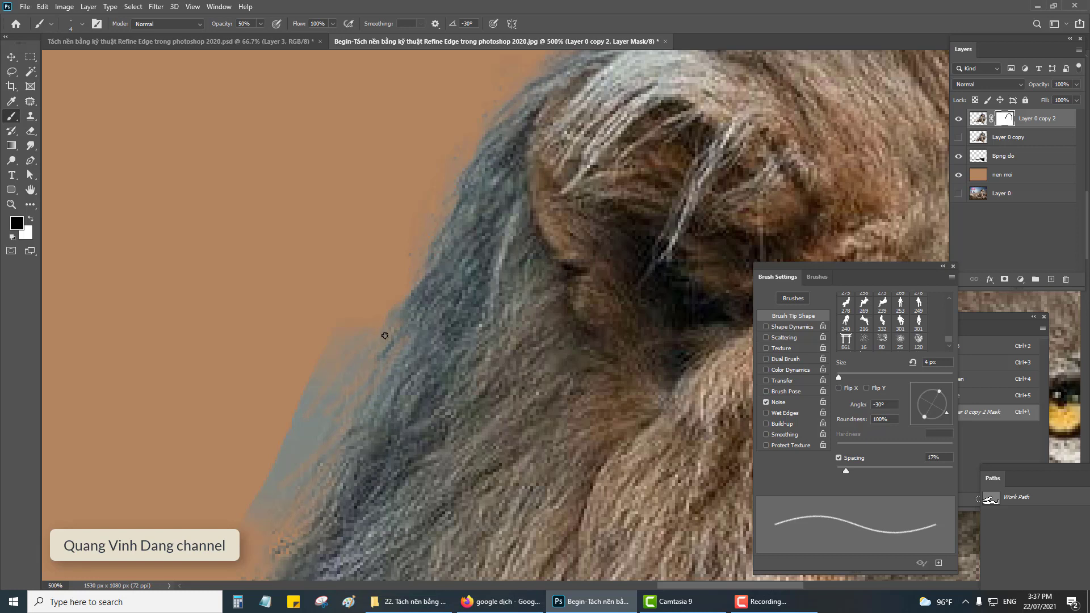
- Paint out the blue-grey fringe at 100%, then set the brush to 25 px at 90% opacity
key("bracketright")
key("bracketright")
key("bracketright")
key("bracketright")
key("bracketright")
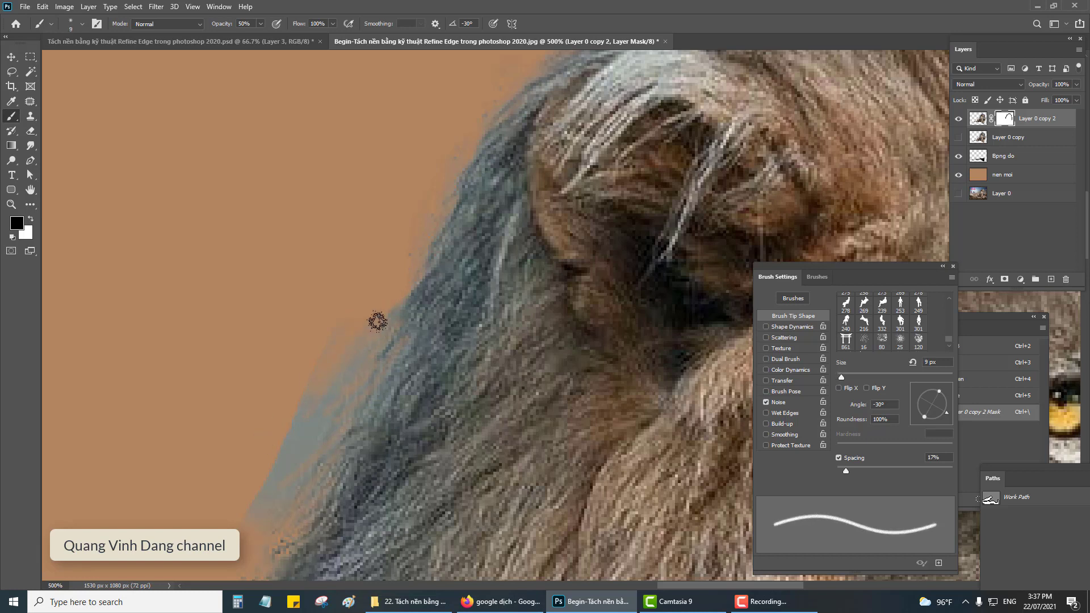
key("0")
mouse_move(382, 317)
left_mouse_down()
mouse_move(312, 418)
mouse_move(342, 335)
left_mouse_up()
key("9")
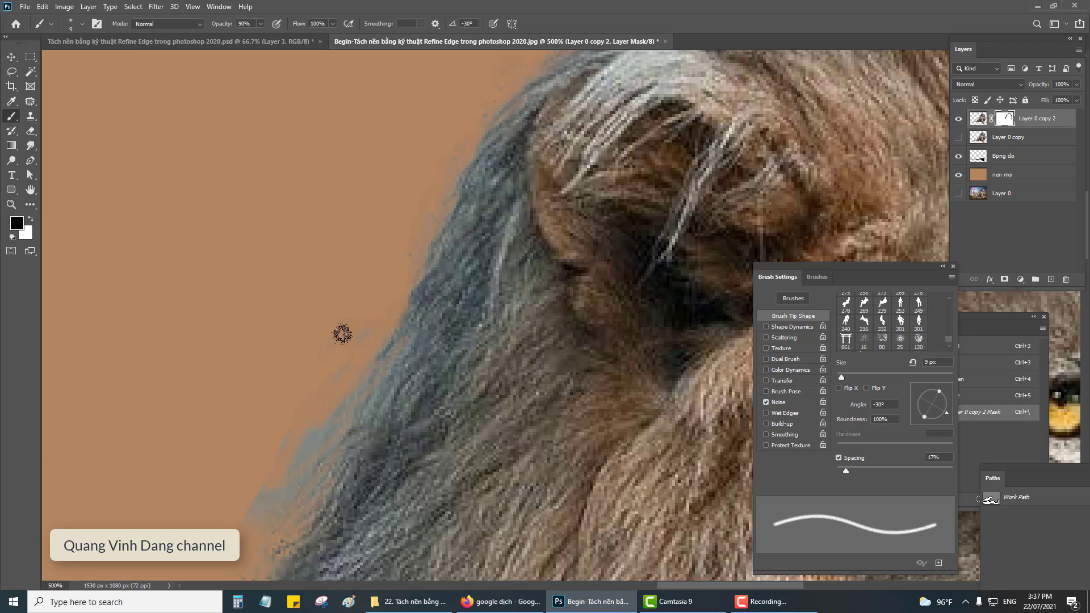
key("bracketright")
key("bracketright")
key("bracketright")
key("bracketright")
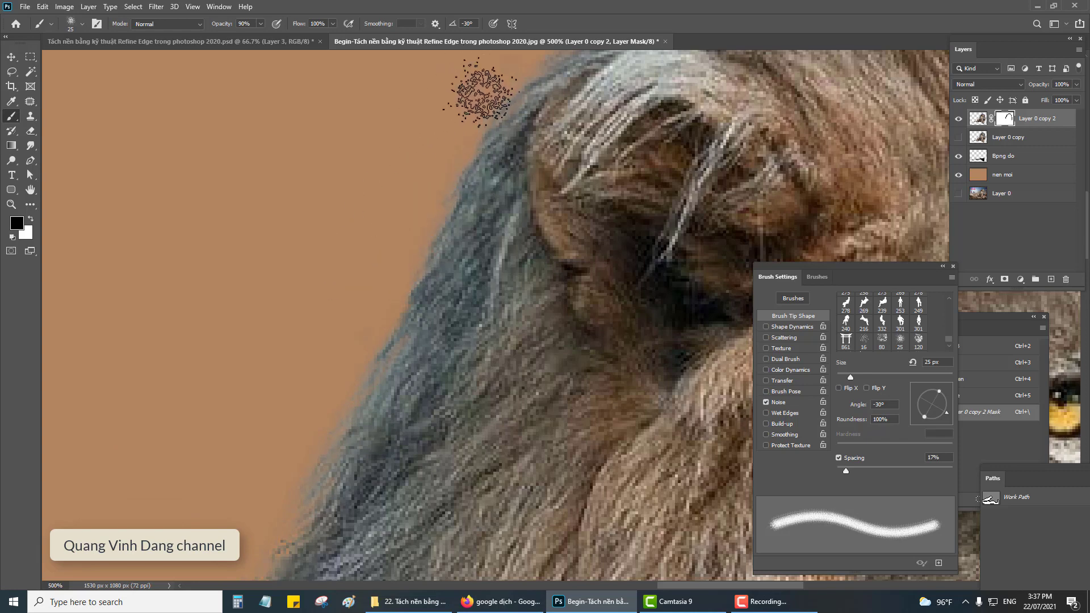
- Rough up the mask along the top of the mane and down beside the nose and chin
left_click_drag(486, 170, 352, 352)
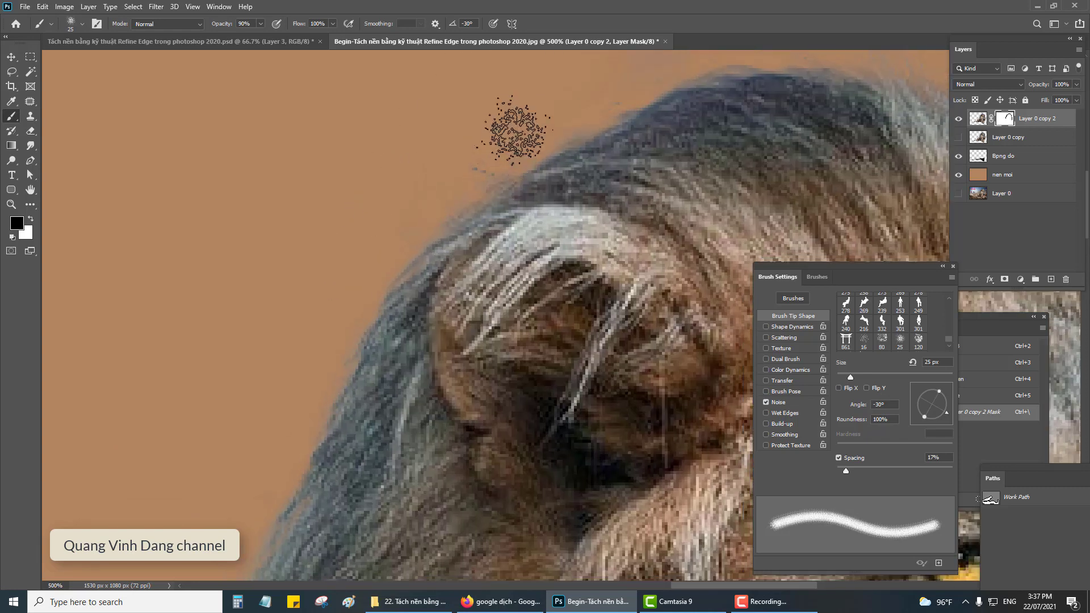
left_click_drag(625, 162, 448, 346)
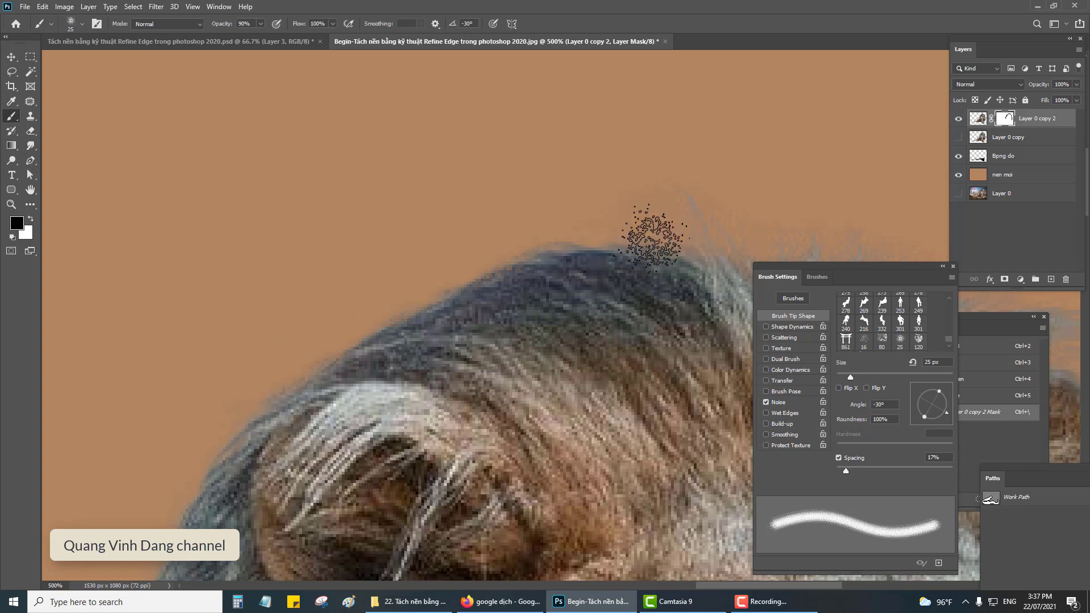
left_click_drag(677, 231, 415, 245)
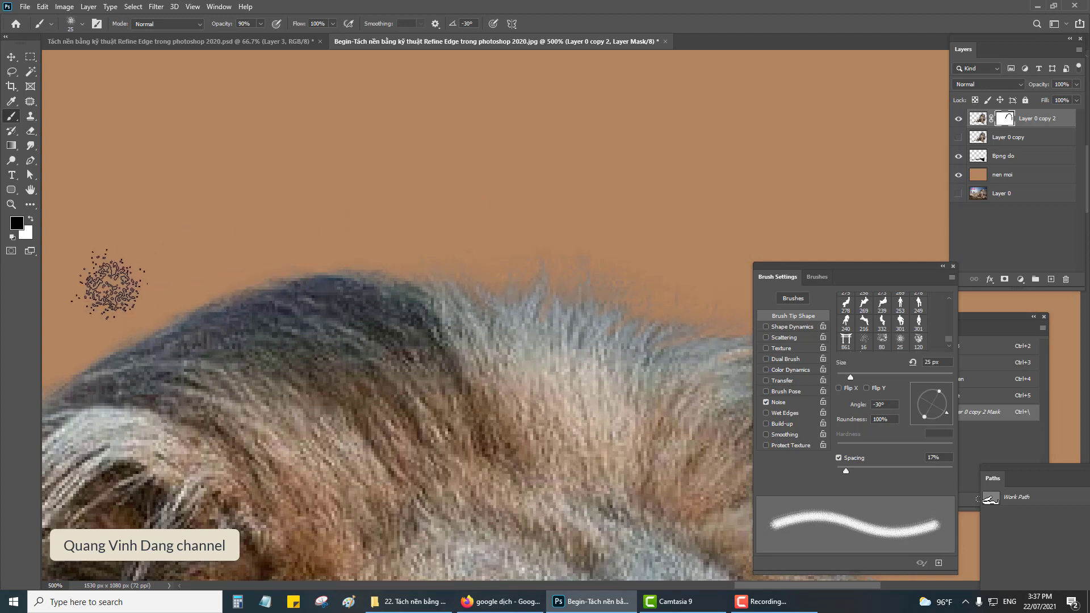
left_click_drag(449, 210, 219, 80)
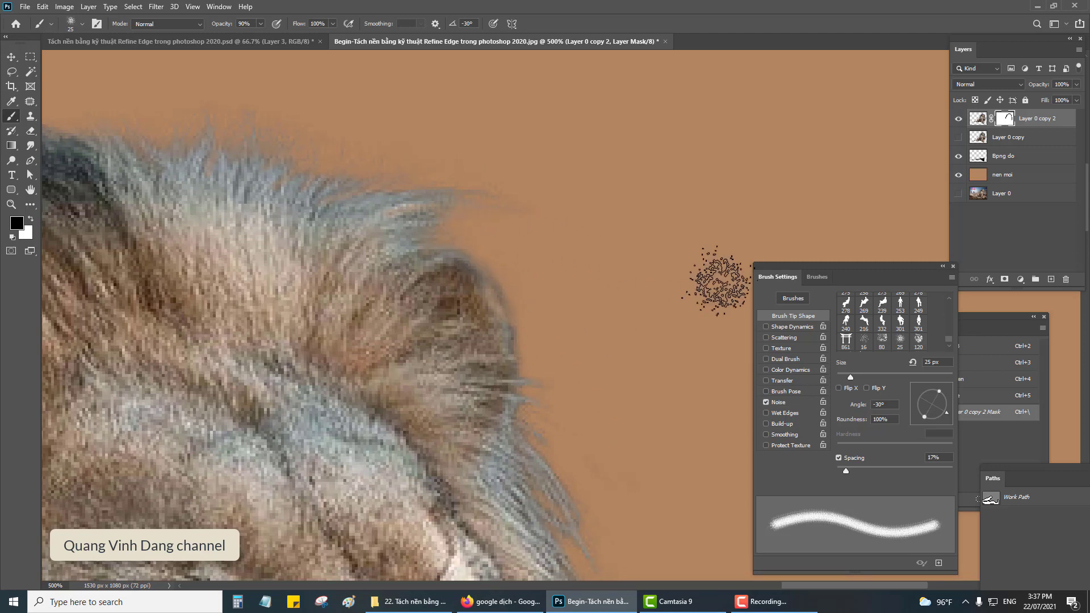
left_click_drag(373, 198, 435, 315)
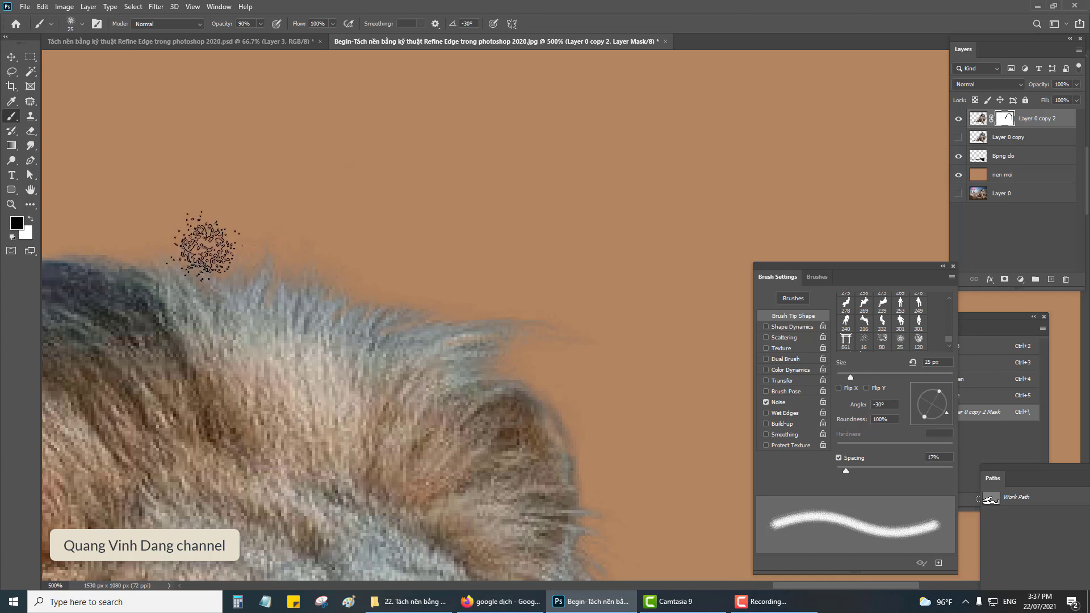
left_click_drag(429, 378, 486, 57)
scroll(485, 57, "down", 5)
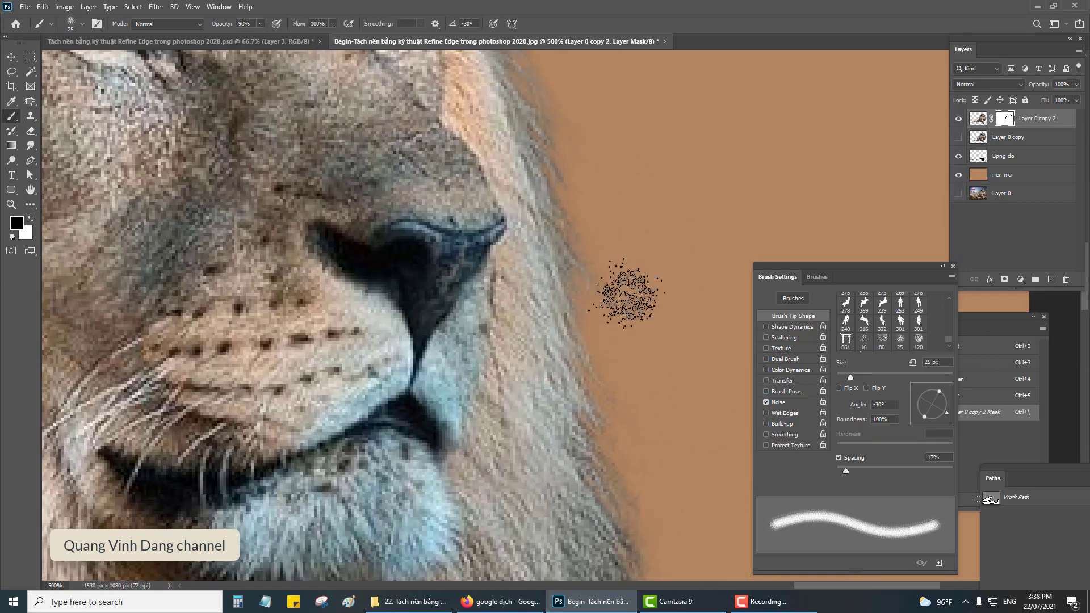
left_click_drag(650, 336, 547, 211)
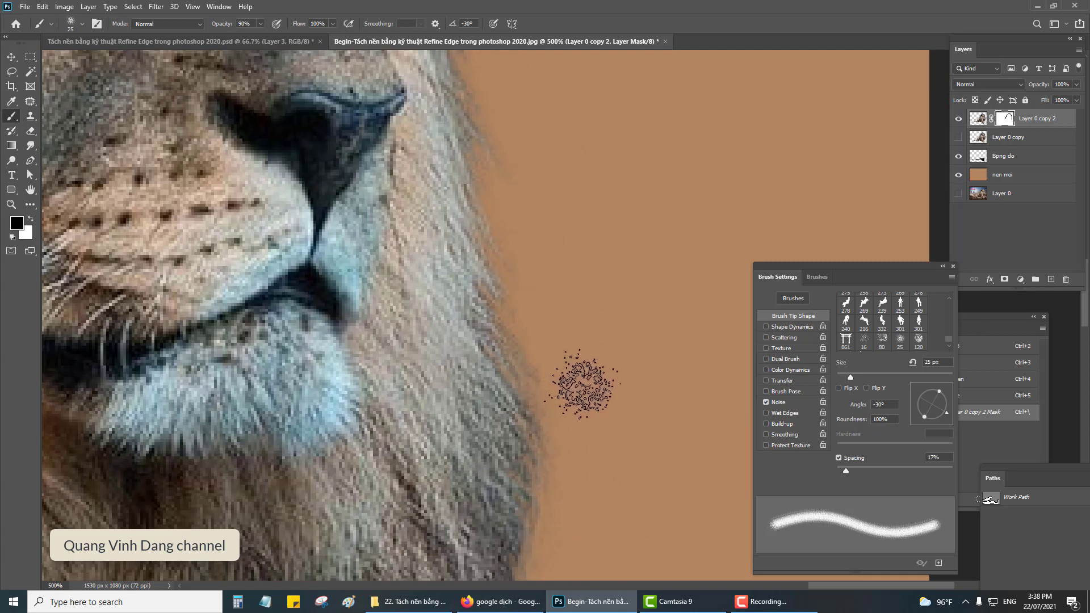
left_click_drag(565, 506, 537, 217)
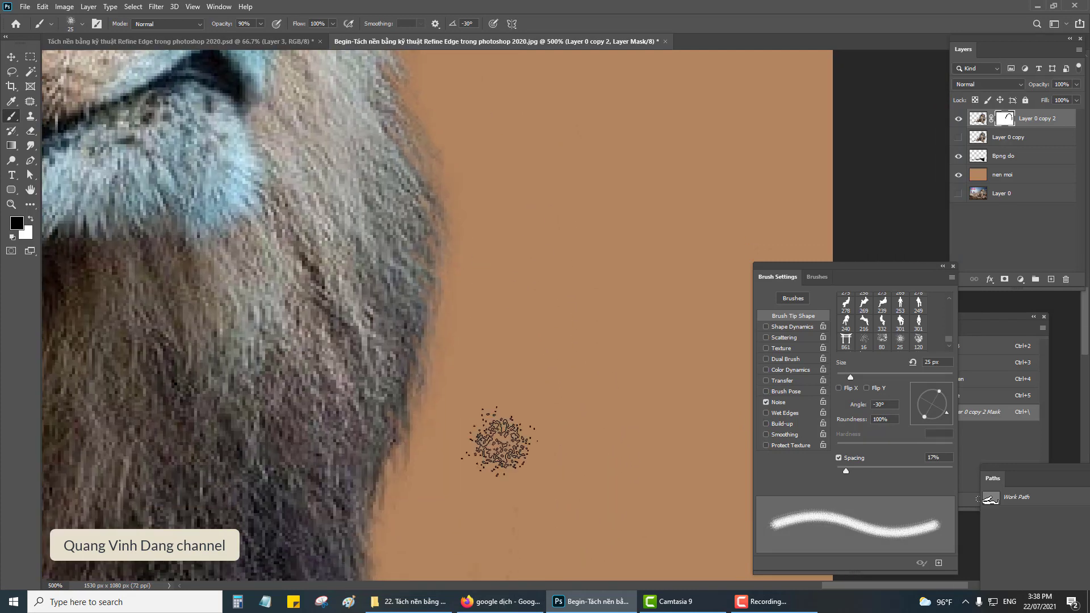
scroll(538, 341, "down", 2)
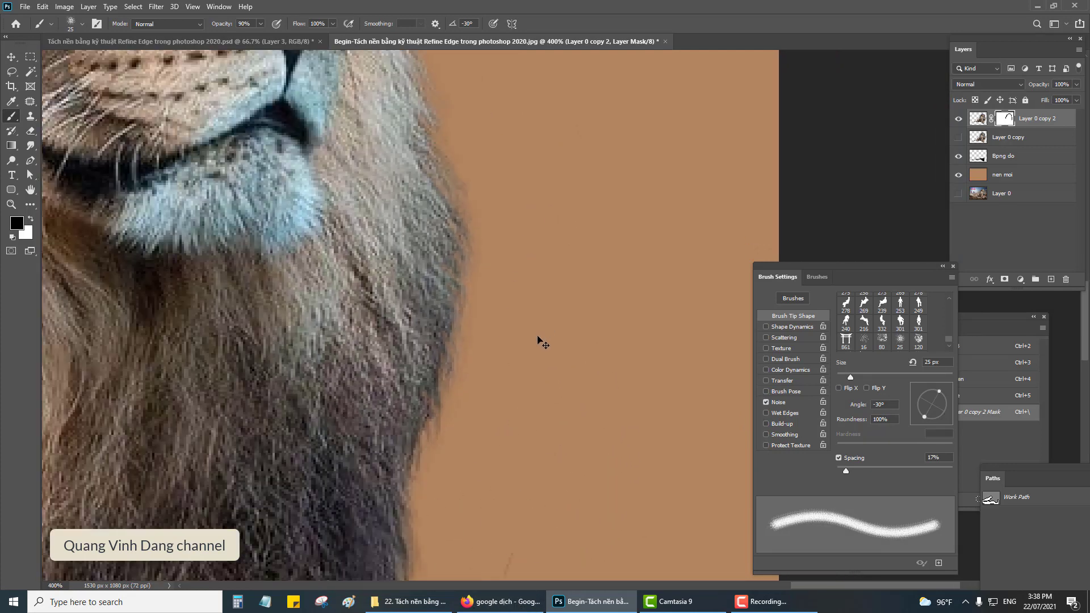
scroll(555, 341, "down", 1)
- Enlarge the brush to 60 px and soften the mane's left edge and top by the ear
scroll(568, 337, "down", 1)
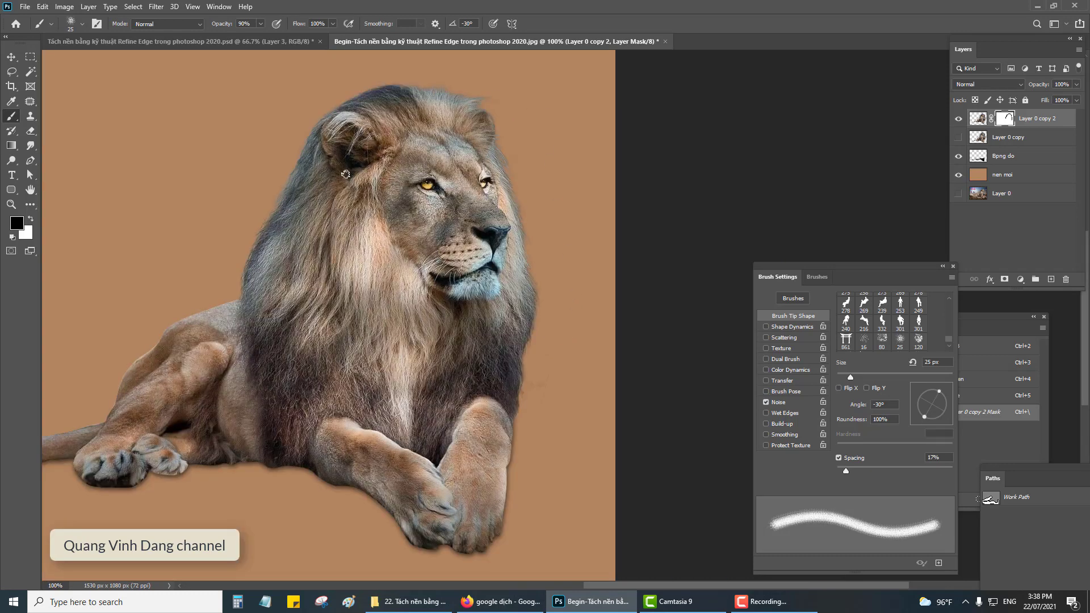
key("bracketright")
key("bracketright")
key("bracketright")
key("bracketright")
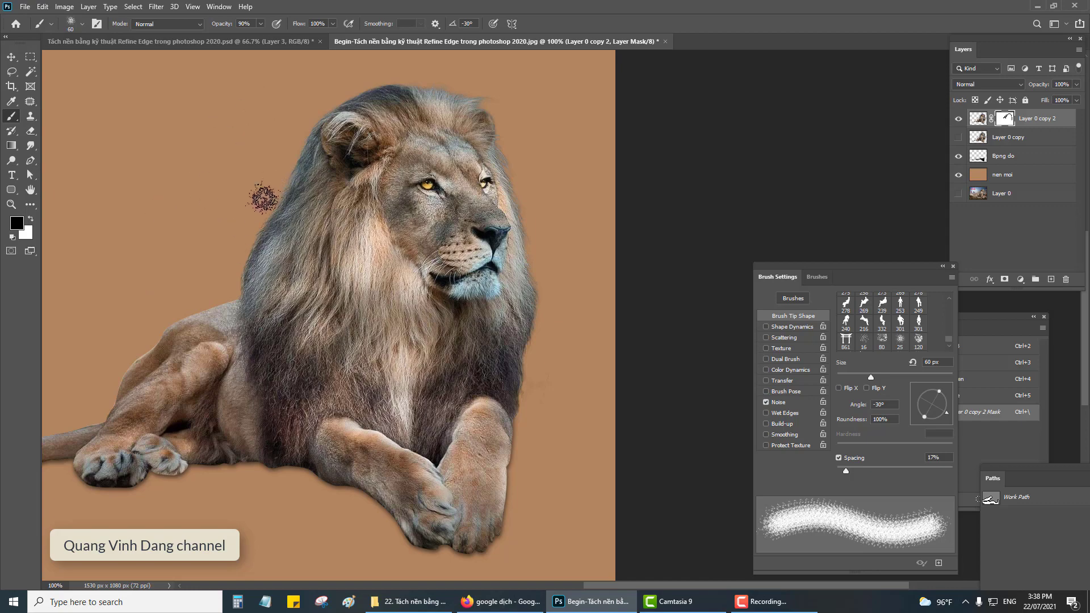
key("ctrl+plus")
left_click_drag(253, 216, 142, 51)
key("ctrl+plus")
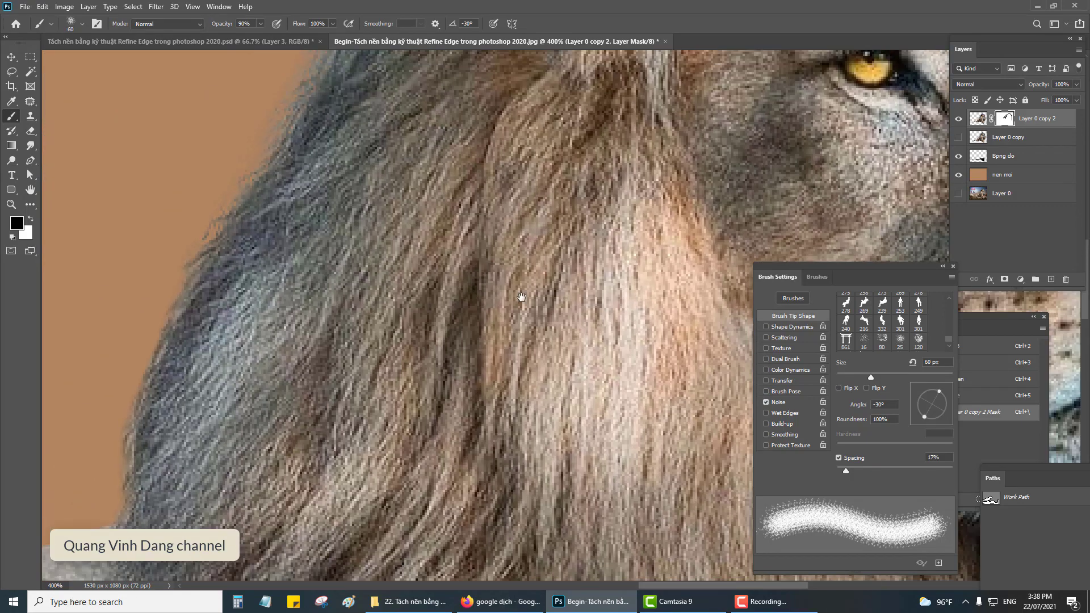
left_click_drag(524, 297, 540, 324)
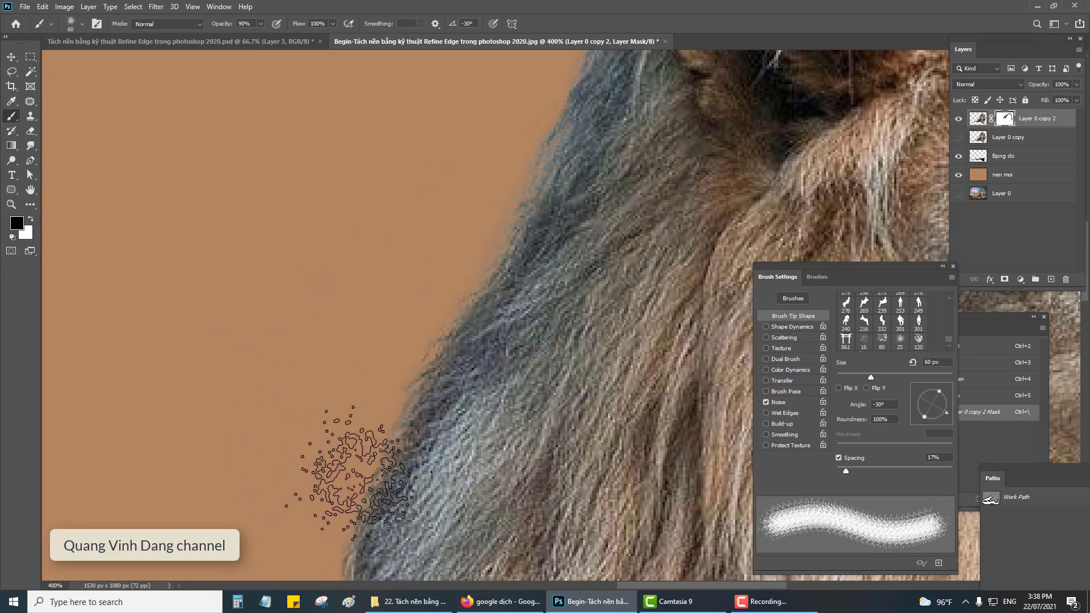
left_click_drag(385, 377, 413, 251)
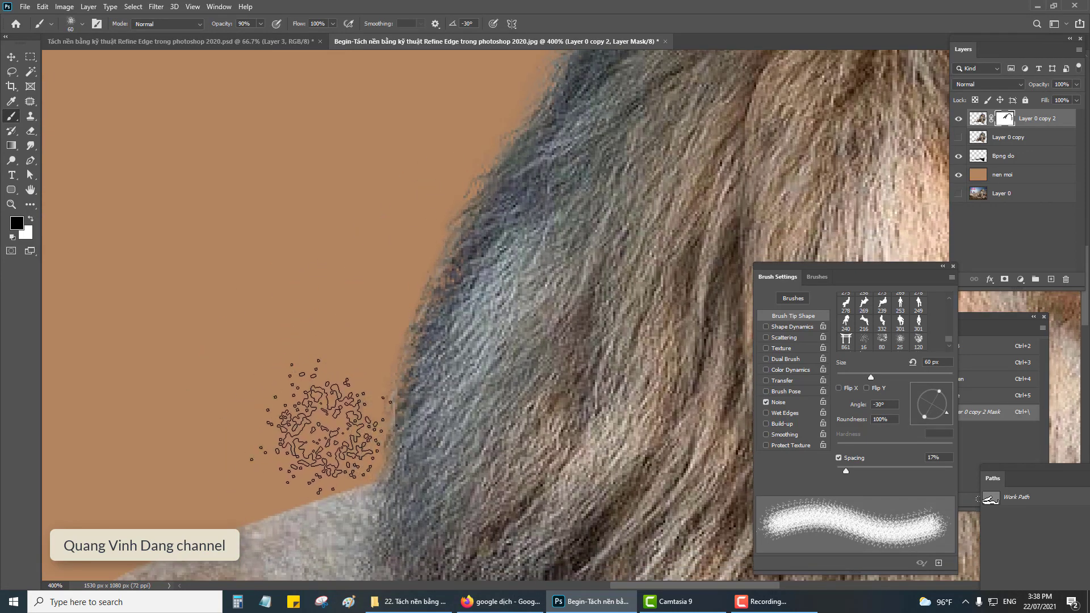
scroll(397, 232, "up", 3)
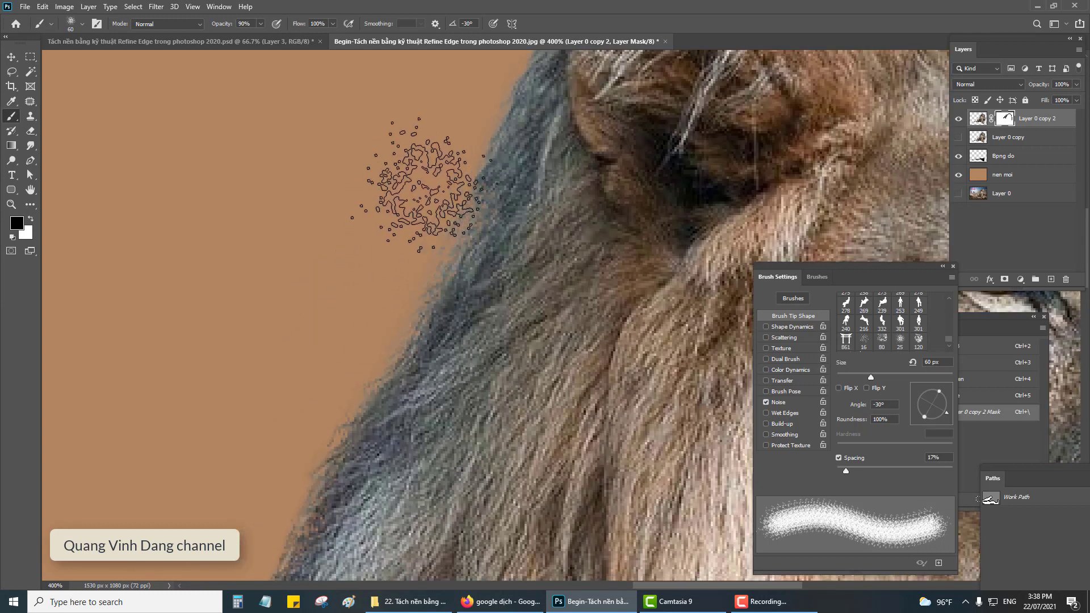
left_click_drag(414, 176, 341, 365)
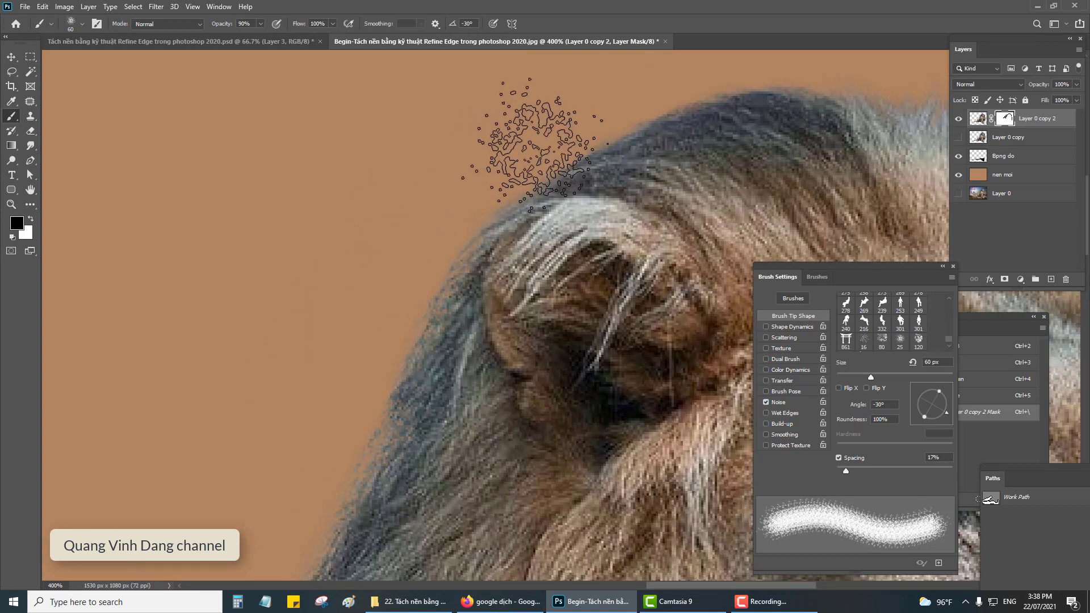
- Soften the chin fur, view the whole lion at 100%, and switch to the Move tool
key("ctrl+minus")
key("ctrl+minus")
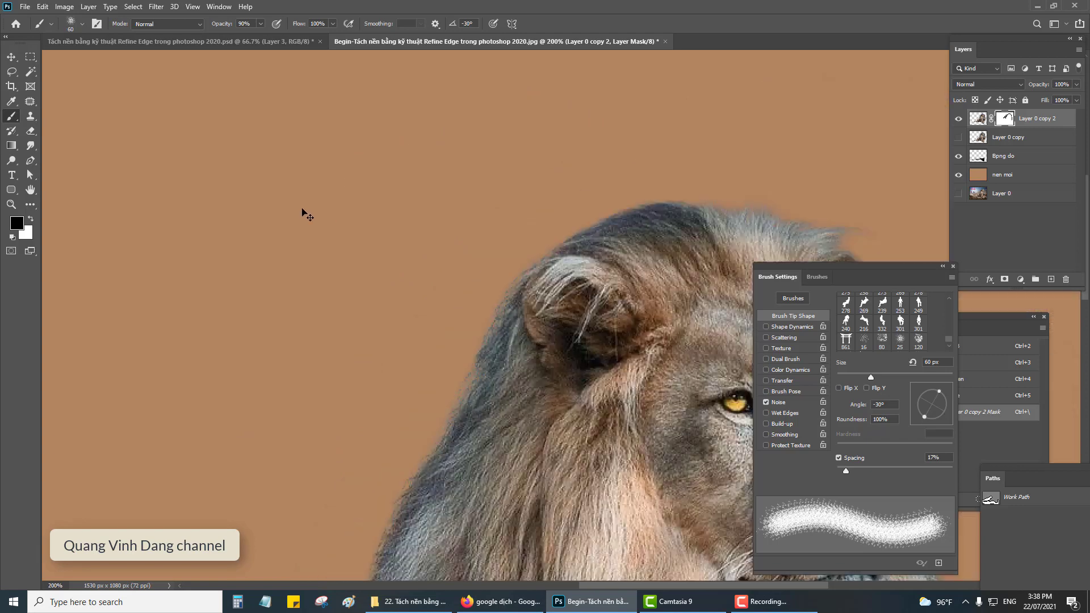
key("ctrl+minus")
key("ctrl+minus")
key("ctrl+plus")
scroll(509, 255, "right", 5)
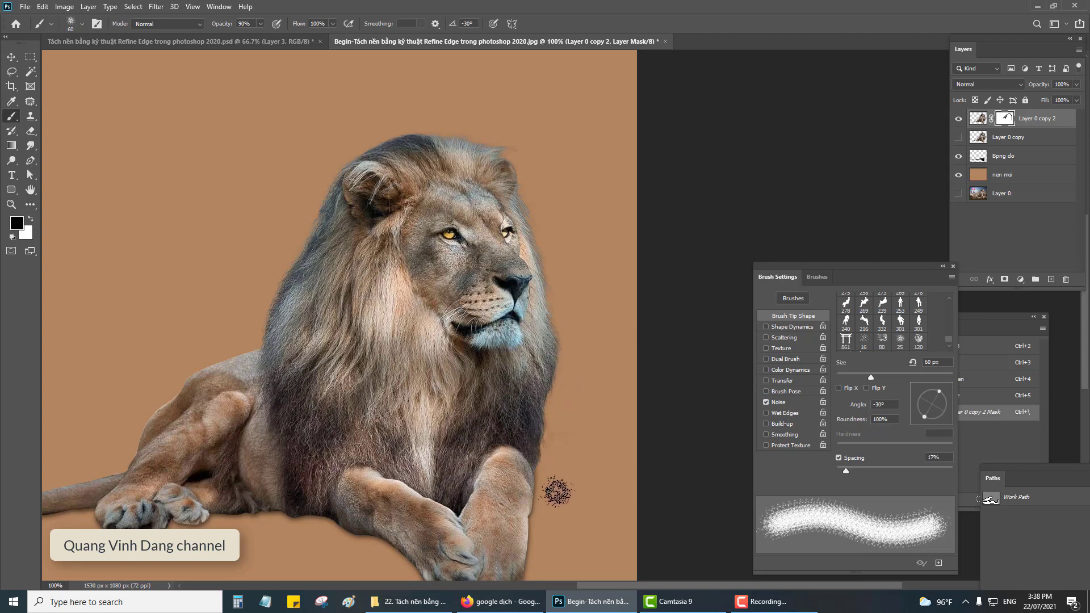
key("ctrl+plus")
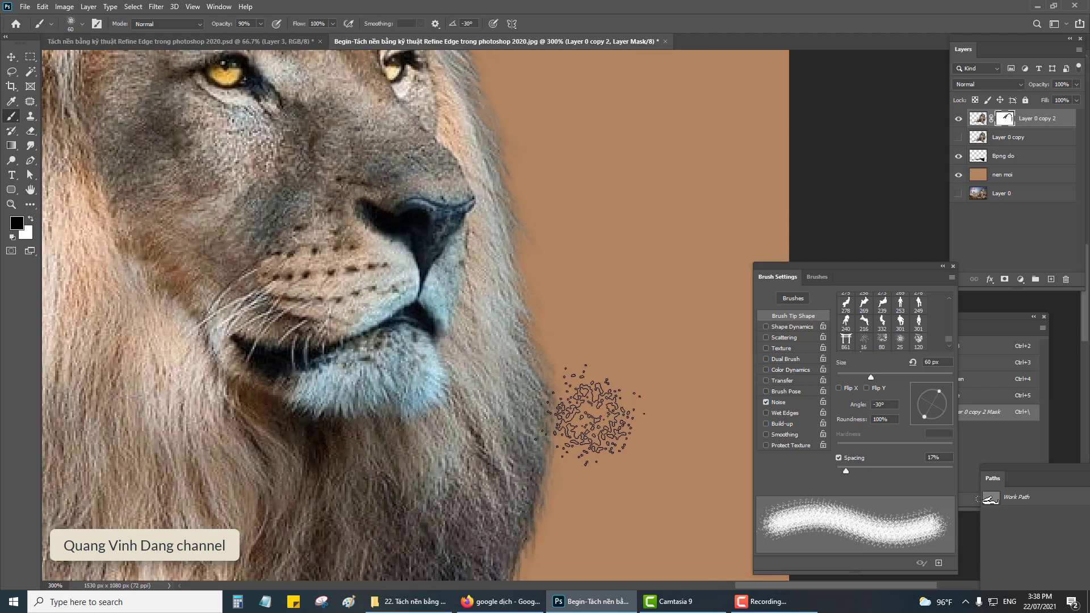
key("ctrl+plus")
left_click_drag(563, 220, 574, 236)
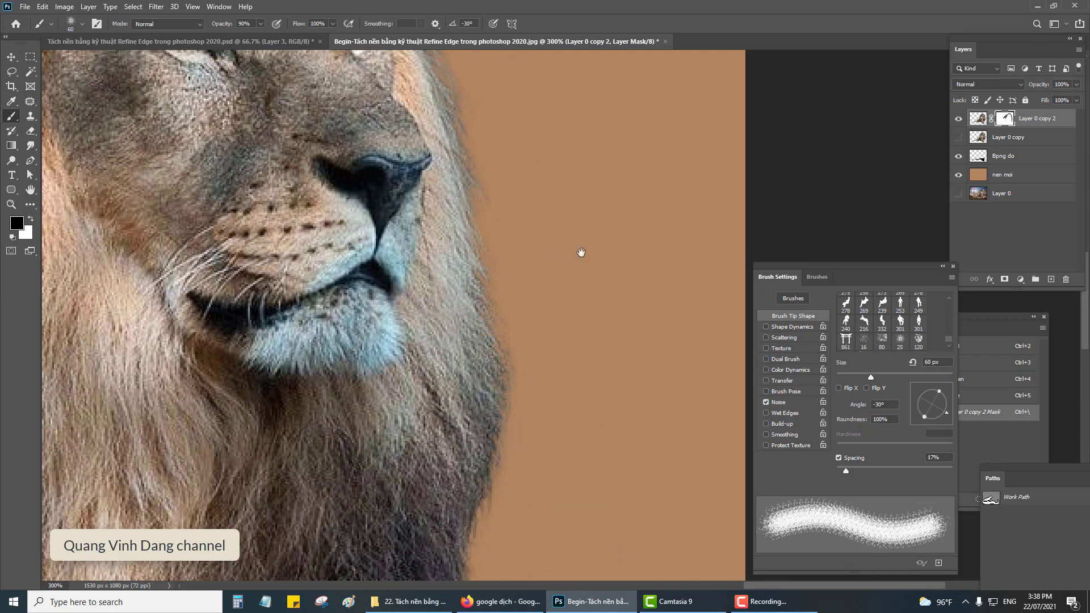
scroll(582, 250, "up", 5)
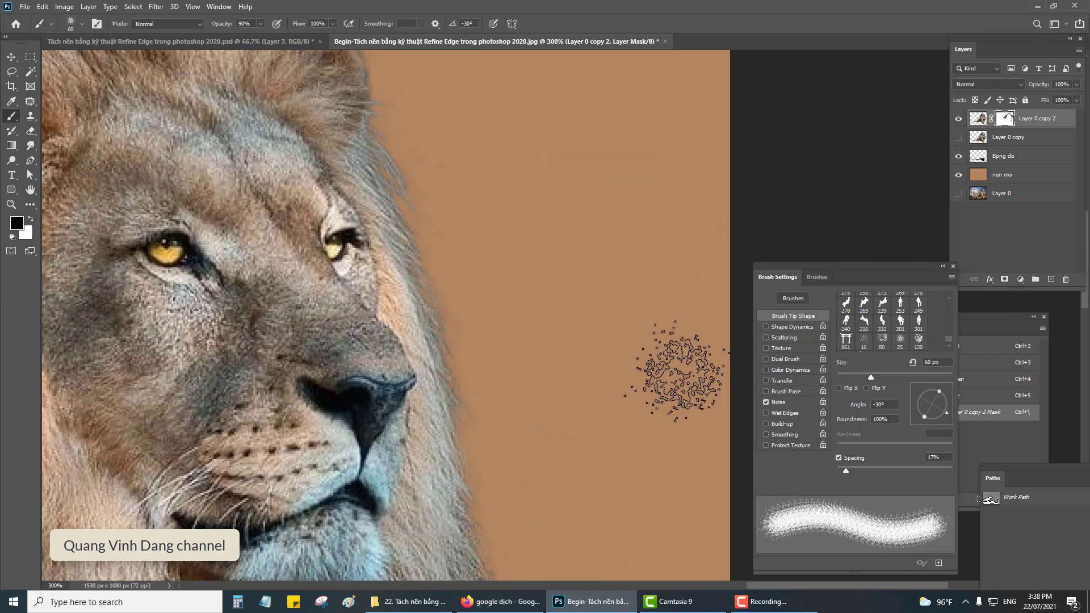
key("ctrl+minus")
key("ctrl+minus")
key("ctrl+minus")
key("ctrl+plus")
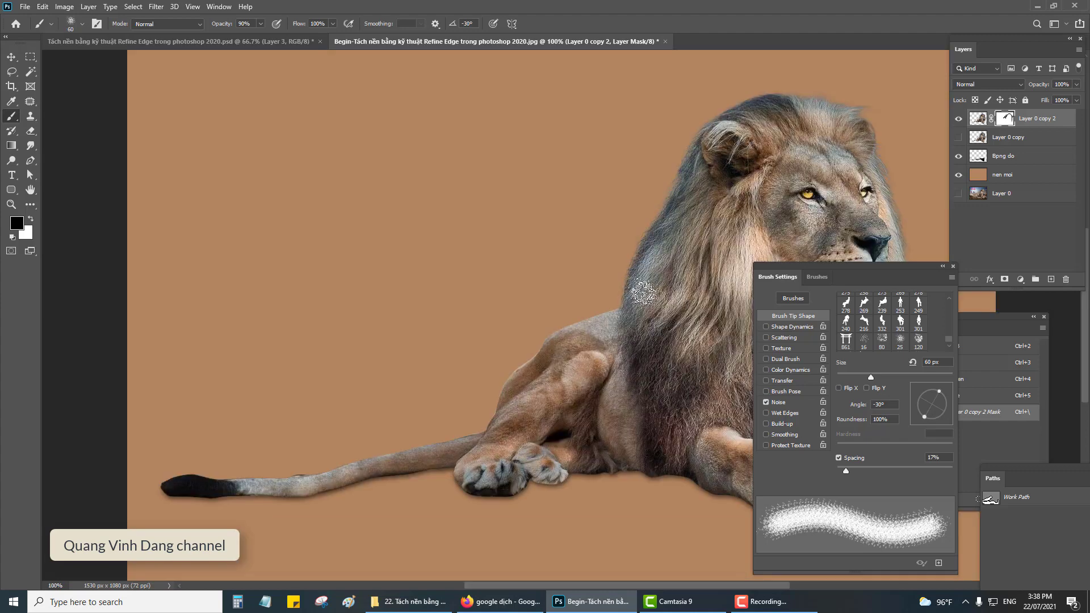
left_click_drag(637, 292, 490, 342)
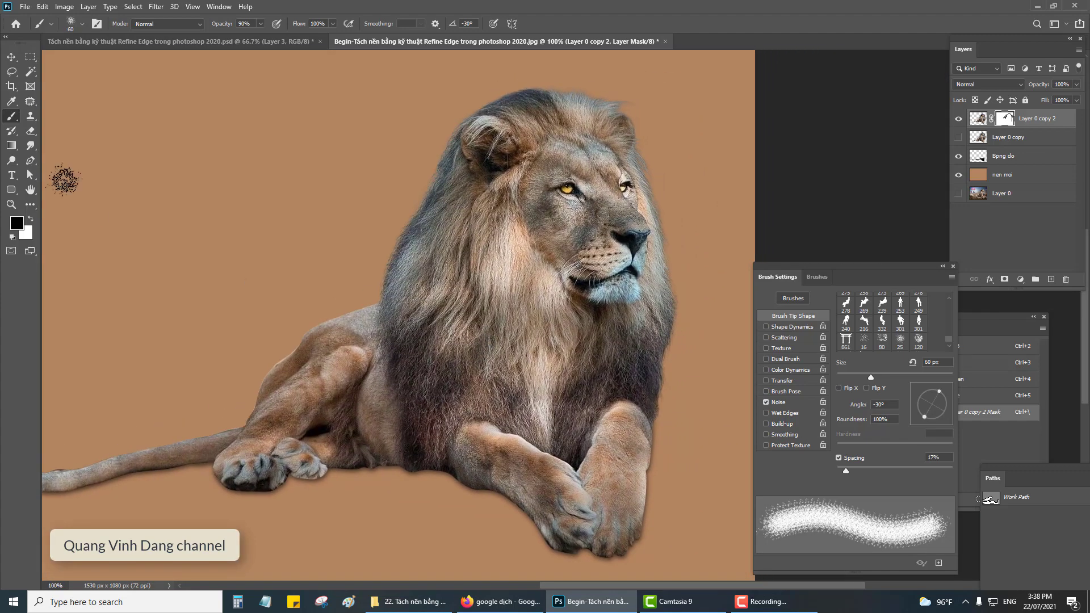
left_click(11, 57)
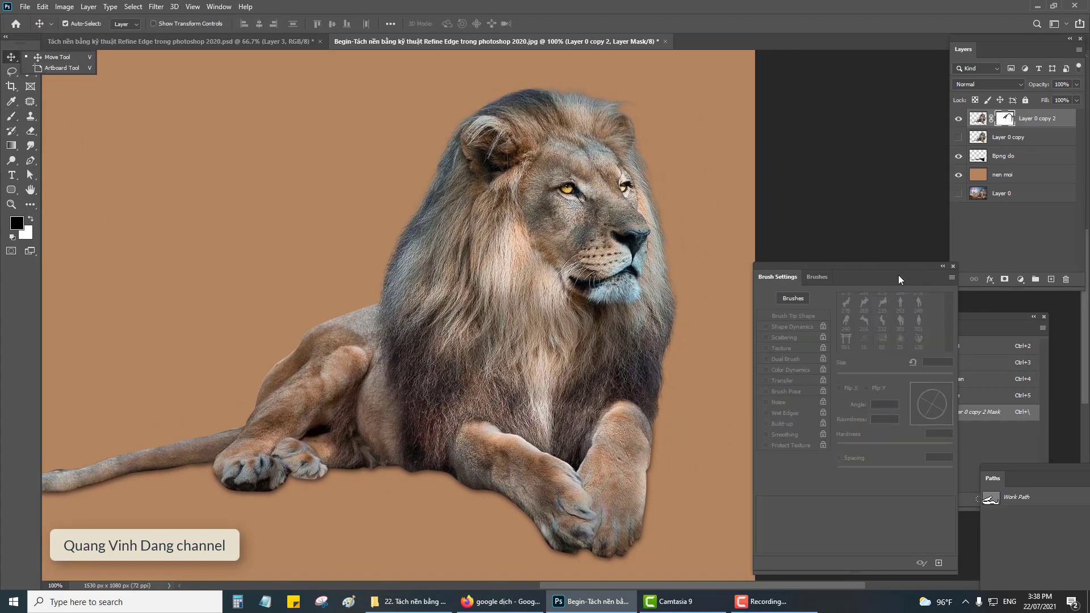
- Close Brush Settings and apply Layer 0 copy 2's layer mask permanently
left_click(953, 267)
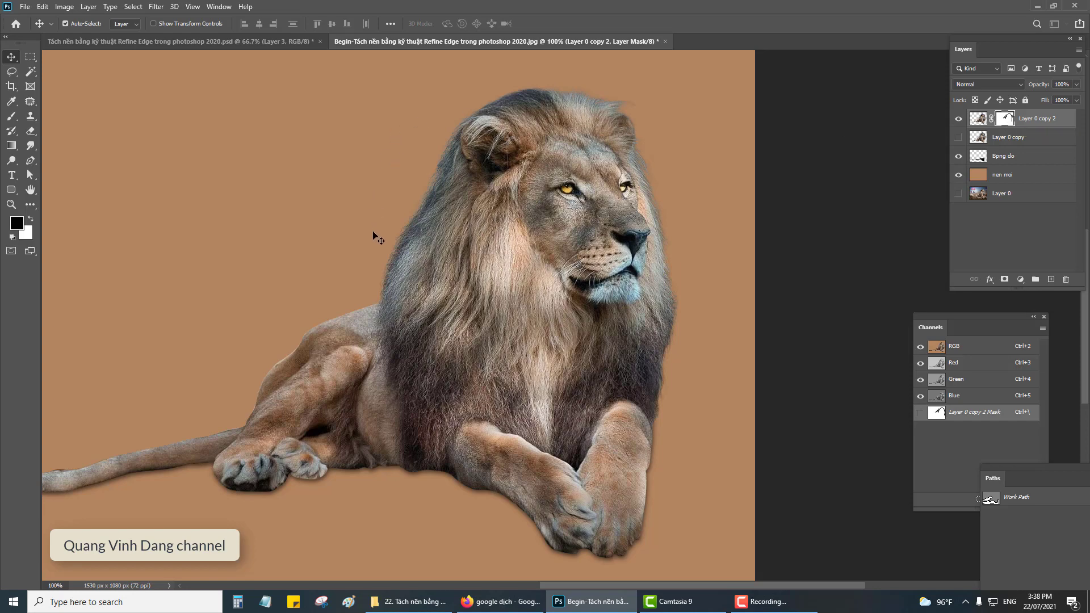
right_click(1004, 120)
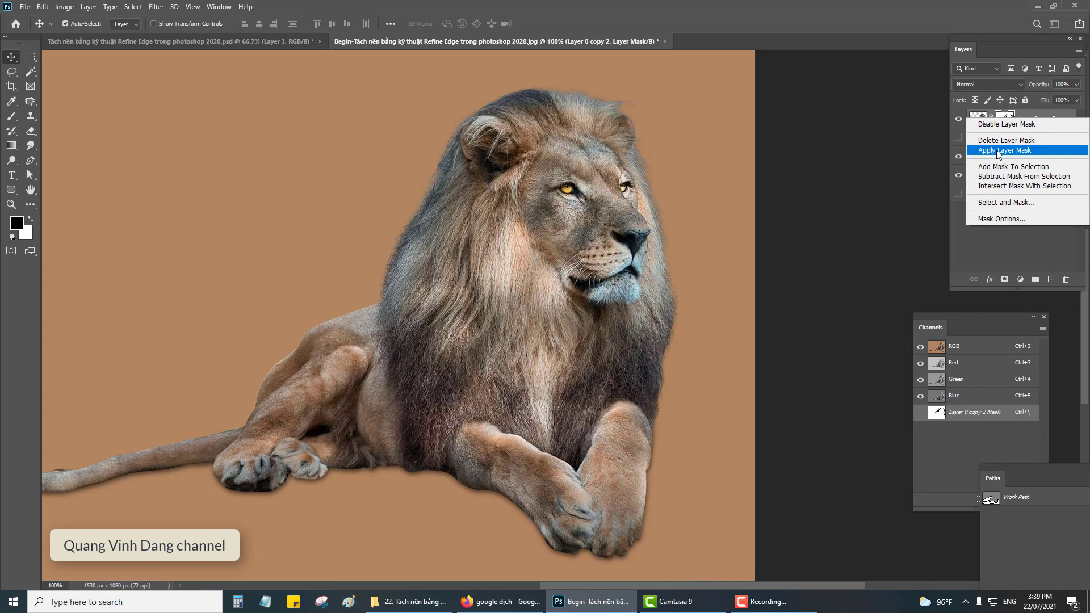
left_click(998, 151)
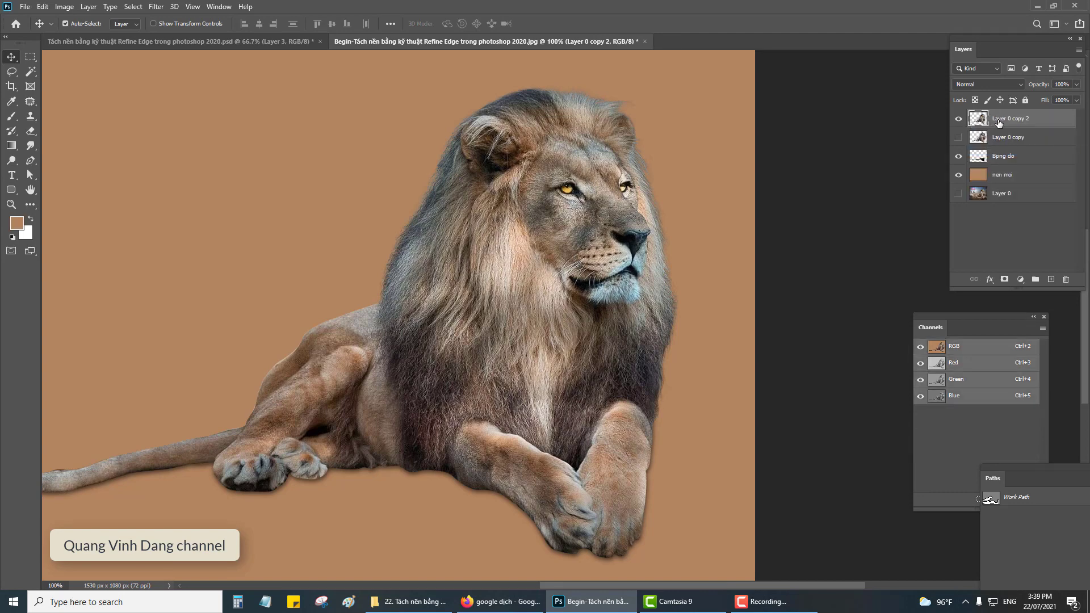
- Duplicate Layer 0 copy 2 as Layer 0 copy 3 and hide the new copy
left_click(959, 120)
key("ctrl+j")
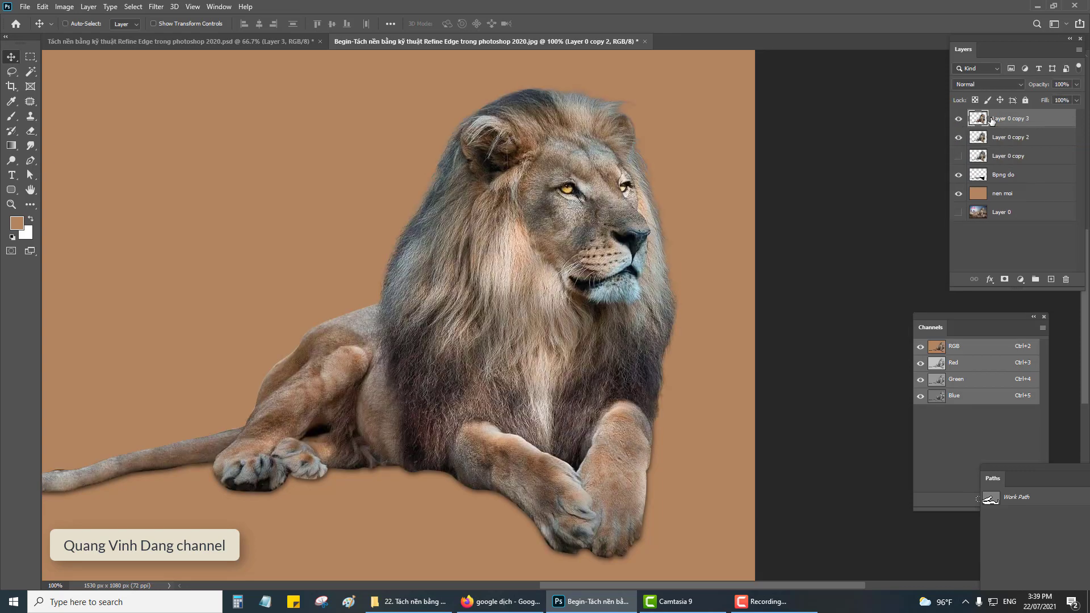
left_click(959, 119)
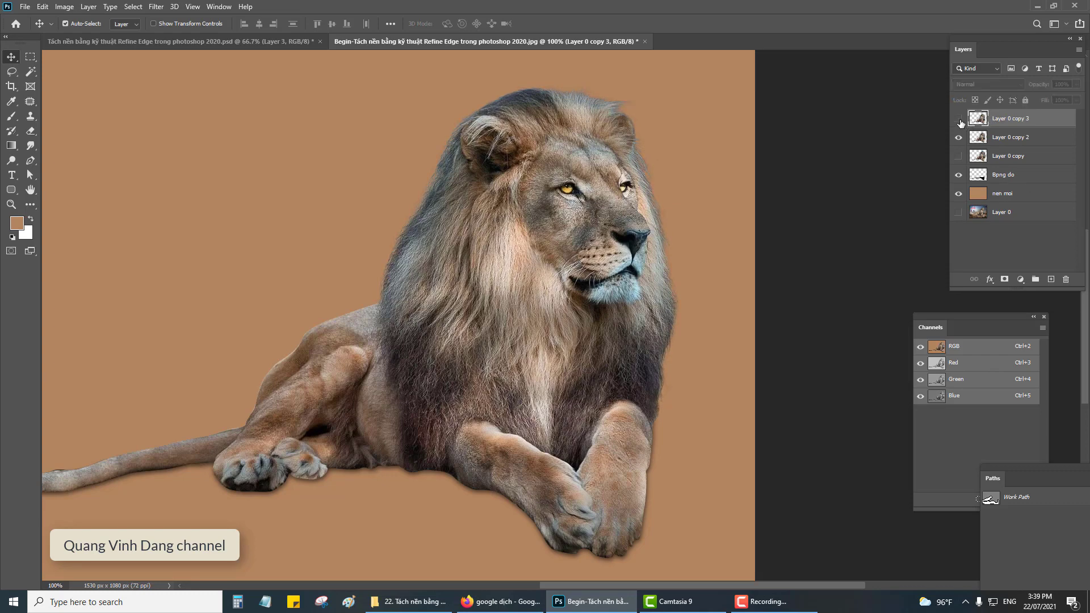
- Set Layer 0 copy 2 to Multiply at about 61% opacity, then show Layer 0 copy 3
left_click(1000, 140)
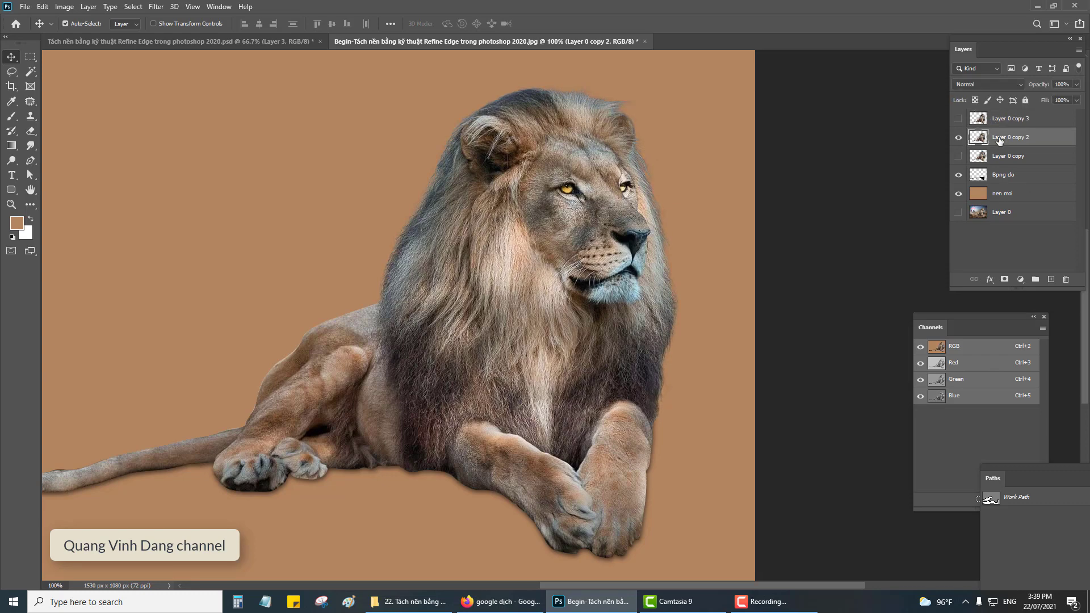
left_click(993, 87)
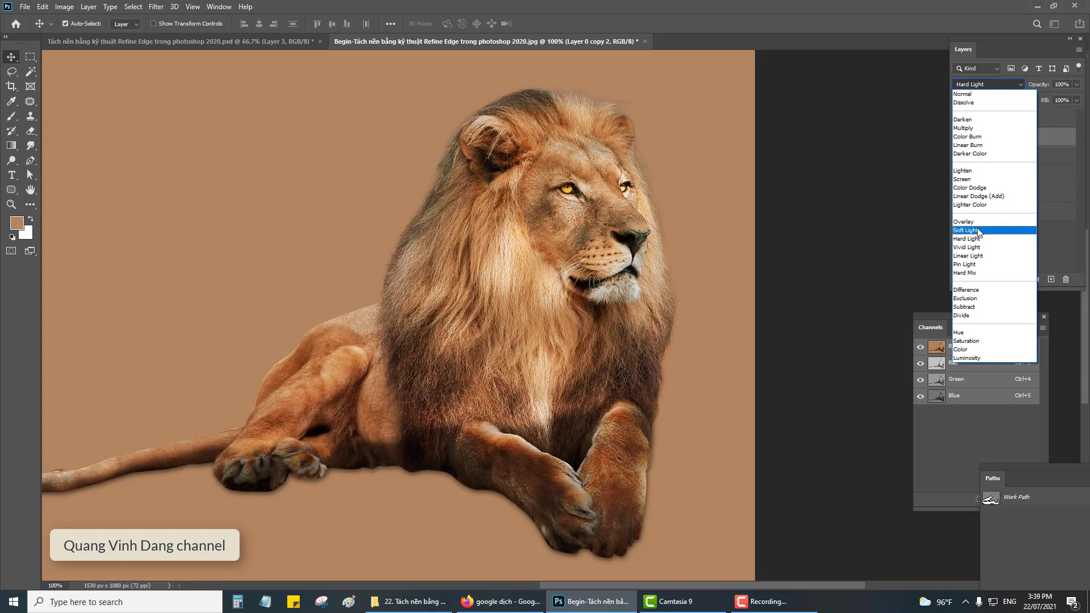
left_click(977, 130)
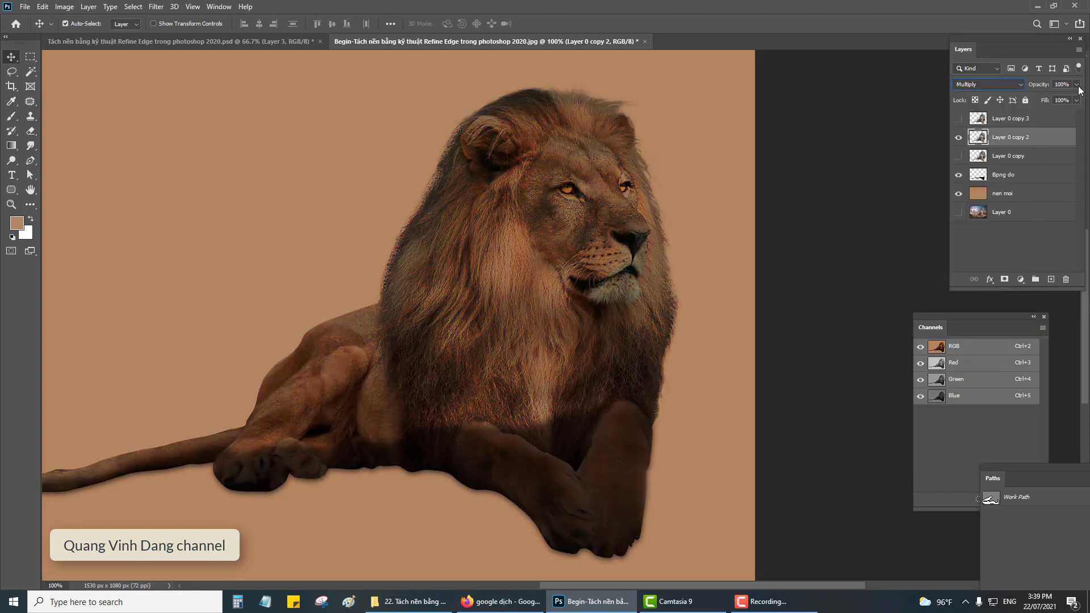
left_click_drag(1071, 101, 1062, 101)
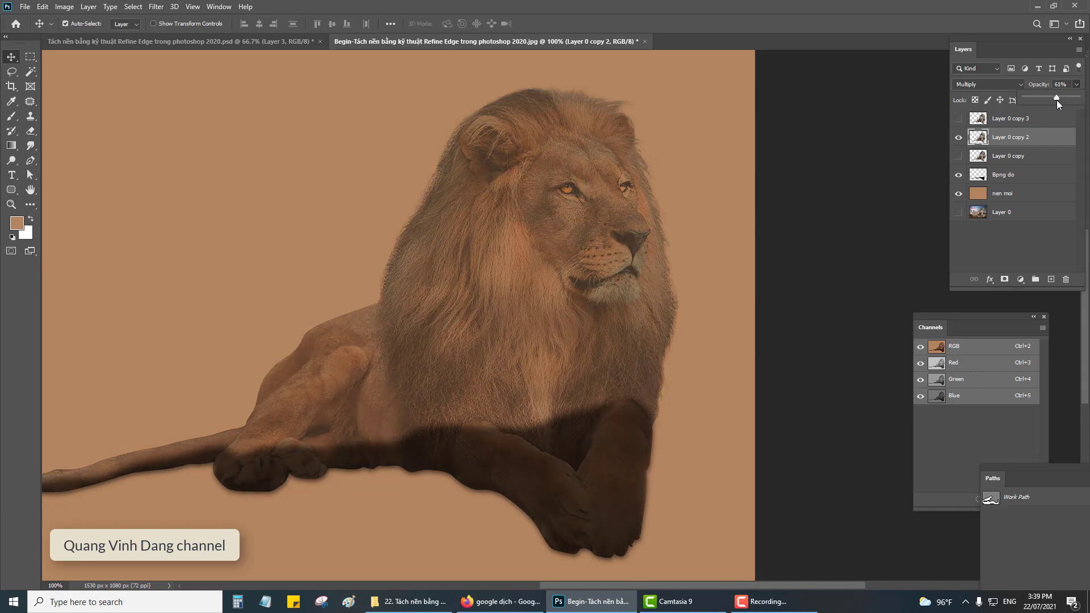
left_click(1054, 120)
left_click(958, 119)
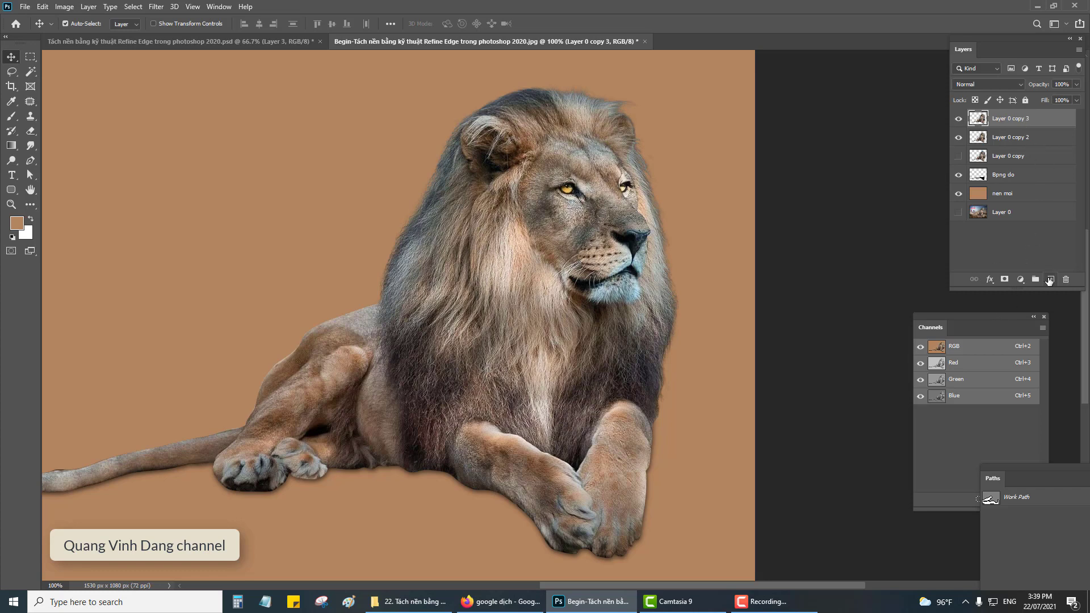
- Delete the empty Layer 1 and add a layer mask to Layer 0 copy 3
left_click(1050, 279)
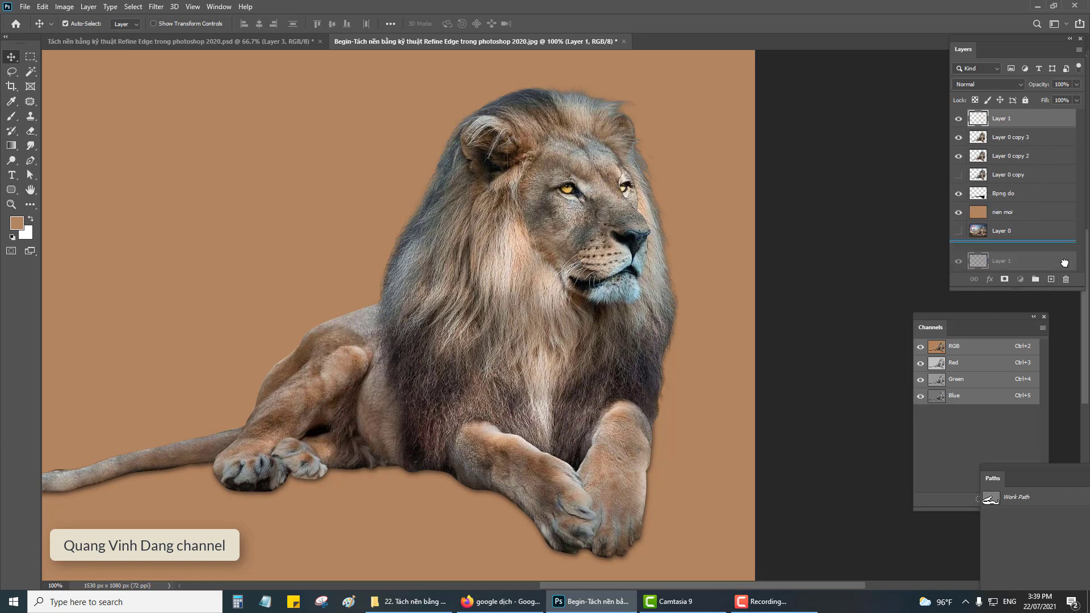
left_click_drag(1010, 120, 1065, 279)
left_click(1003, 280)
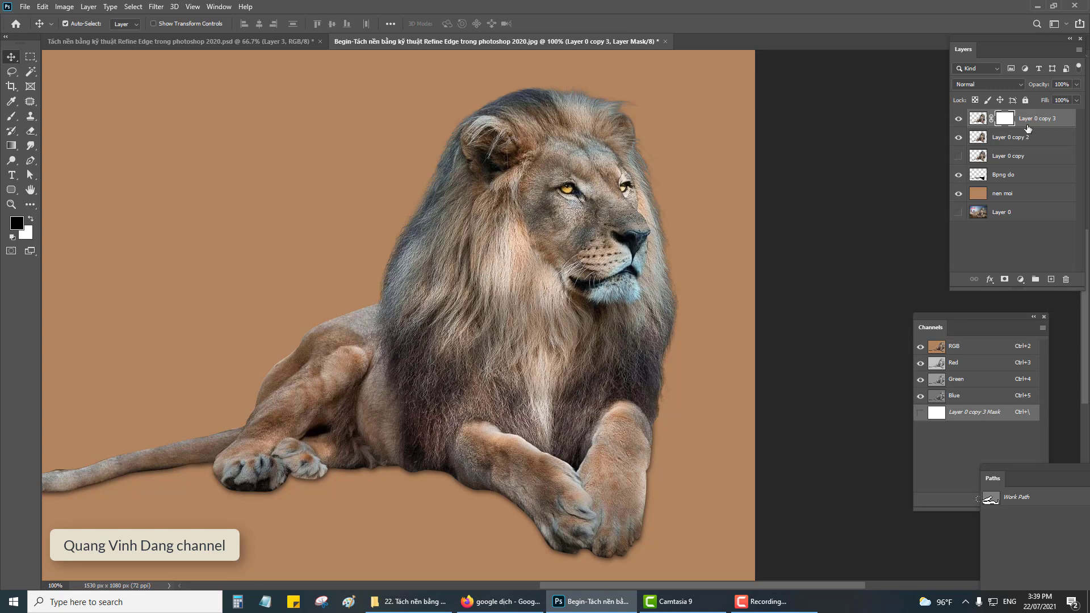
- Set up a 35 px brush on the face, comparing layer visibility, ending at 30% opacity
left_click(10, 121)
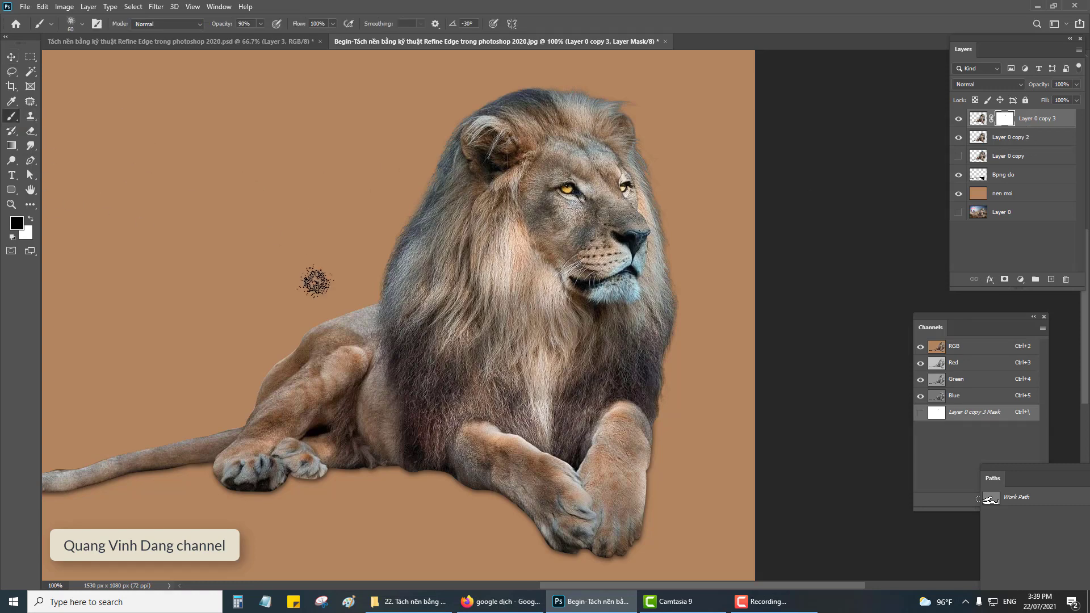
key("ctrl+plus")
mouse_move(474, 171)
left_mouse_down()
mouse_move(333, 313)
mouse_move(288, 395)
left_mouse_up()
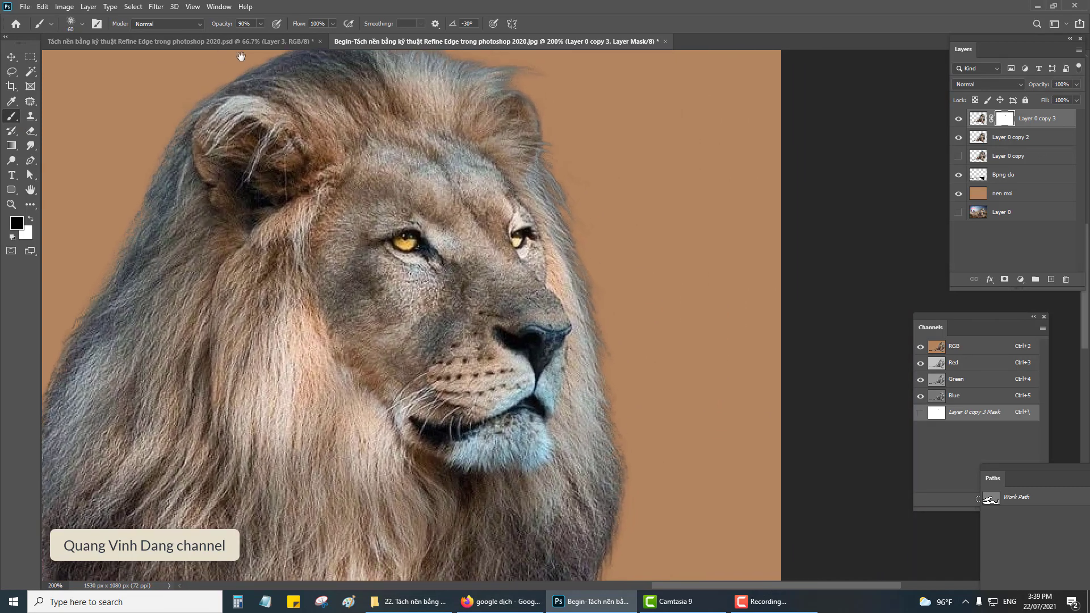
key("4")
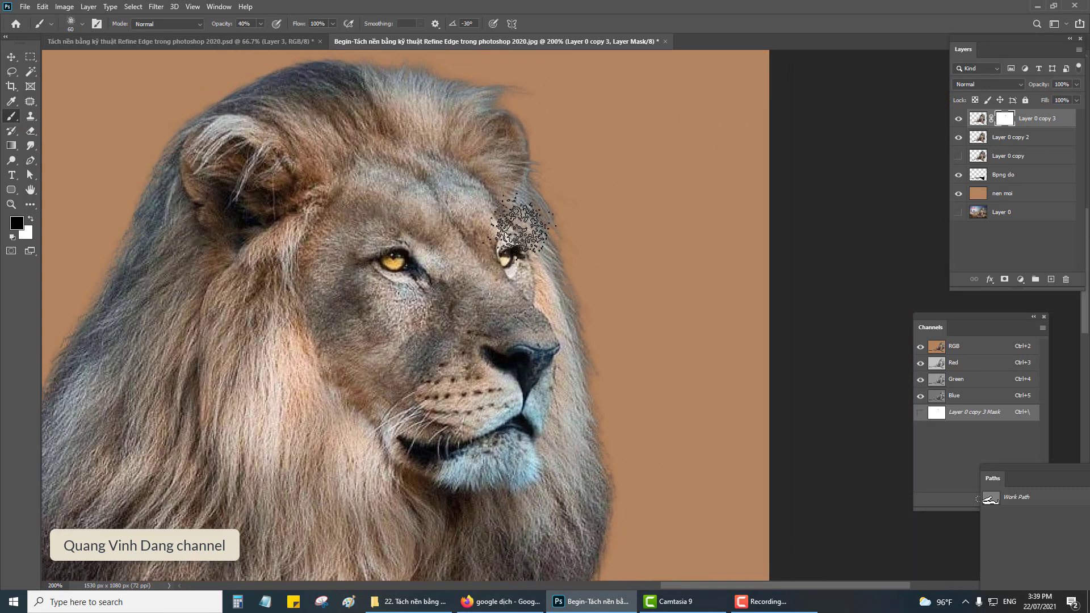
key("bracketleft")
key("bracketleft")
key("bracketleft")
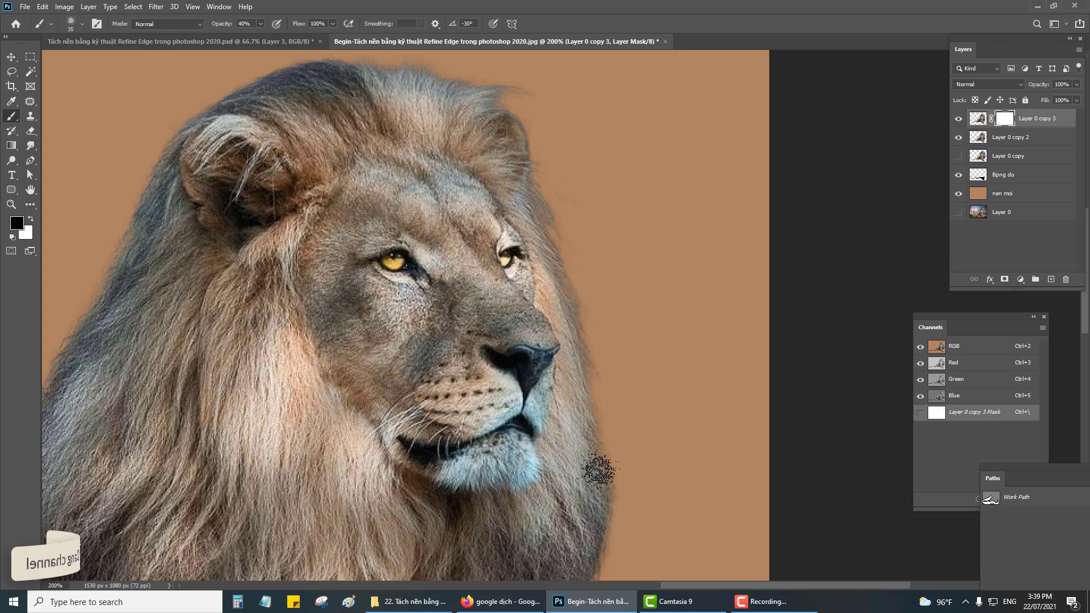
scroll(603, 482, "down", 3)
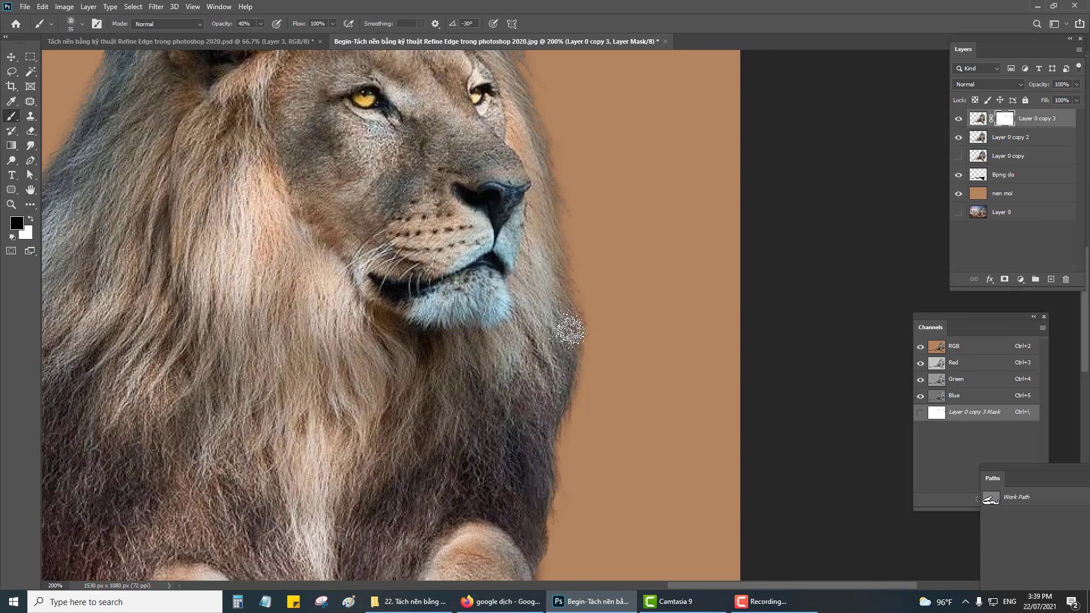
left_click(958, 120)
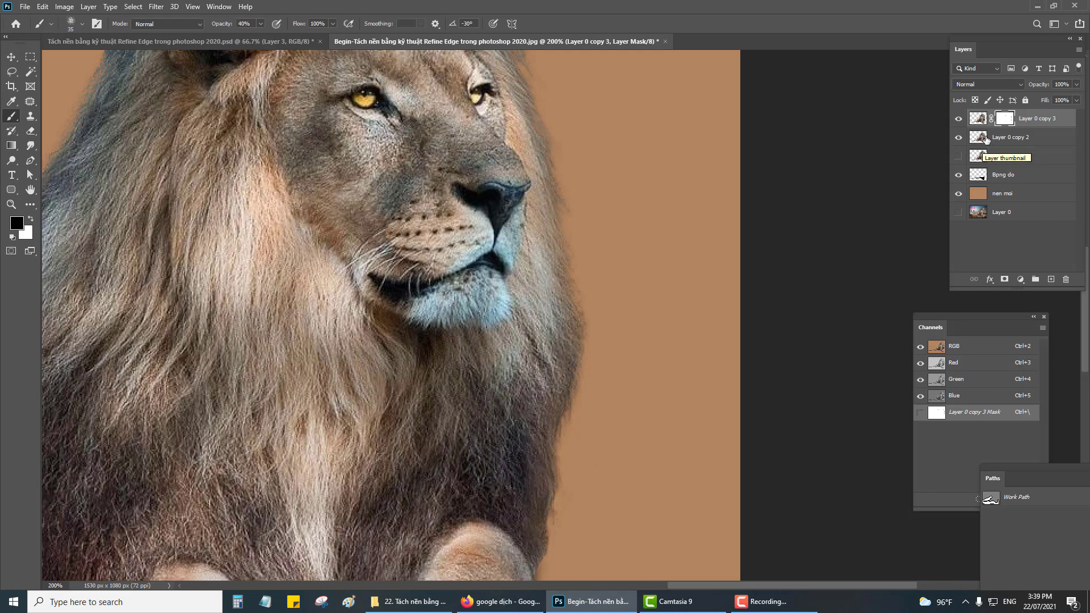
left_click(958, 120)
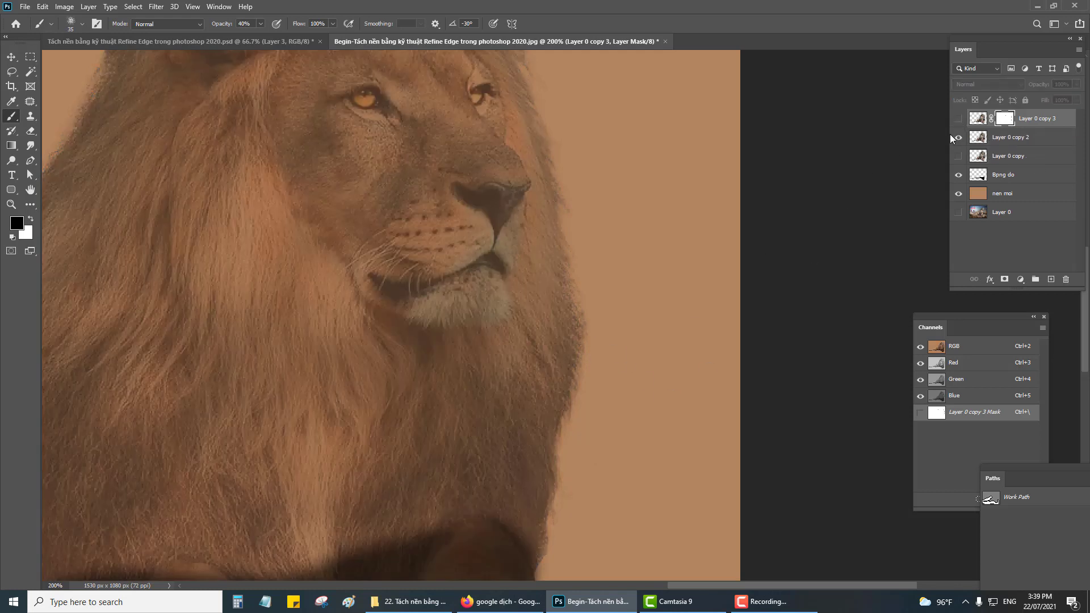
left_click(958, 119)
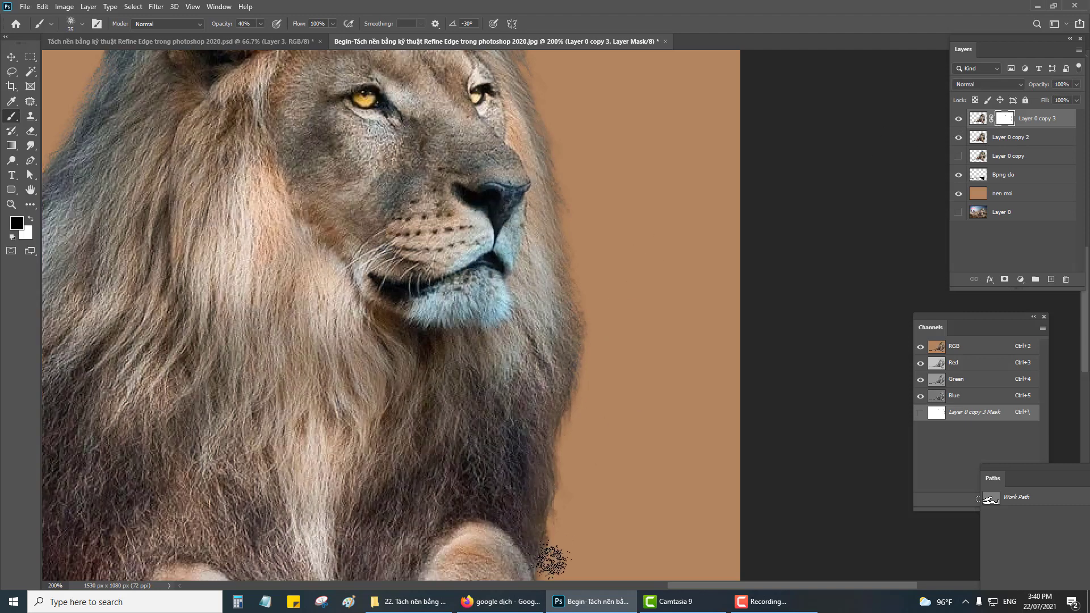
scroll(625, 397, "up", 5)
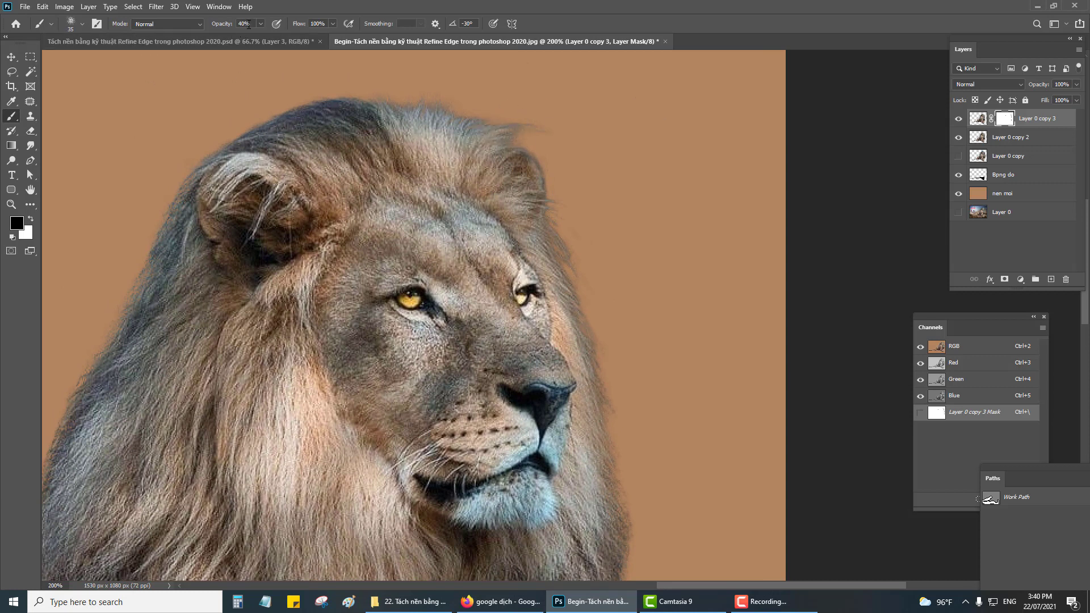
key("3")
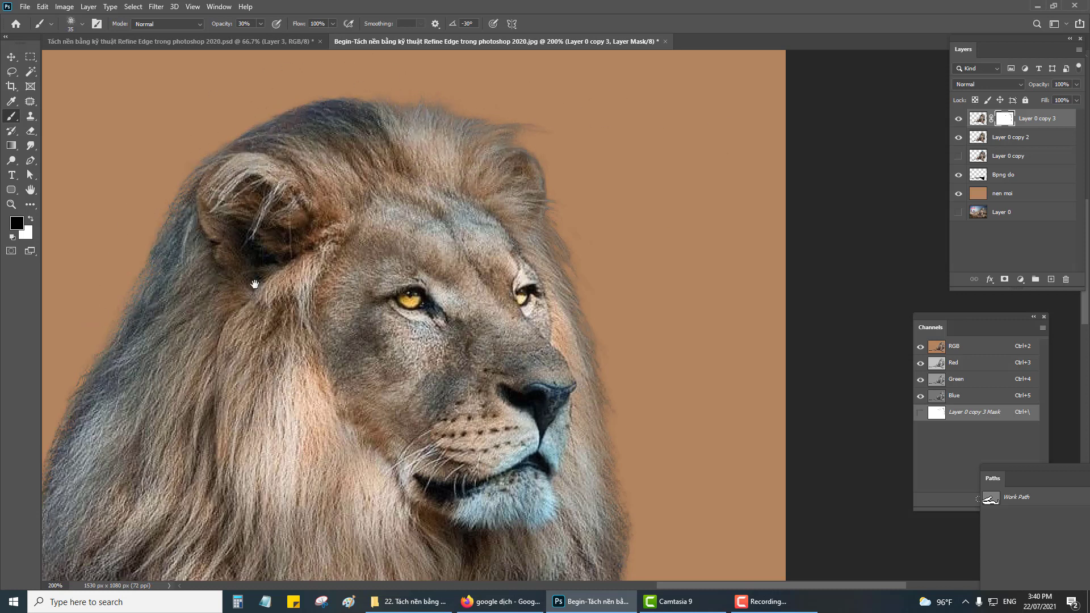
left_click_drag(254, 284, 386, 181)
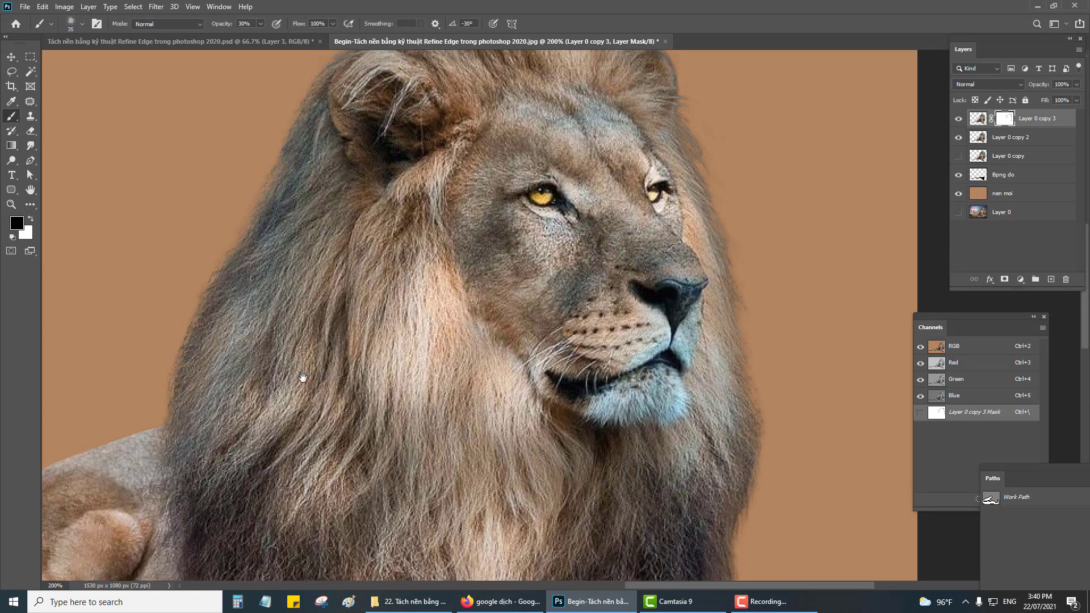
left_click_drag(302, 378, 467, 365)
left_click_drag(219, 504, 545, 230)
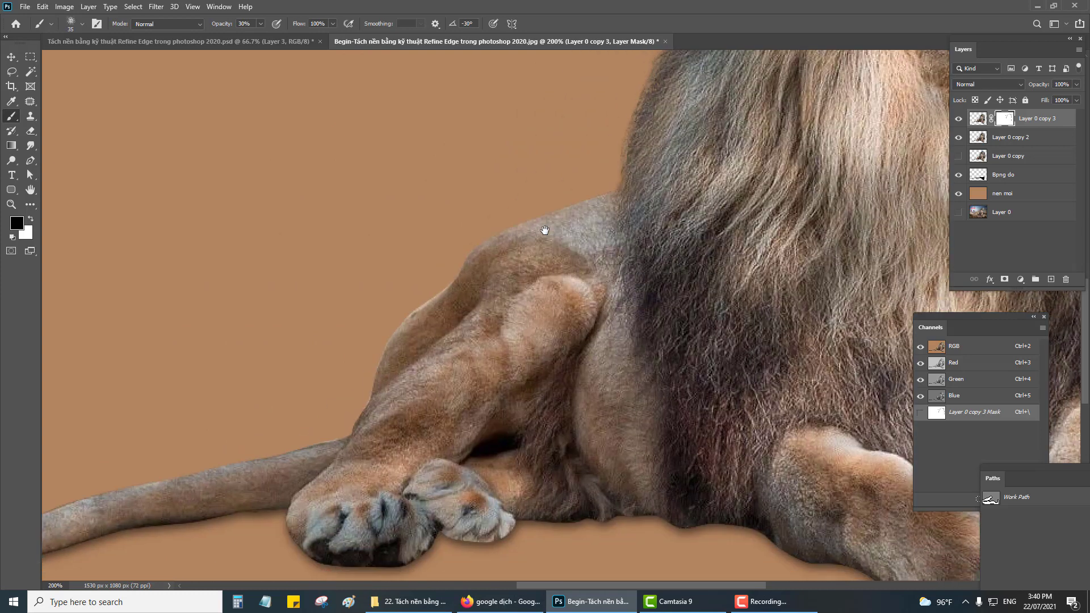
left_click_drag(358, 418, 516, 321)
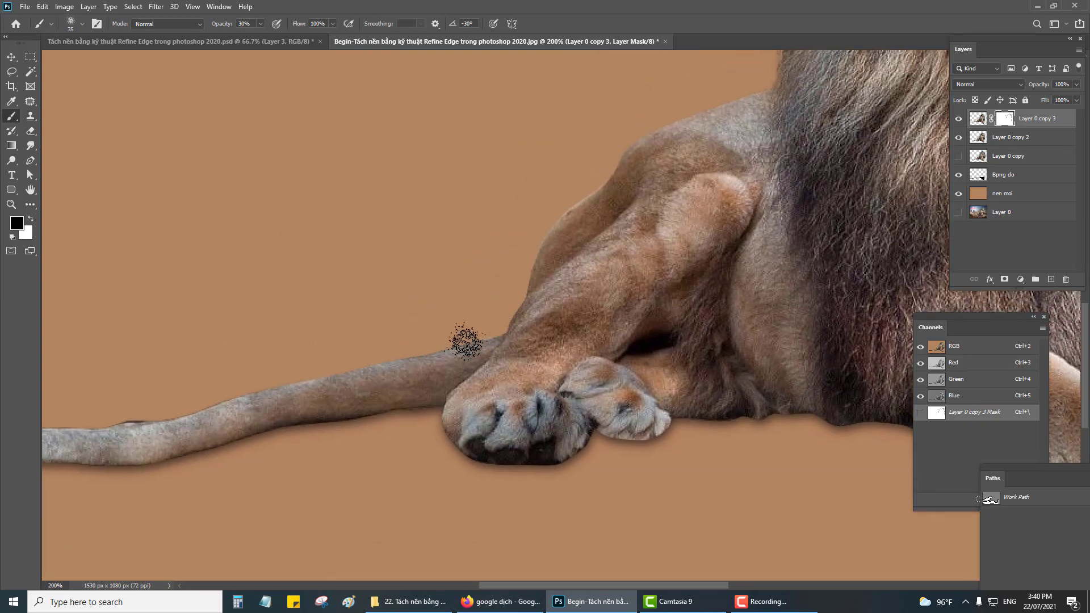
left_click_drag(194, 397, 446, 332)
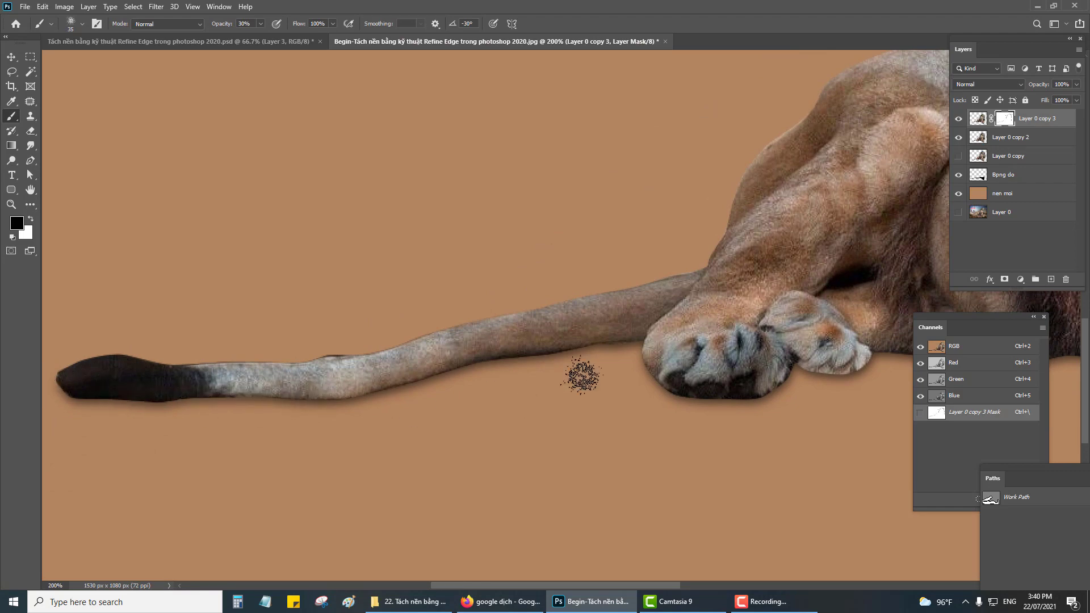
left_click_drag(723, 382, 87, 342)
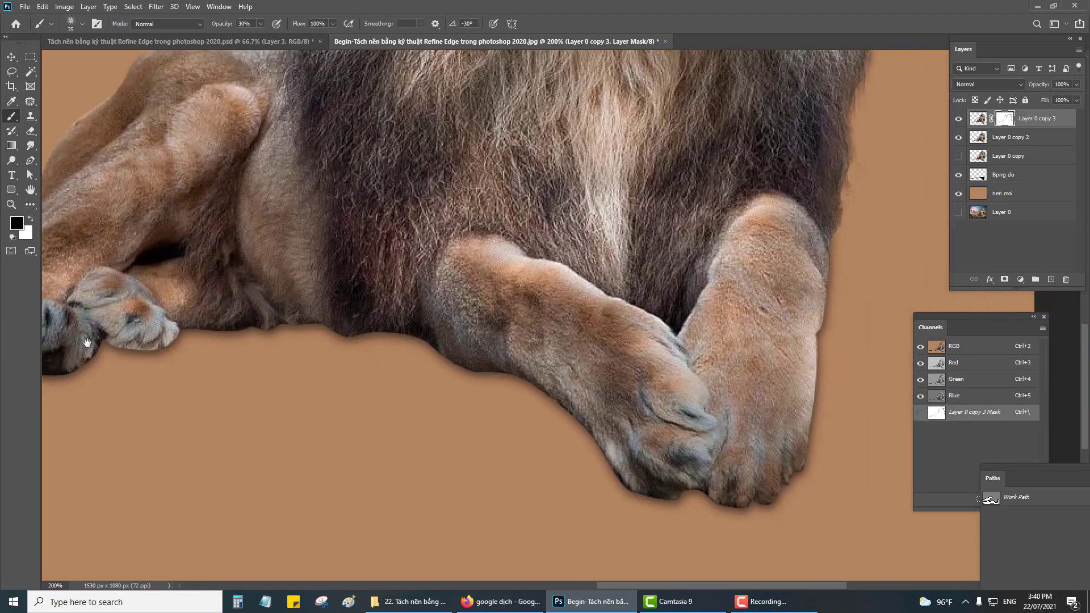
left_click_drag(829, 216, 642, 228)
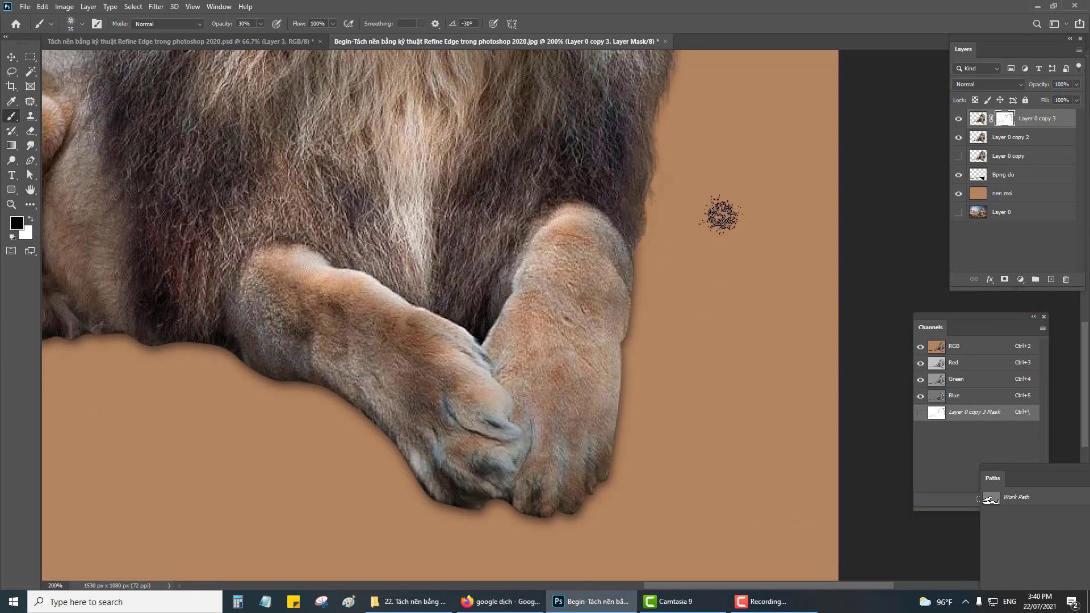
key("ctrl+minus")
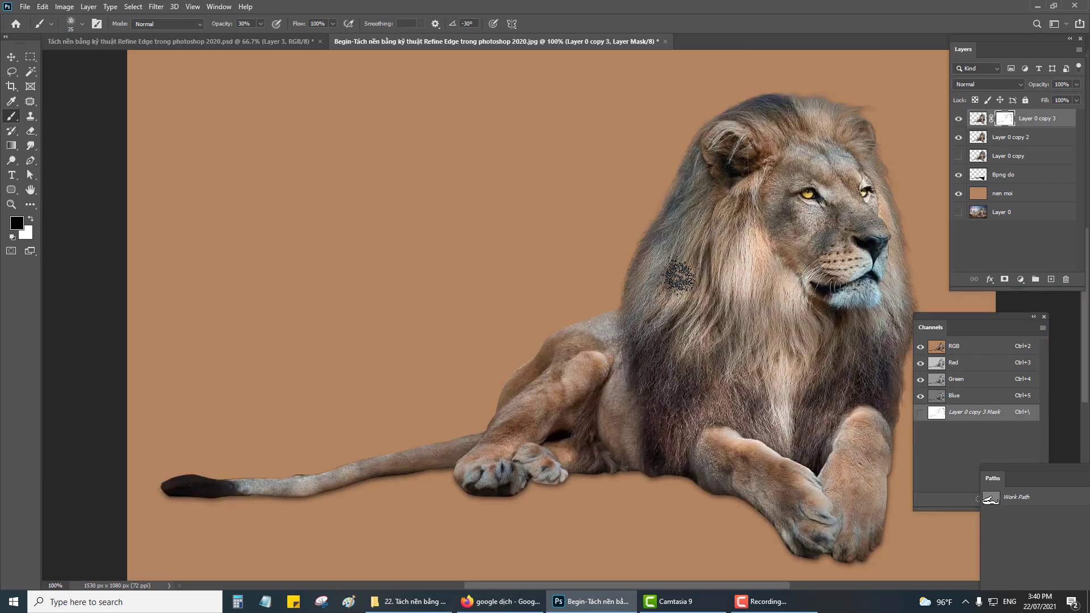
left_click_drag(725, 234, 500, 238)
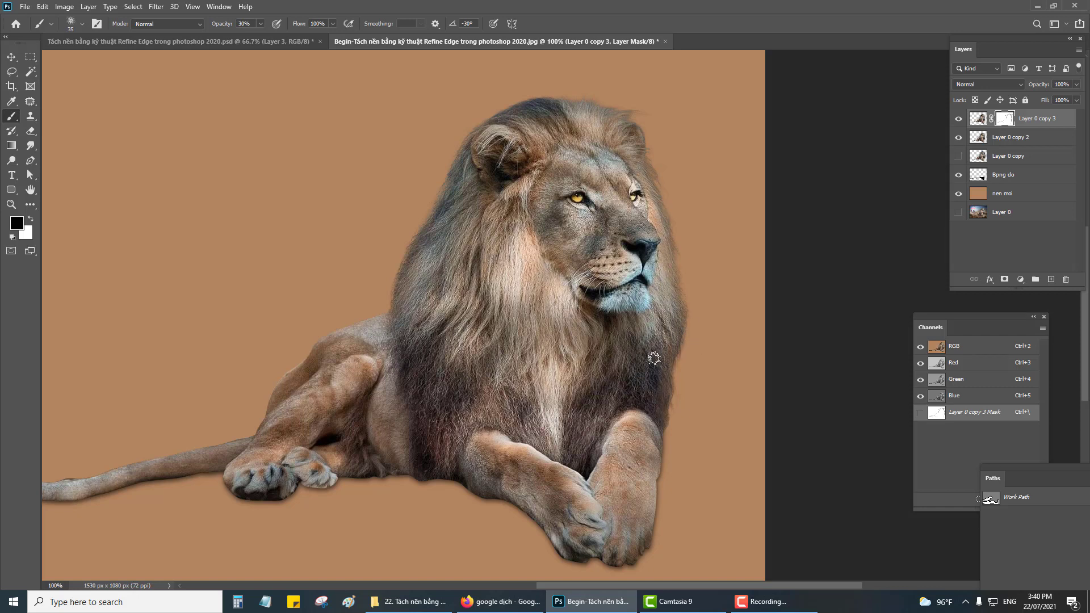
left_click_drag(654, 358, 631, 343)
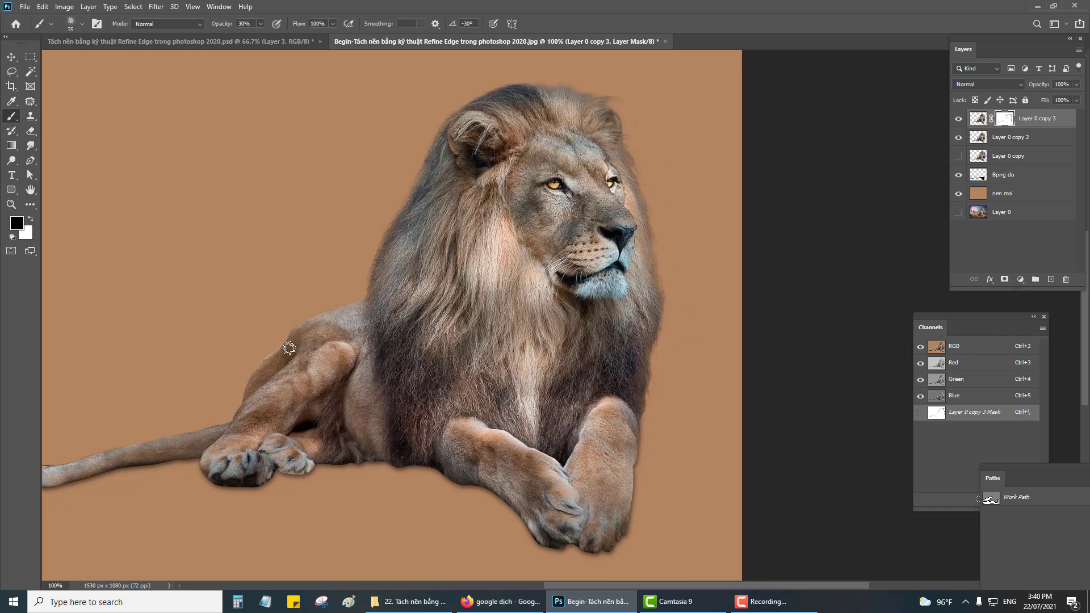
left_click(996, 137)
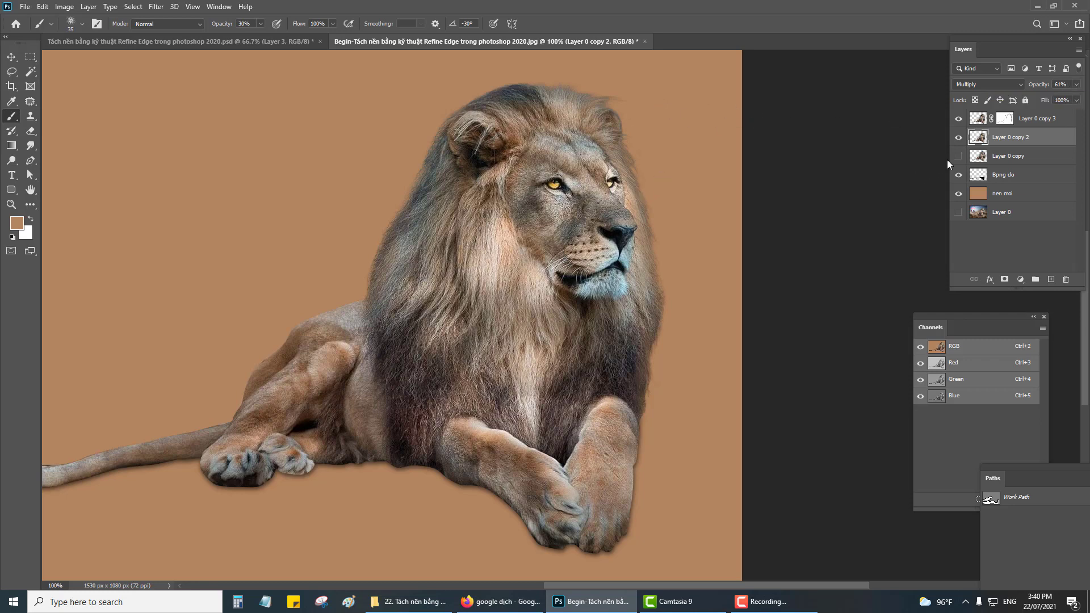
left_click(1003, 120)
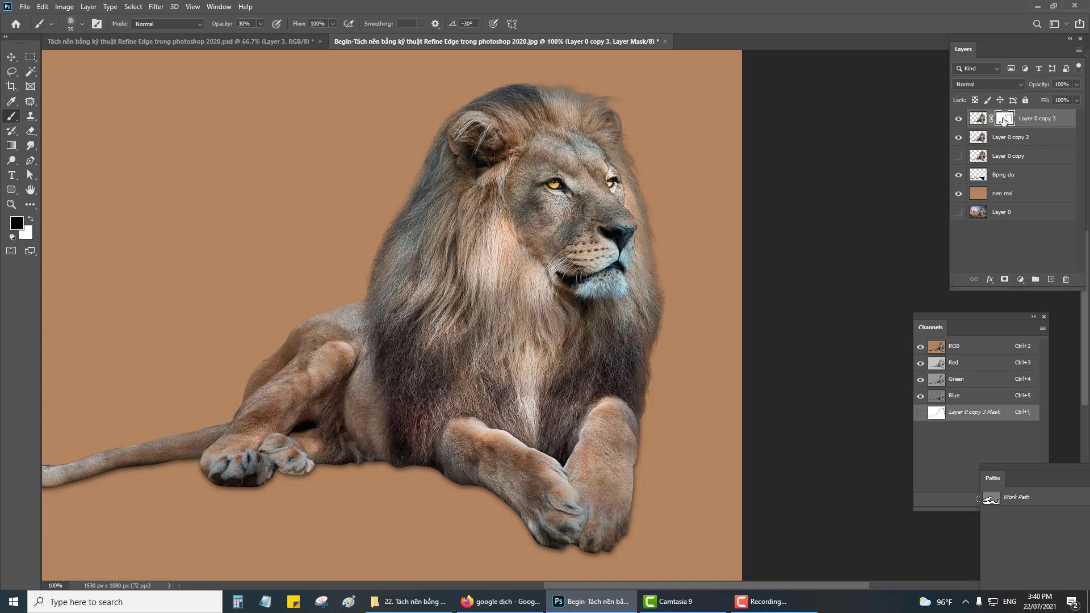
- Hide nen moi, stamp visible layers into a new Layer 1, and hide the layers beneath
left_click(959, 194)
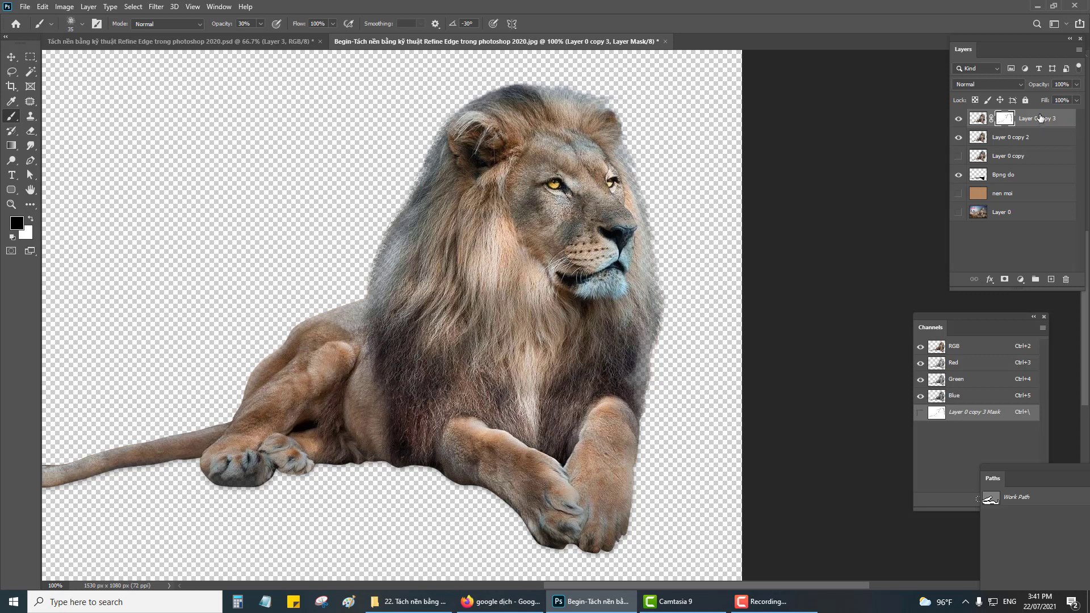
key("ctrl+shift+alt+e")
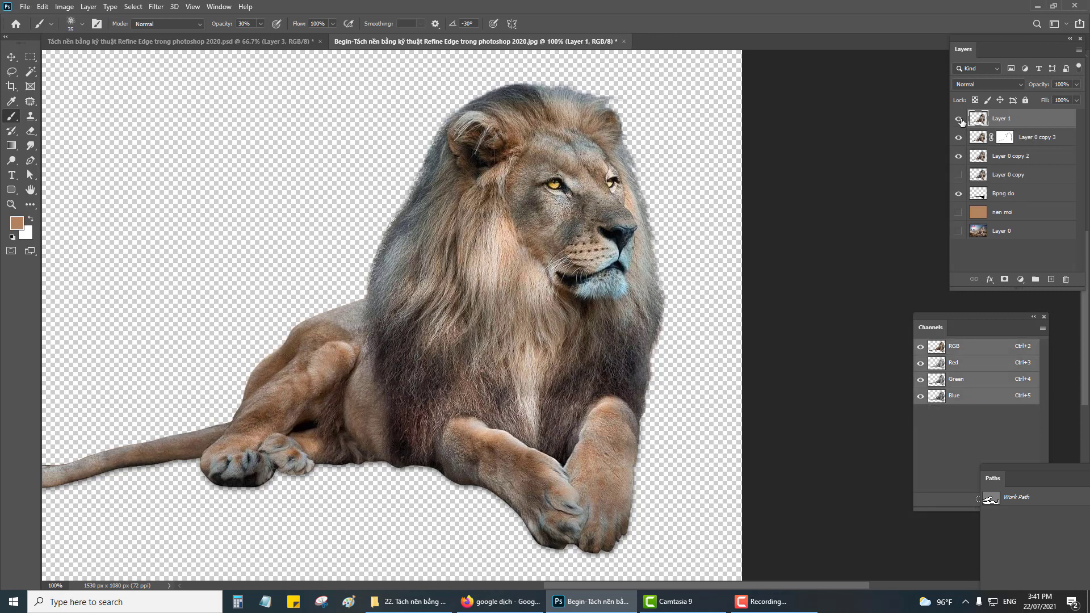
left_click_drag(959, 137, 960, 201)
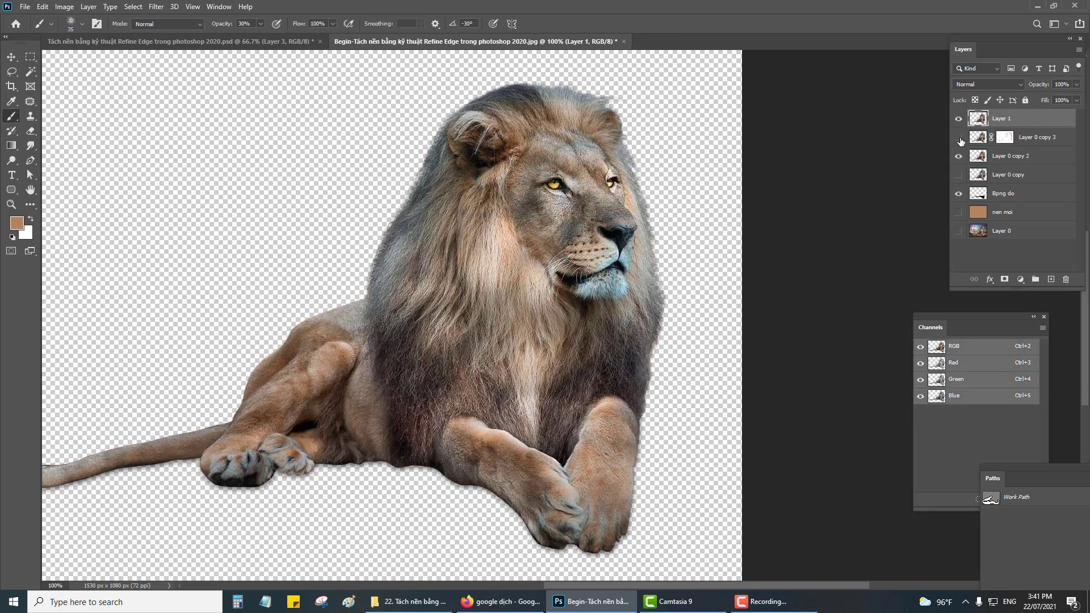
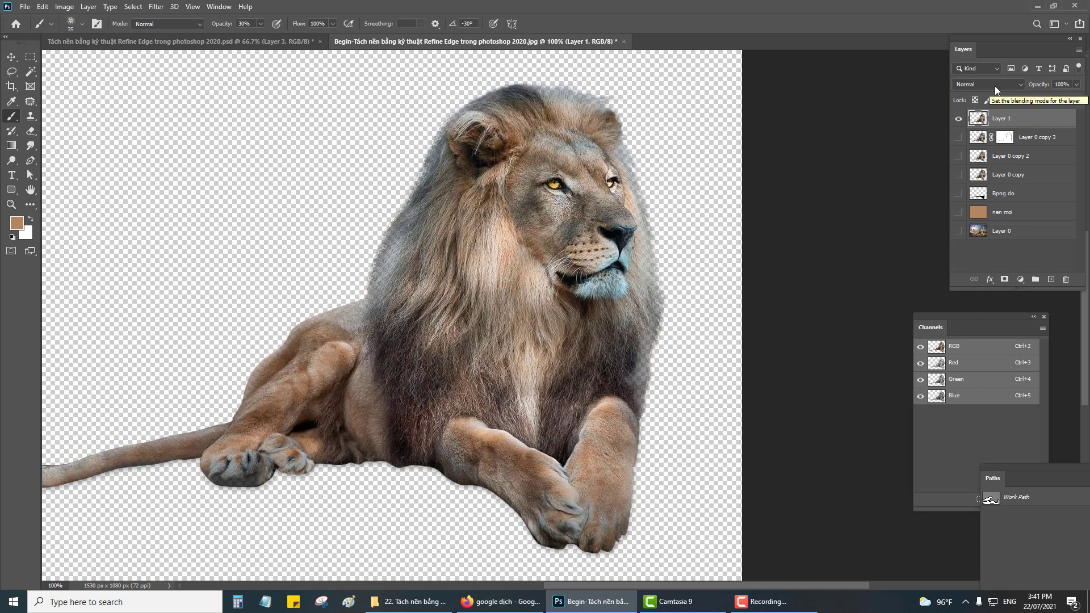
- Make the nen moi layer visible and blend Layer 1 with Linear Dodge (Add) at 8% opacity
left_click(958, 212)
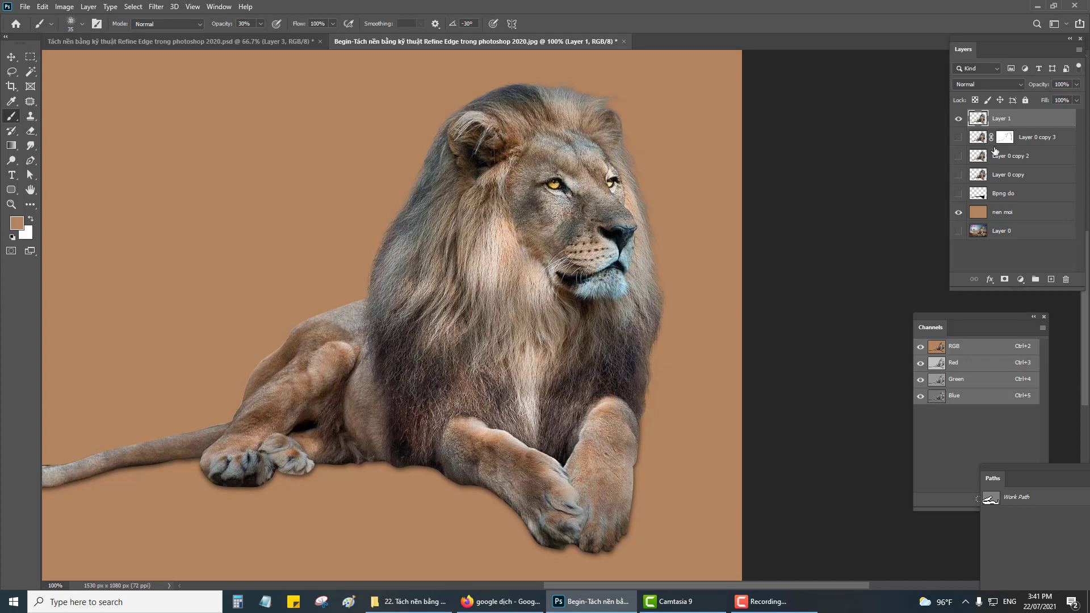
left_click(1004, 86)
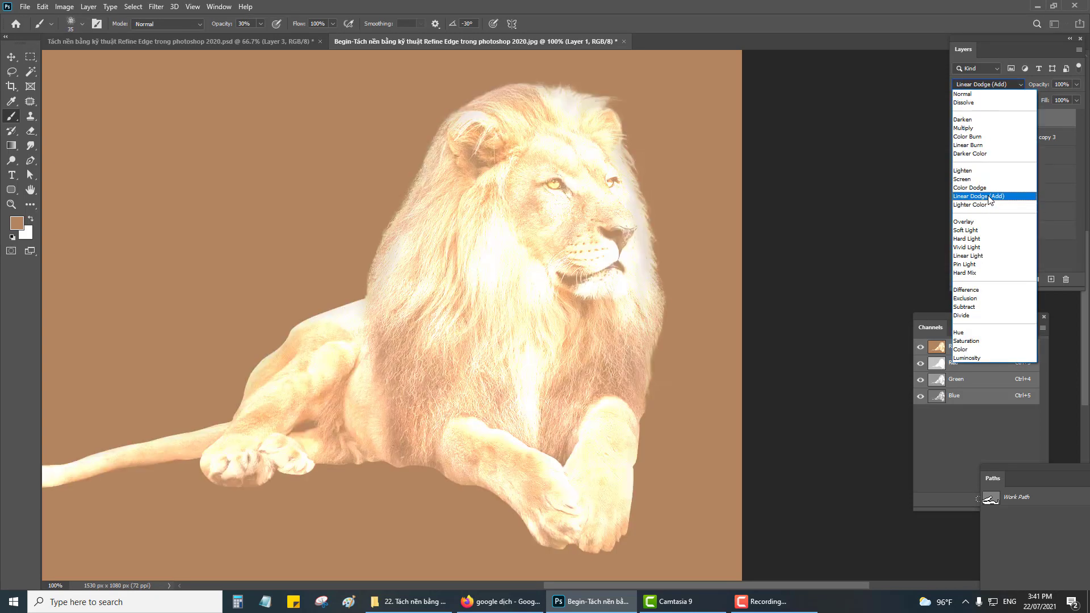
left_click(988, 197)
left_click(1076, 84)
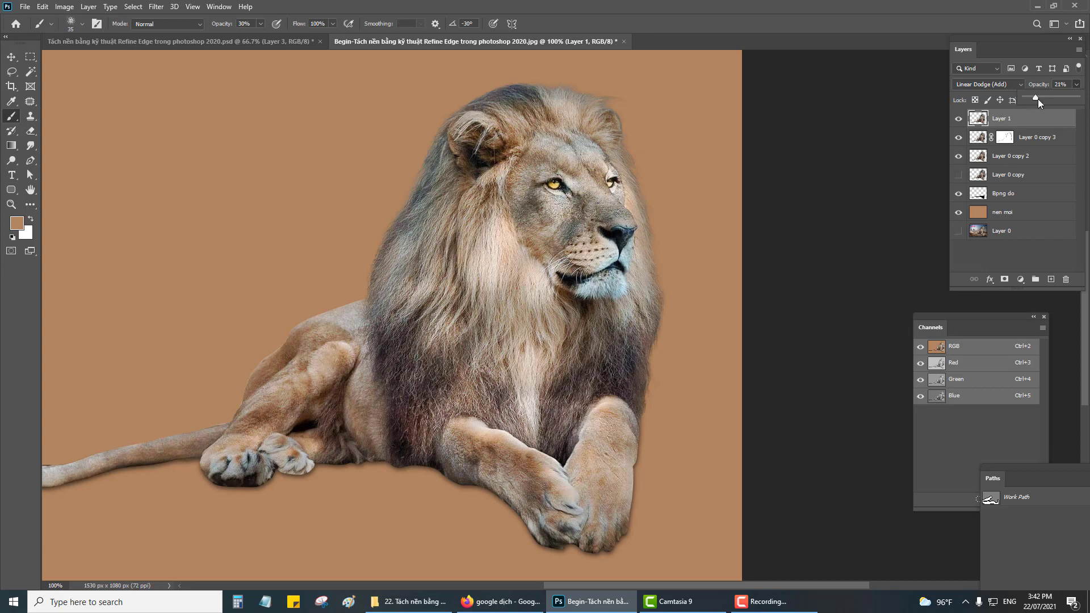
left_click_drag(1030, 96, 1029, 97)
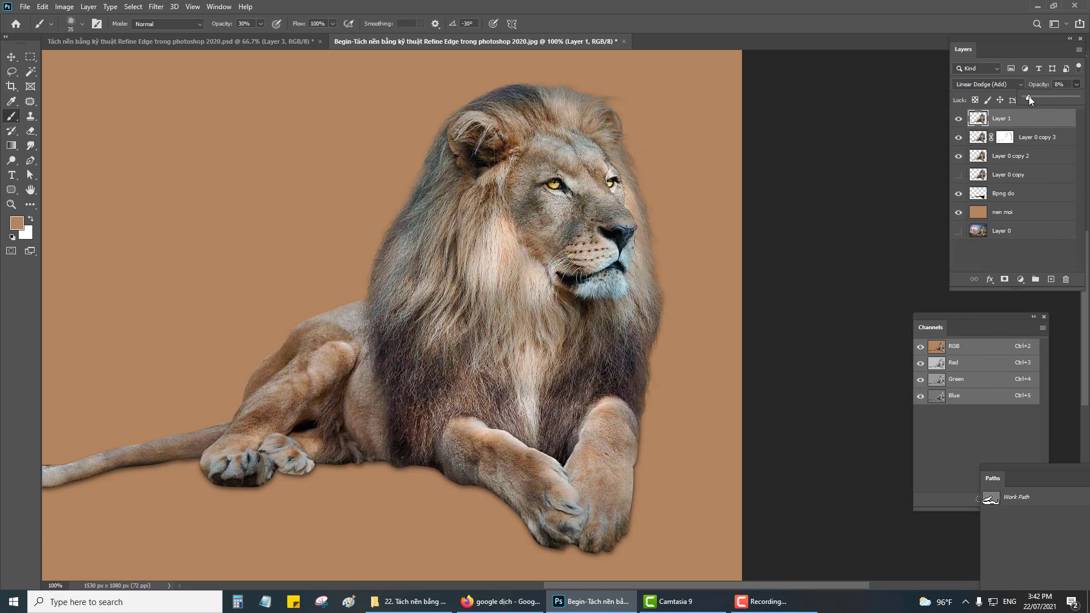
- Toggle Layer 1 off and on to compare the brightening, then pan to the lion's tail
left_click(11, 58)
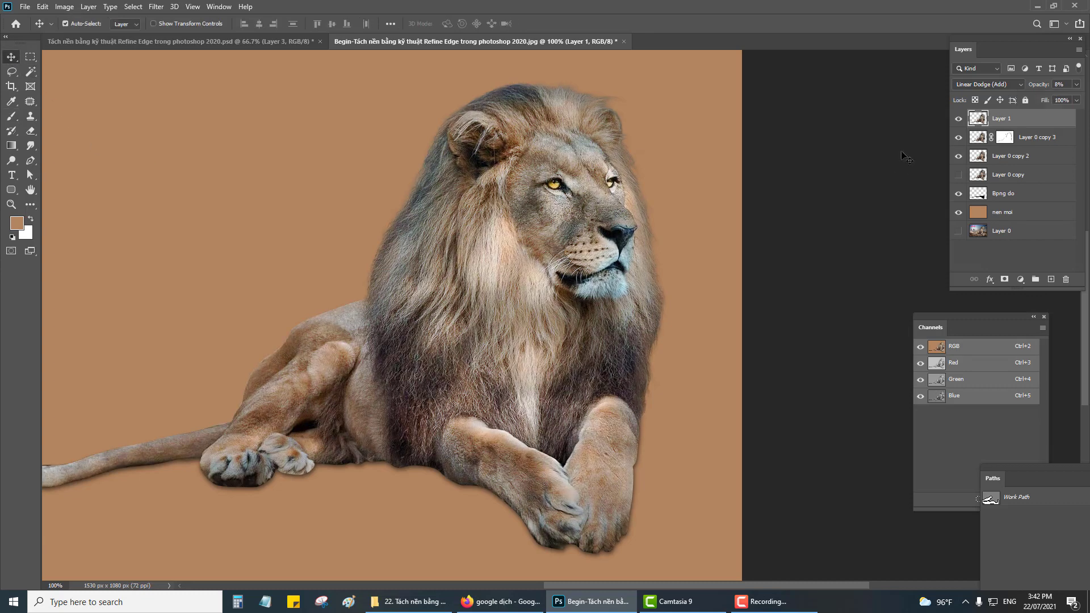
left_click(958, 120)
left_click(958, 120)
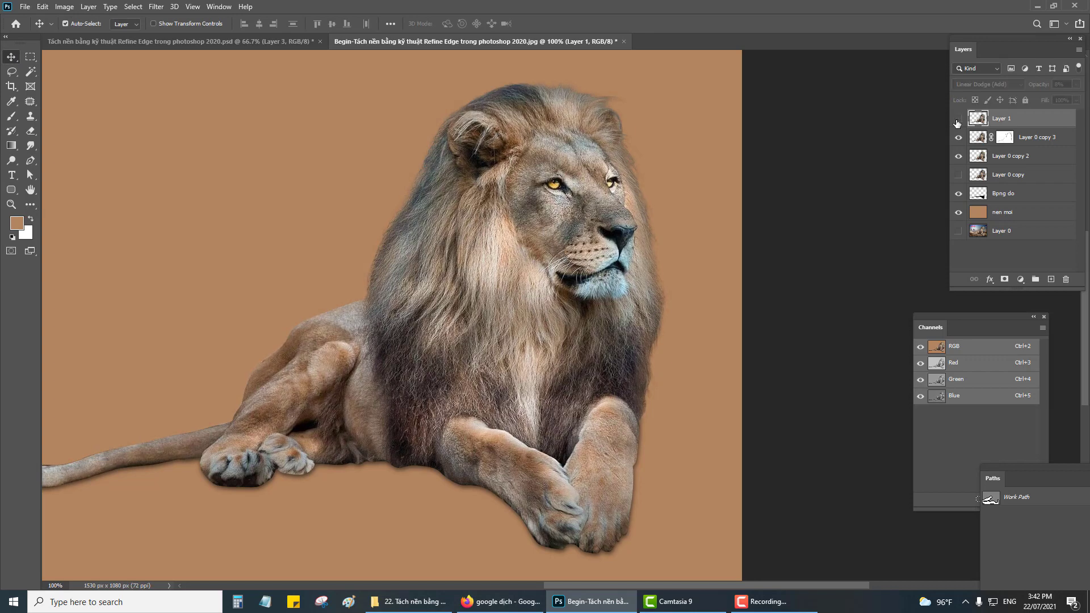
left_click(958, 120)
left_click(958, 120)
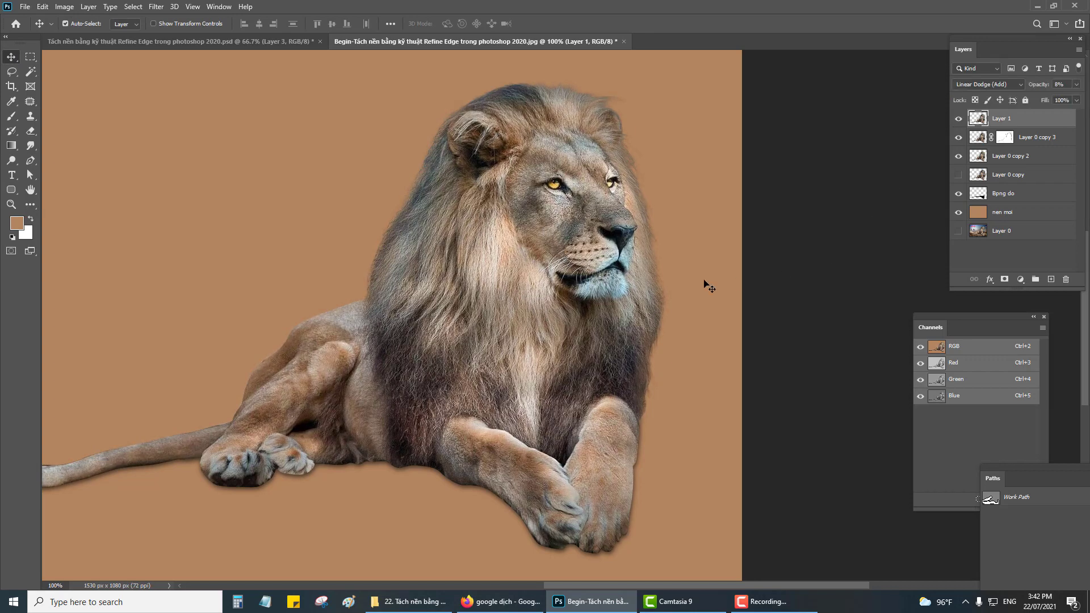
left_click_drag(622, 305, 787, 296)
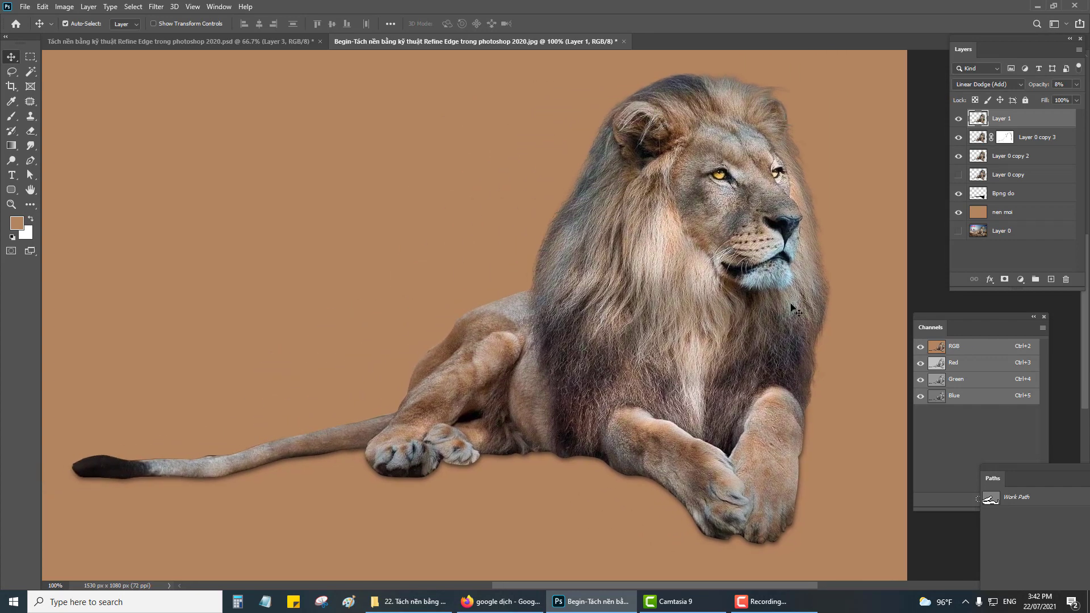
- Hide the nen moi and Layer 0 backgrounds, leaving the lion on transparency
left_click(958, 231)
left_click(958, 212)
left_click(958, 232)
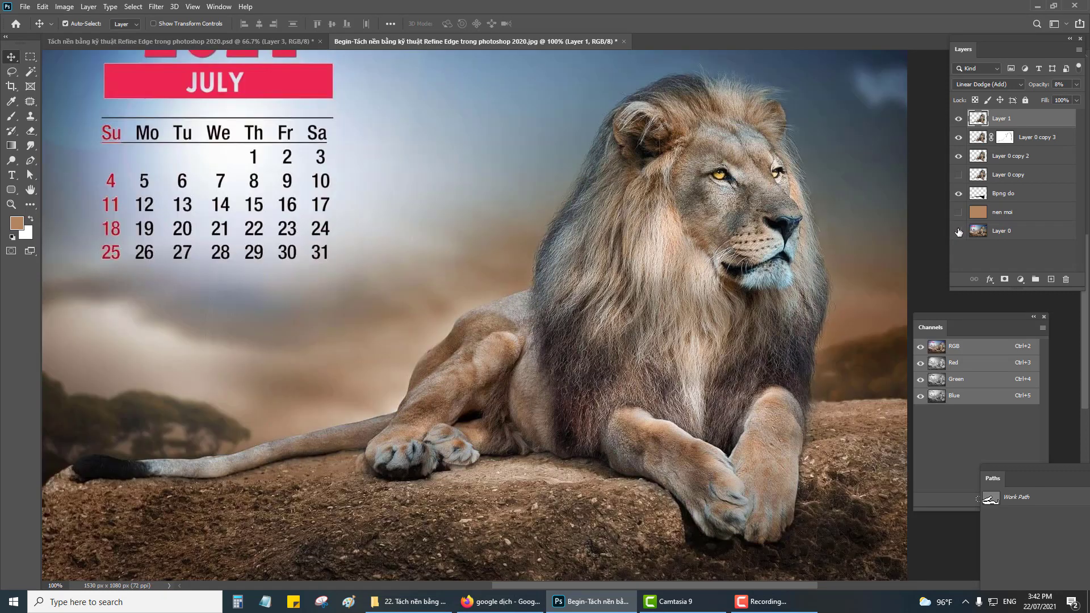
left_click(959, 232)
left_click(959, 231)
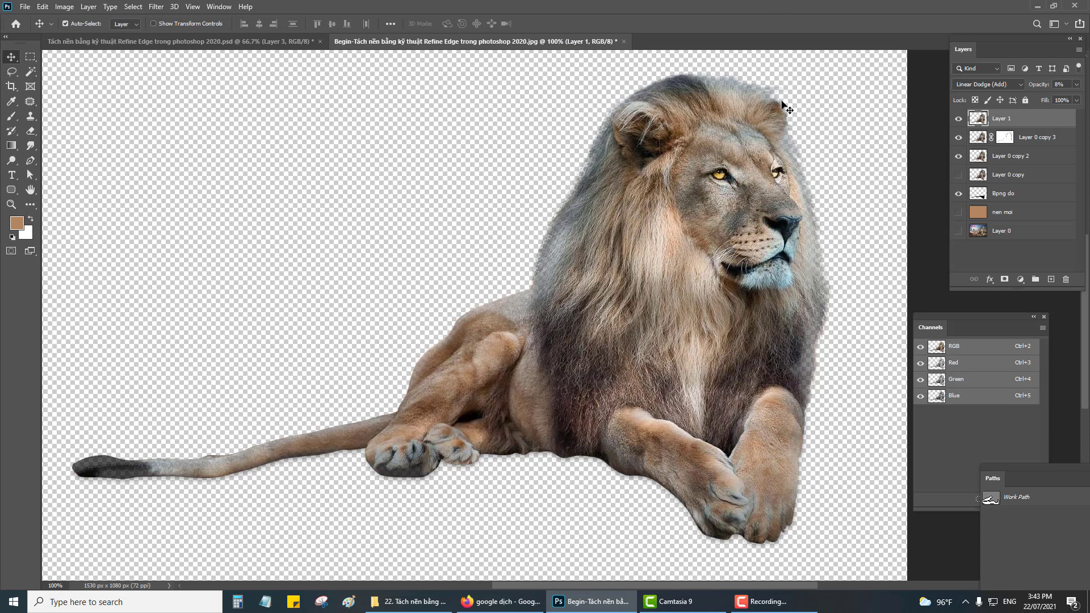
- Open File > Save As and choose saving on this computer instead of the cloud
left_click(27, 7)
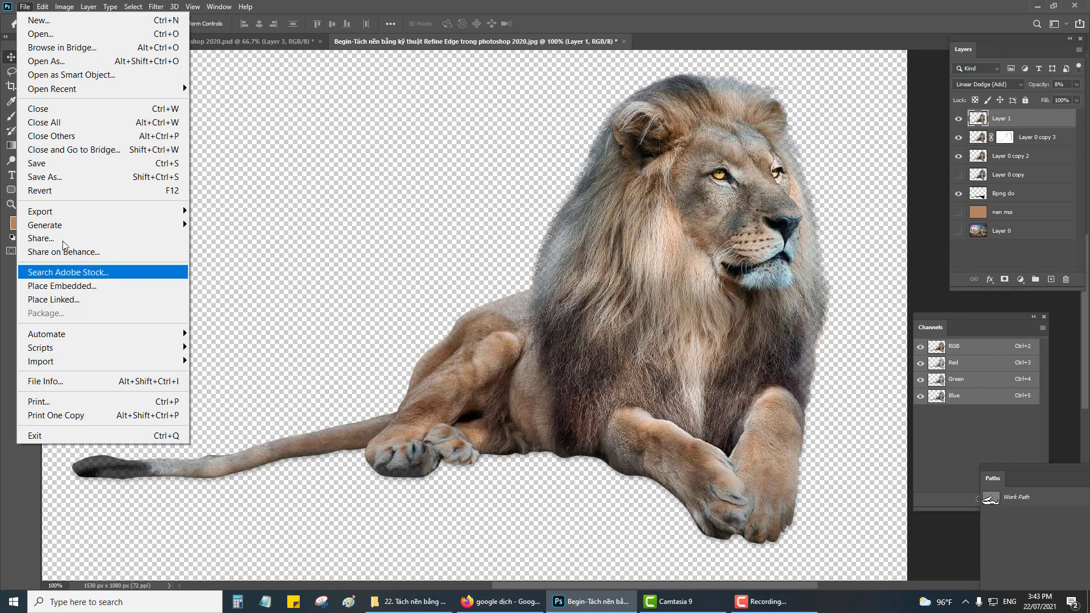
left_click(41, 183)
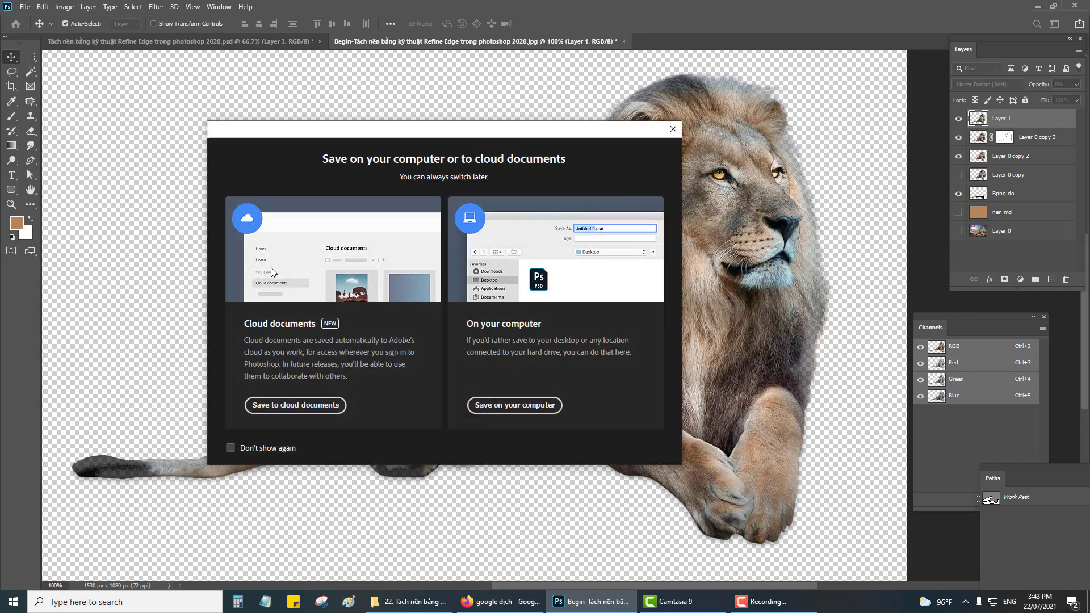
left_click(482, 404)
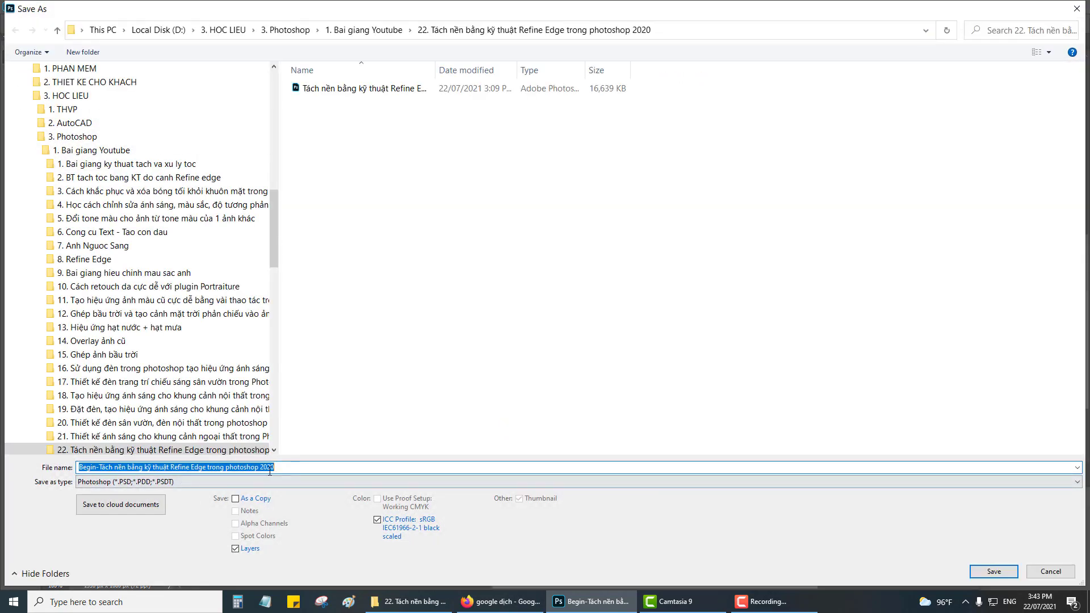
- Save as PNG over 'Tách nền bằng kỹ thuật Refine Edge - xuat file PNG', accepting replace and PNG options
left_click(113, 481)
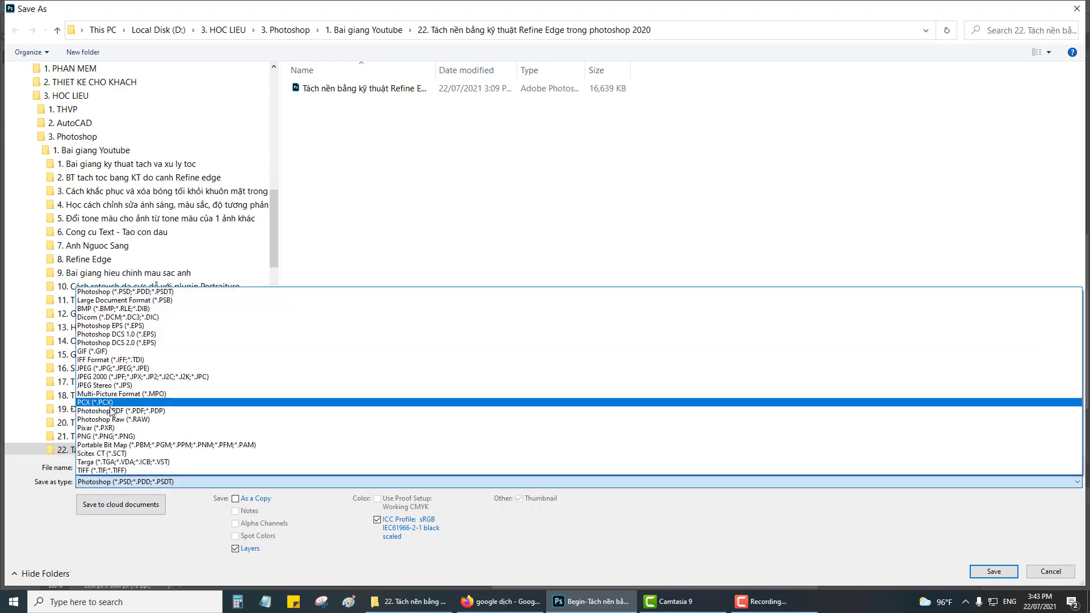
left_click(103, 438)
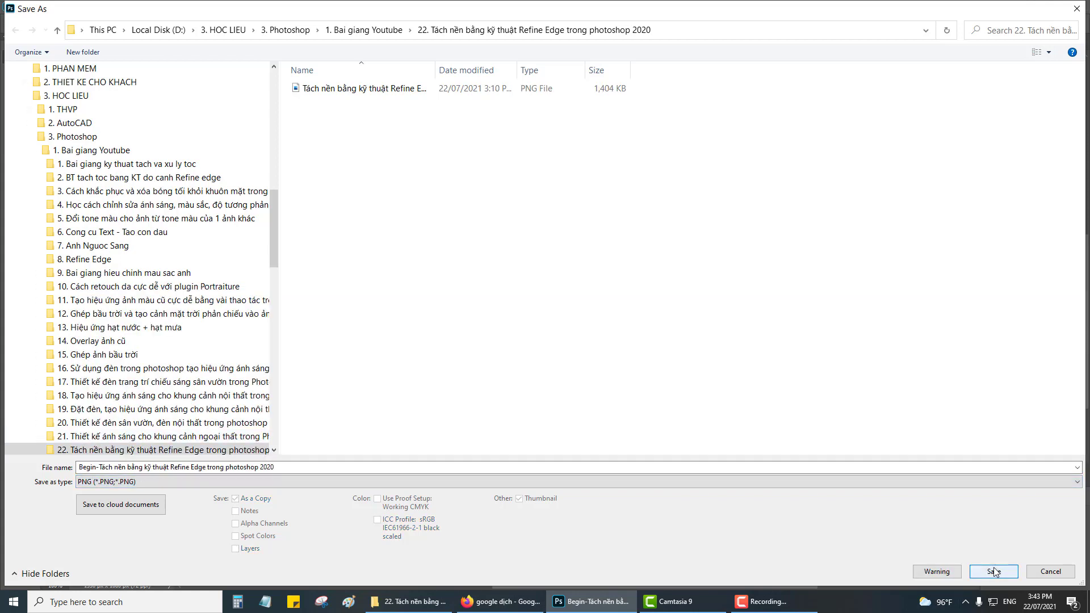
left_click(361, 89)
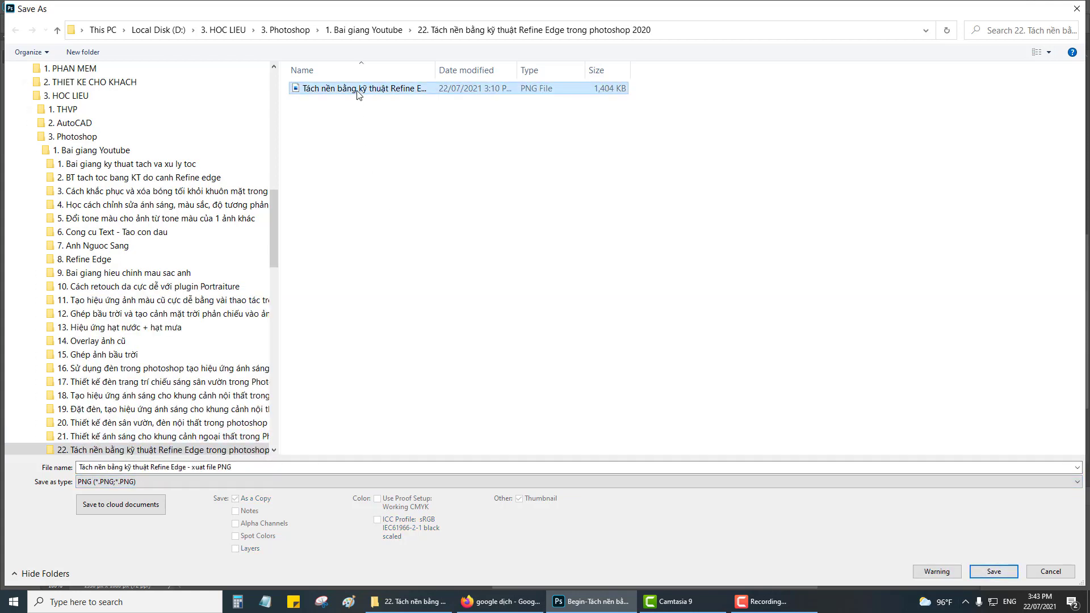
left_click(994, 570)
left_click(591, 297)
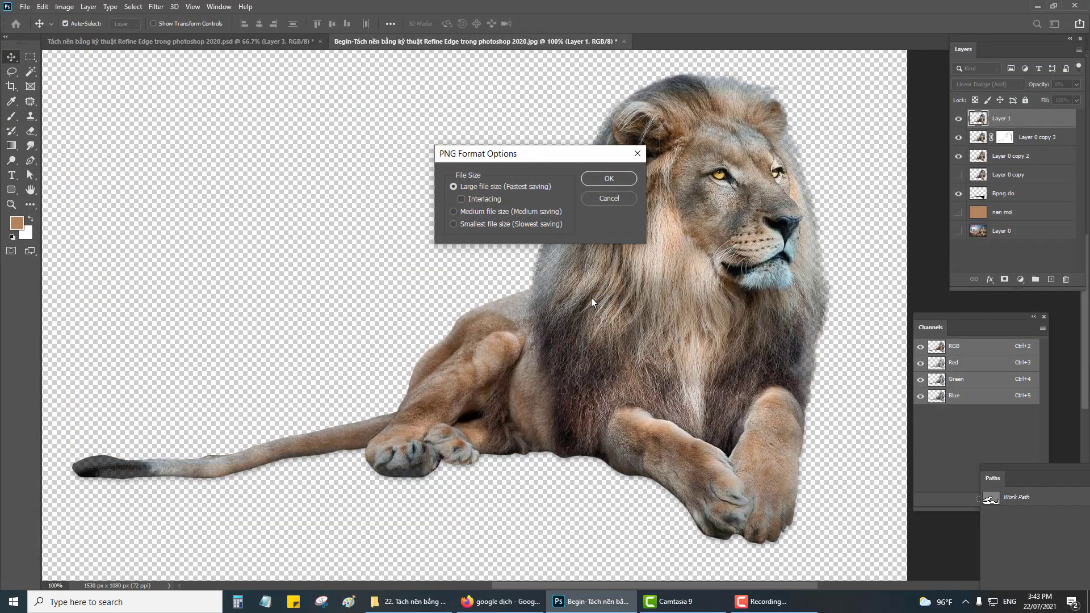
left_click(625, 178)
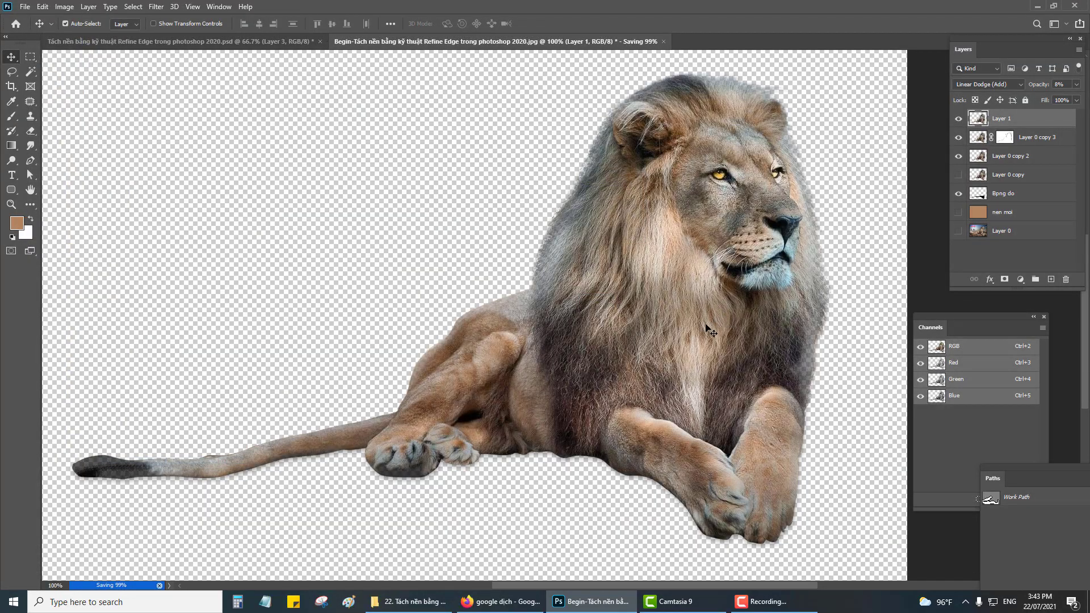